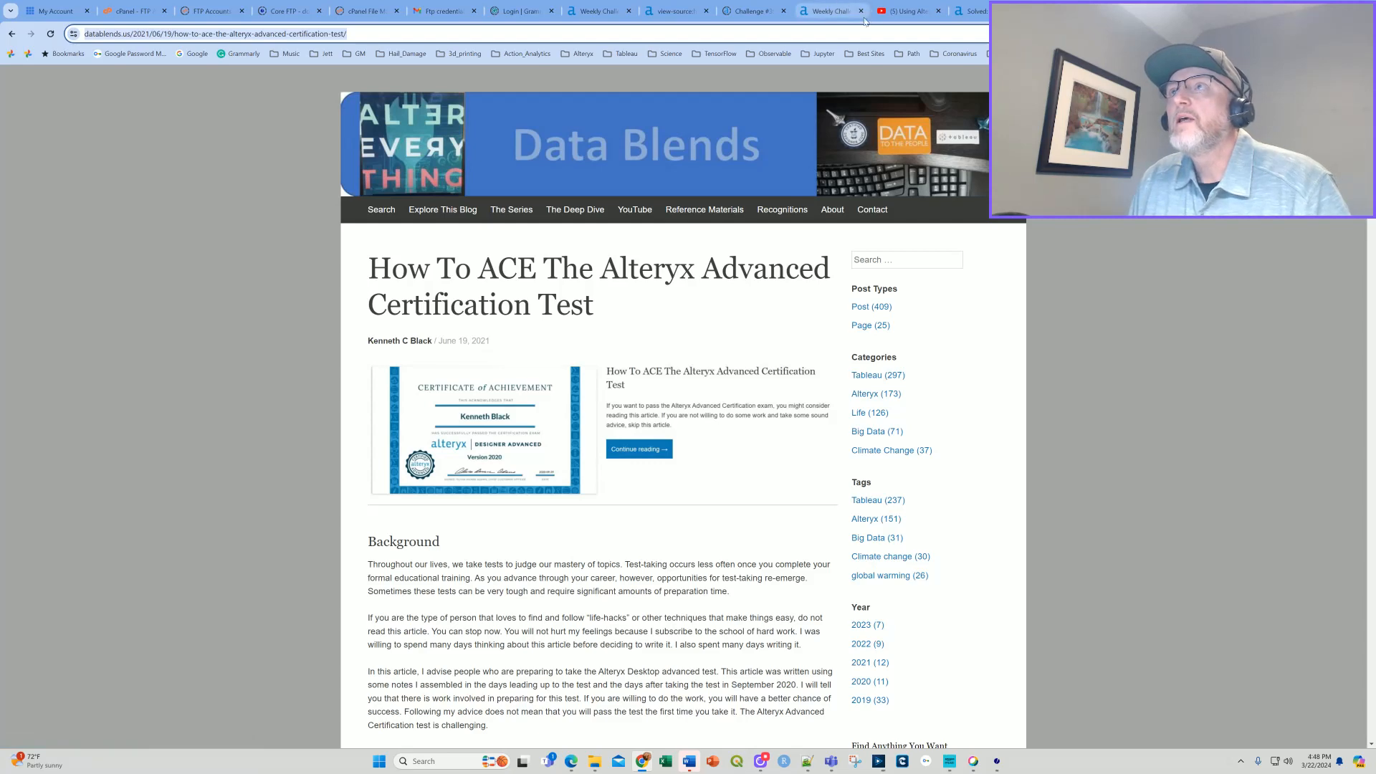
Look over the open YouTube video on the weekly challenges, the Weekly Challenge Index (Page 2) and its related pages.
{"action": "left_click", "coordinate": [896, 13]}
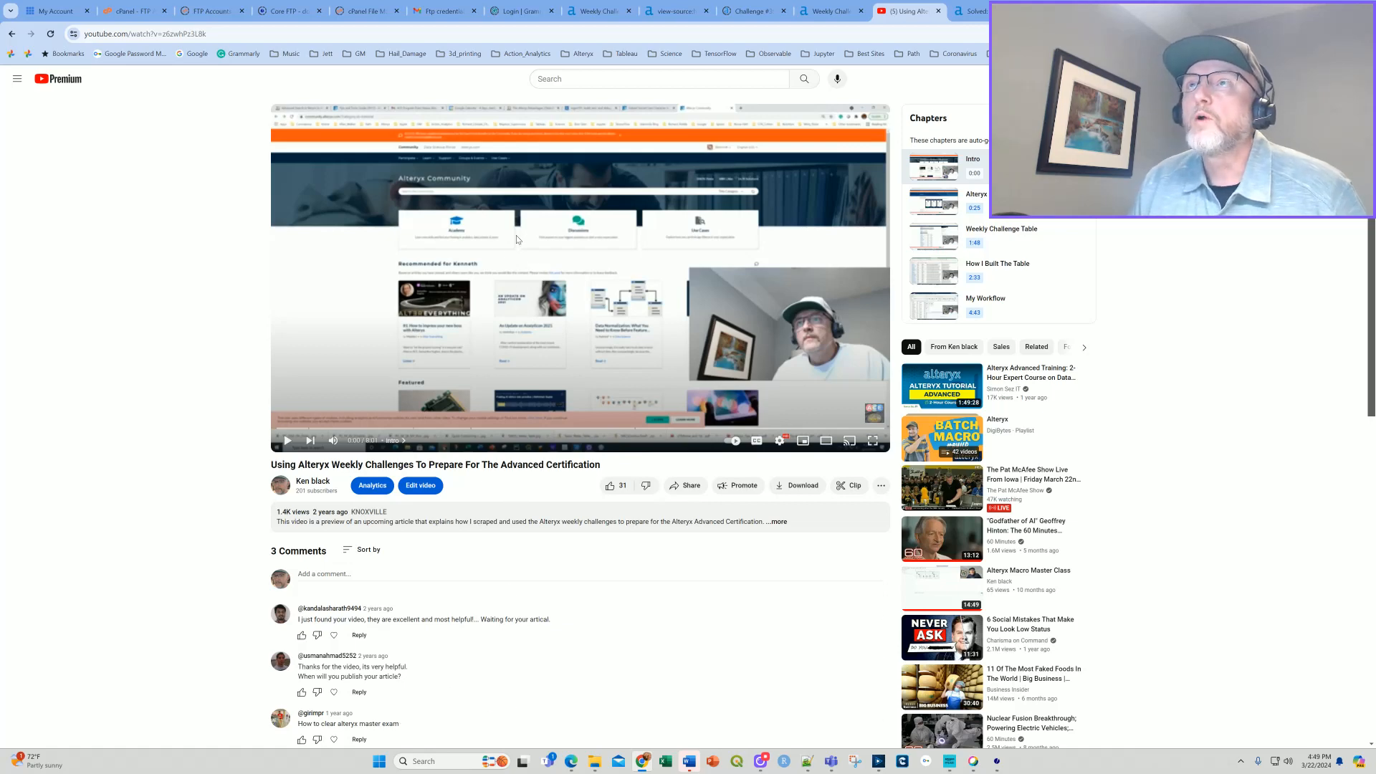
{"action": "left_click", "coordinate": [585, 13]}
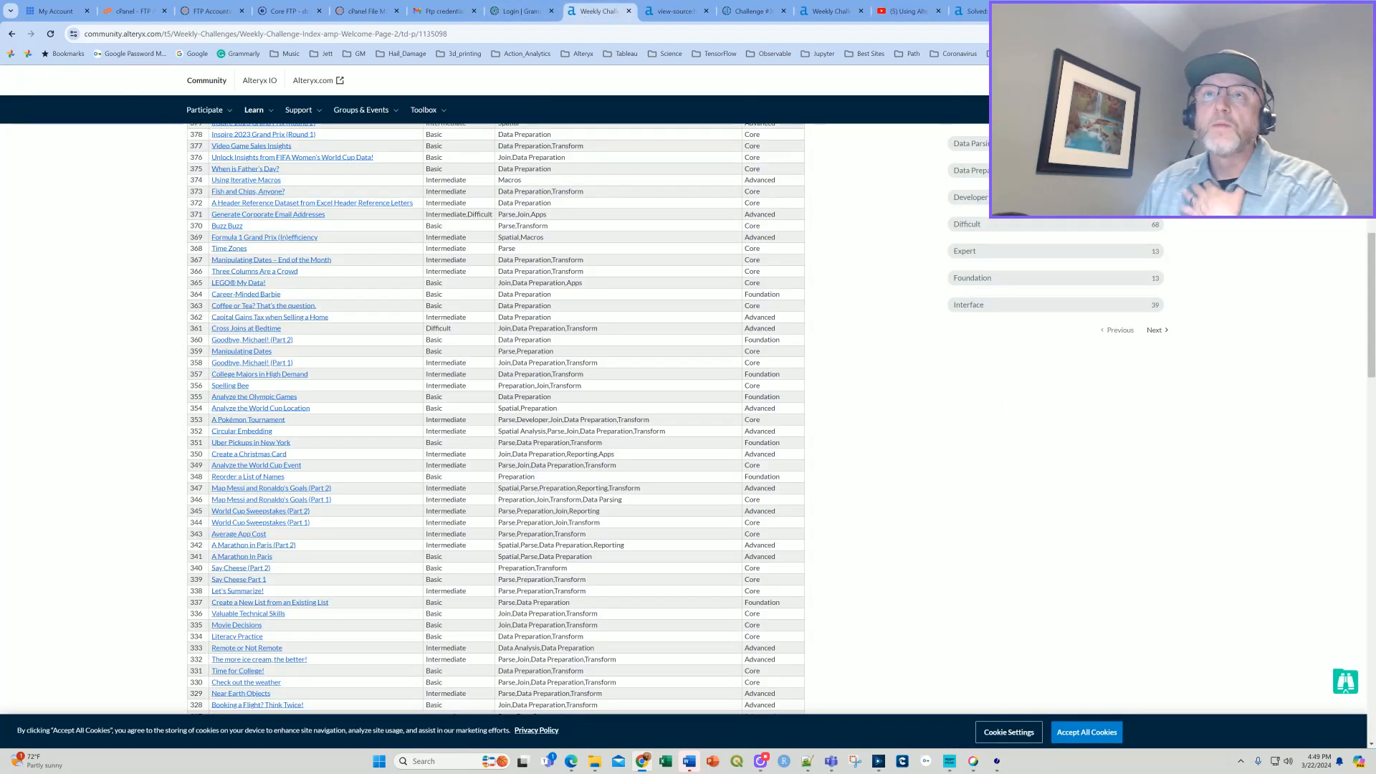
{"action": "scroll", "coordinate": [284, 451], "scroll_direction": "up", "scroll_amount": 10}
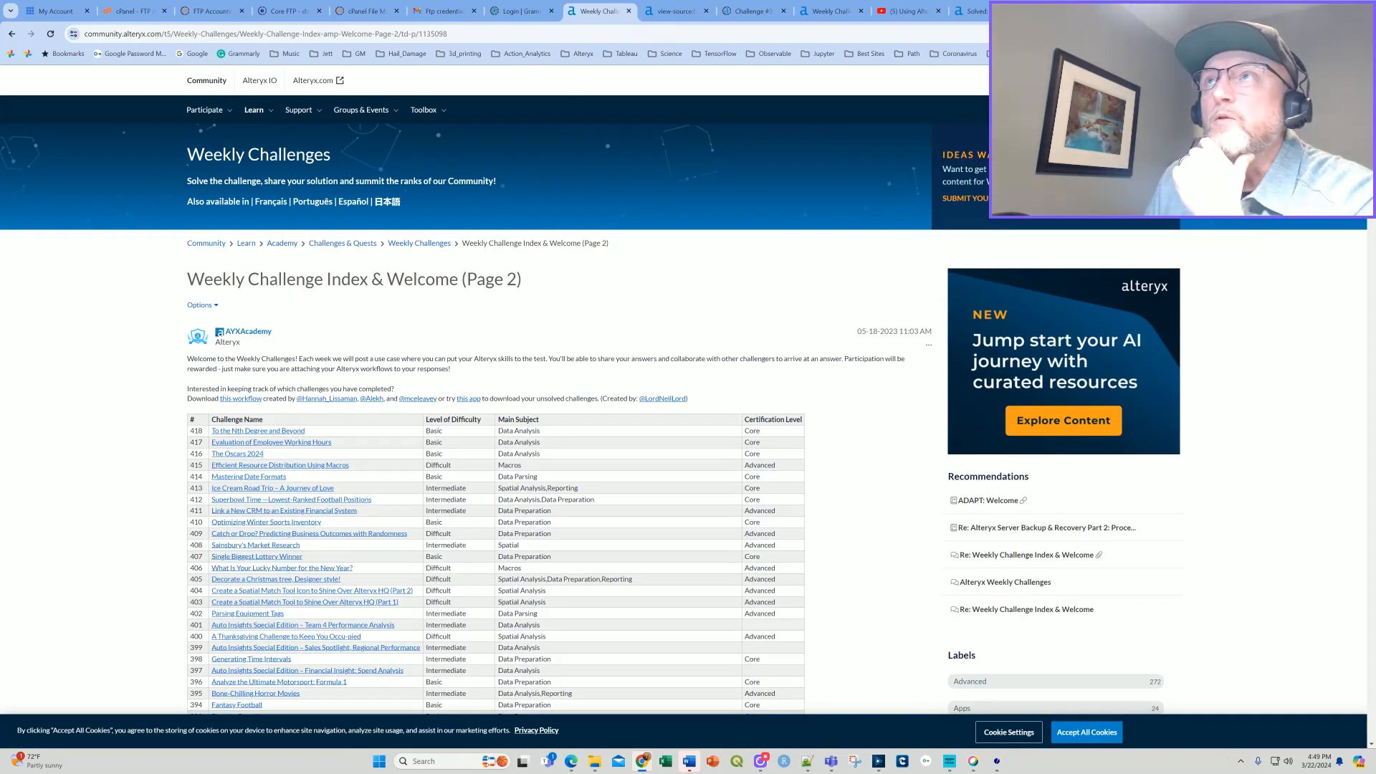
{"action": "left_click", "coordinate": [675, 13]}
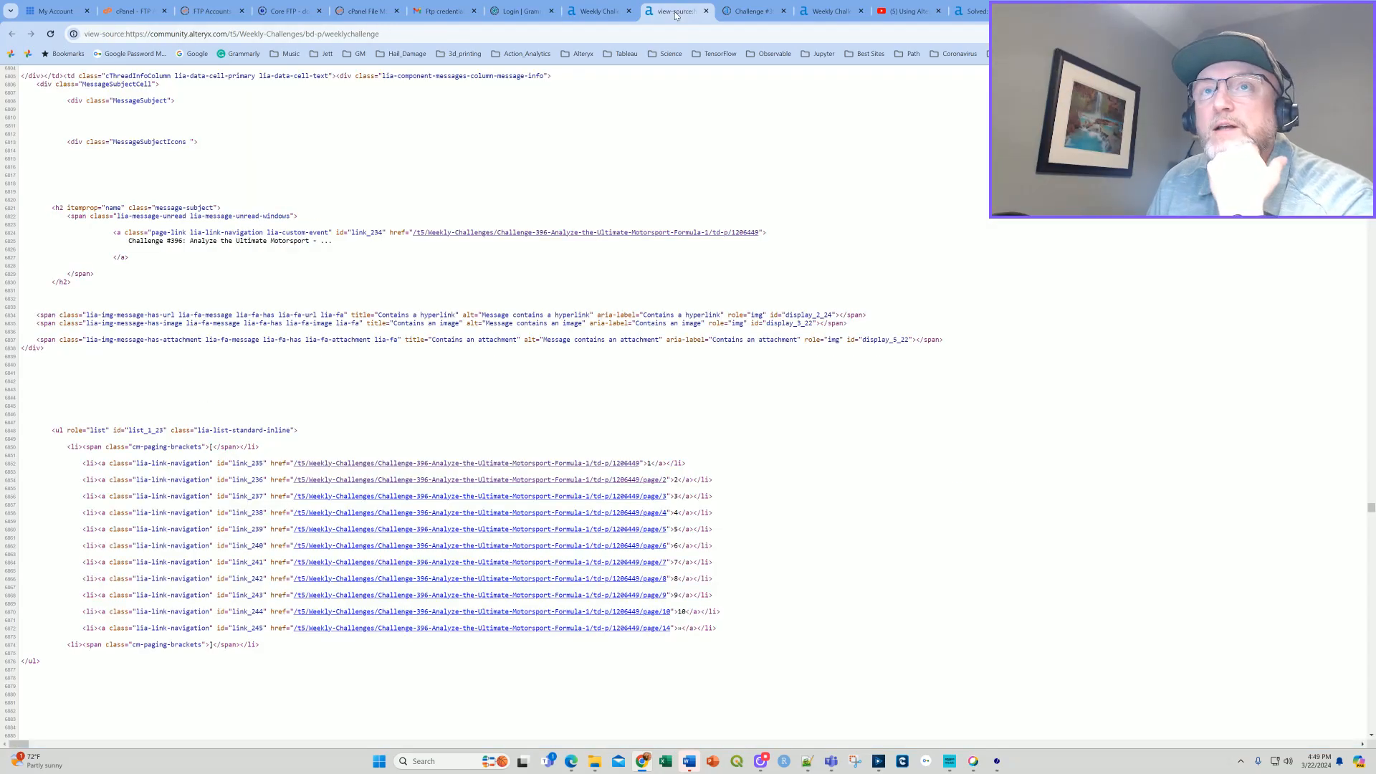
{"action": "left_click", "coordinate": [751, 11]}
{"action": "left_click", "coordinate": [600, 13]}
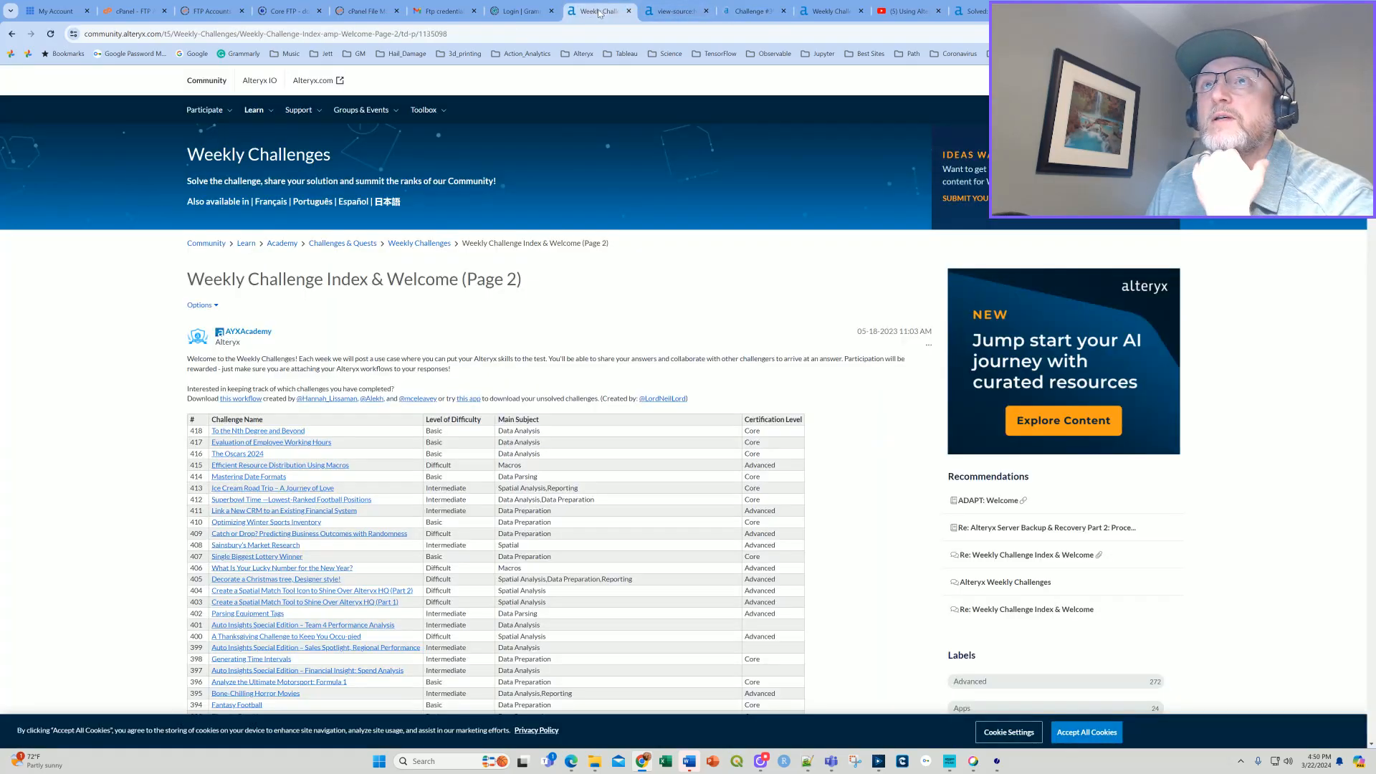
Open Weekly Challenge Index & Welcome (Page 1) from the Weekly Challenges board and review its full challenge table.
{"action": "left_click", "coordinate": [417, 245]}
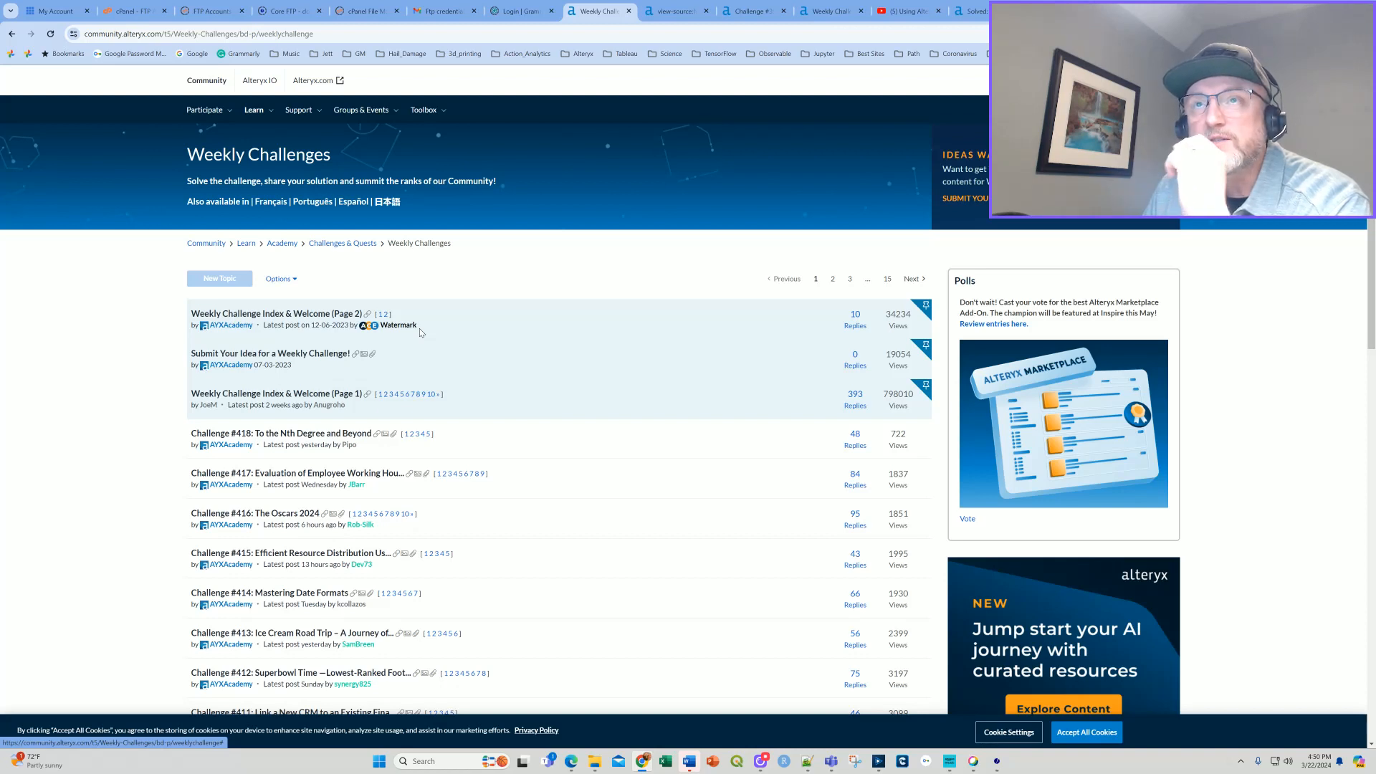
{"action": "left_click", "coordinate": [302, 397]}
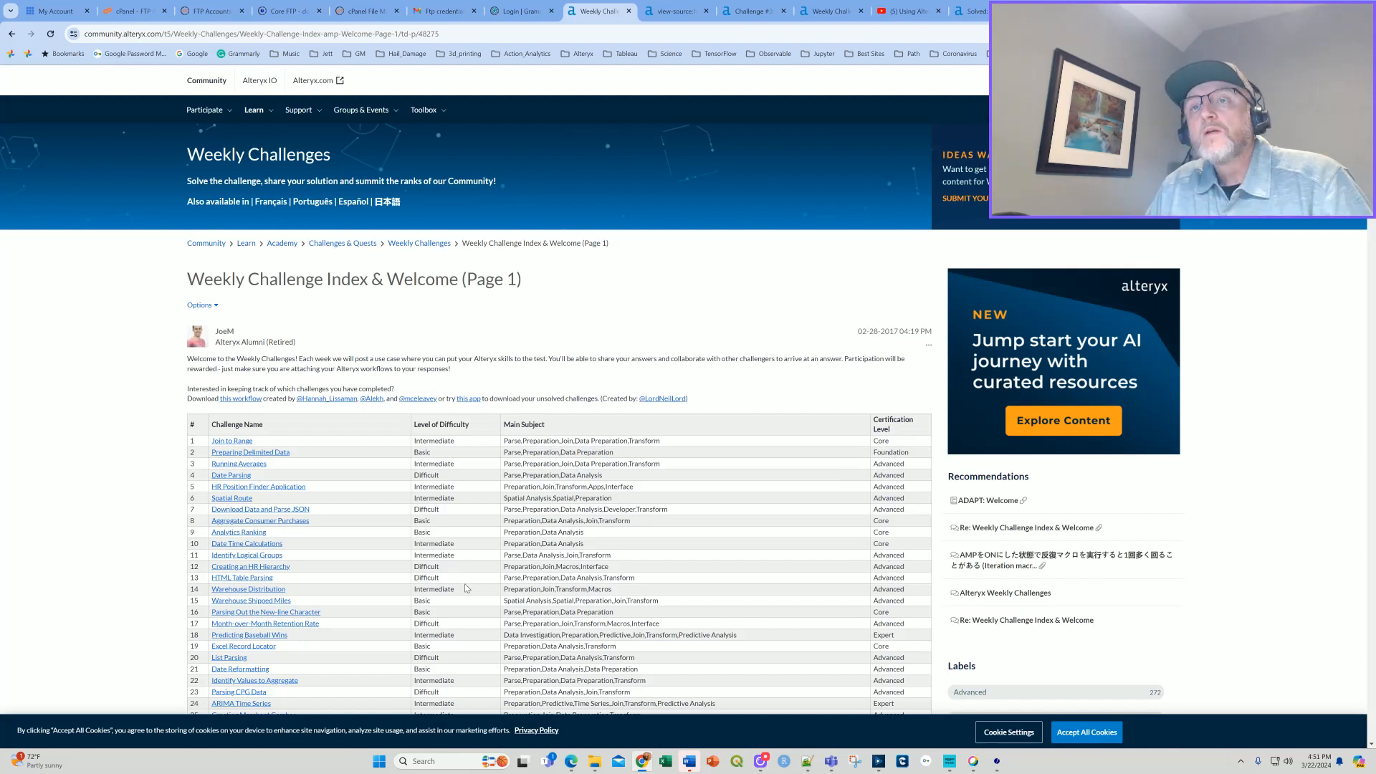
{"action": "scroll", "coordinate": [281, 531], "scroll_direction": "down", "scroll_amount": 20}
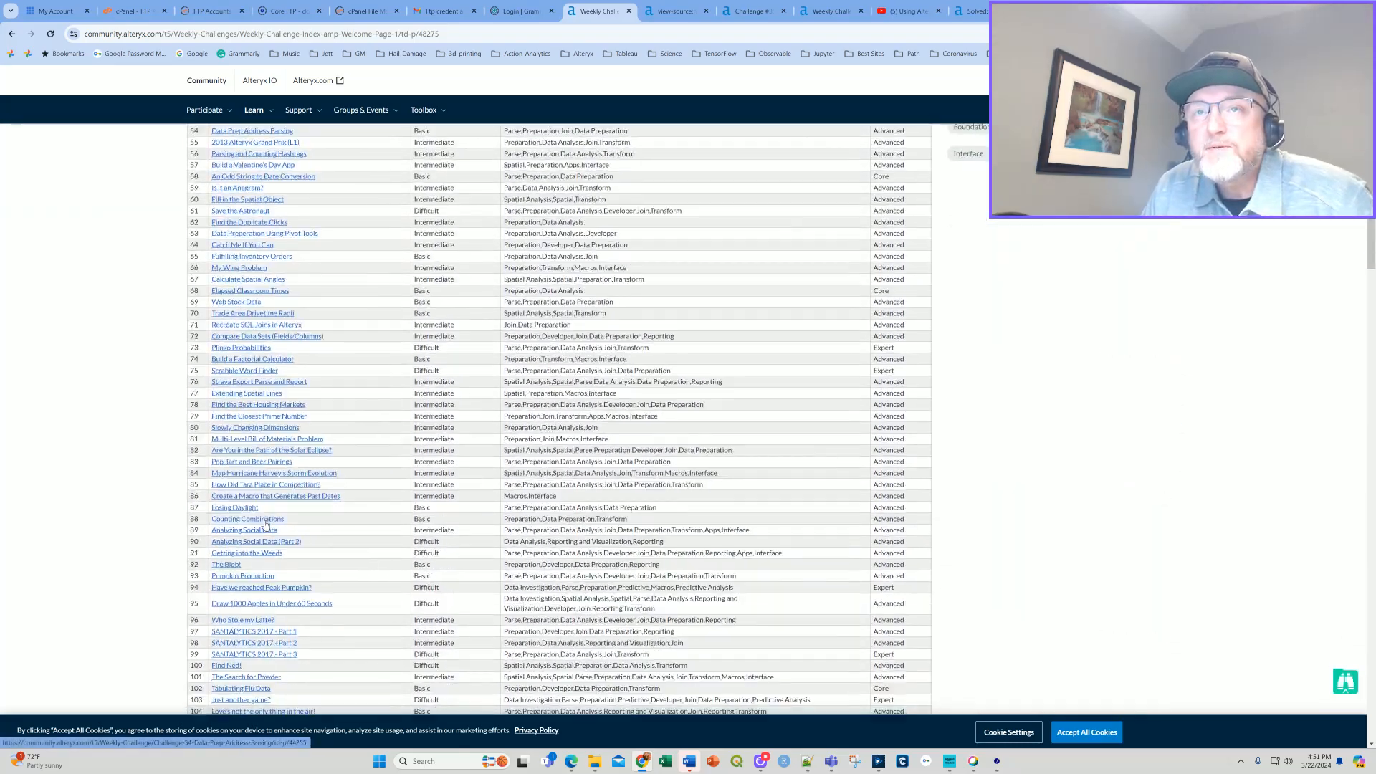
{"action": "scroll", "coordinate": [281, 531], "scroll_direction": "down", "scroll_amount": 5}
{"action": "scroll", "coordinate": [276, 516], "scroll_direction": "up", "scroll_amount": 10}
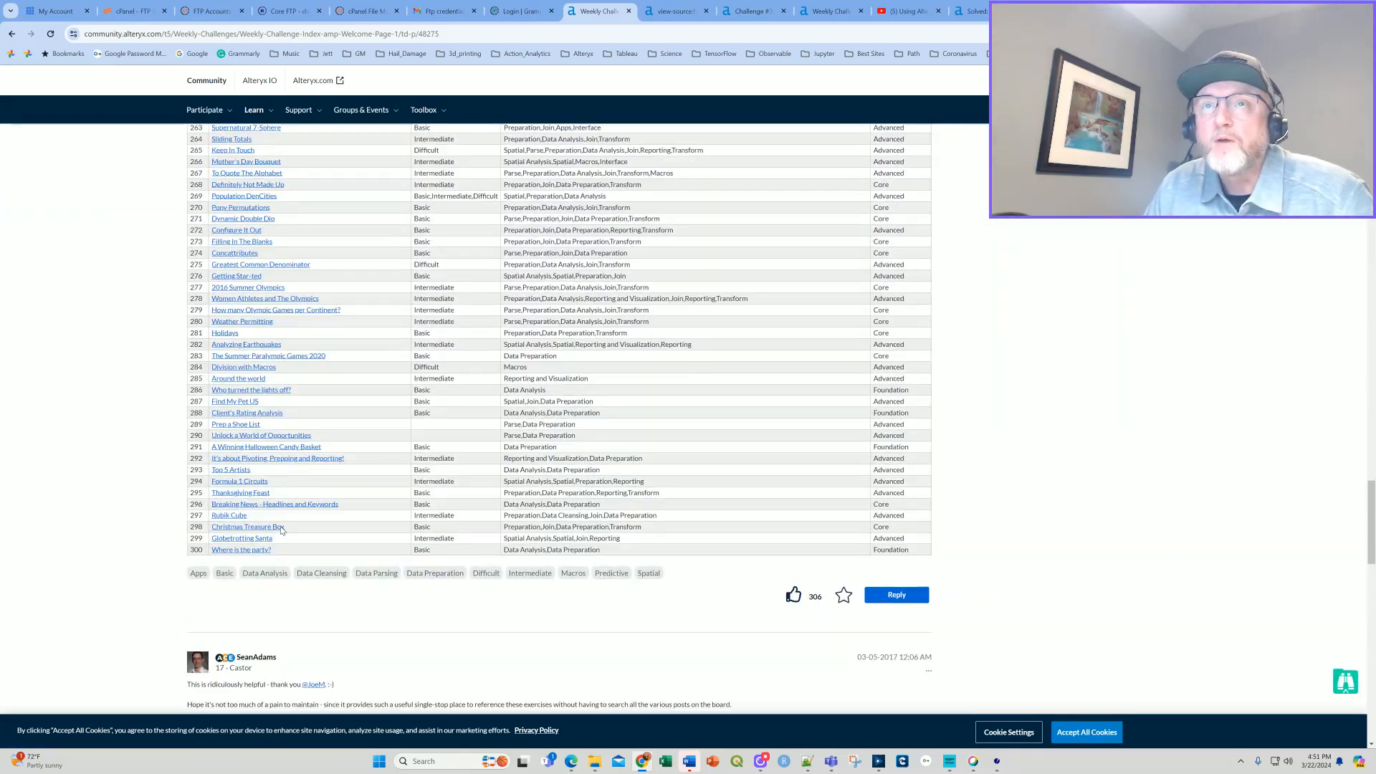
{"action": "scroll", "coordinate": [272, 507], "scroll_direction": "up", "scroll_amount": 20}
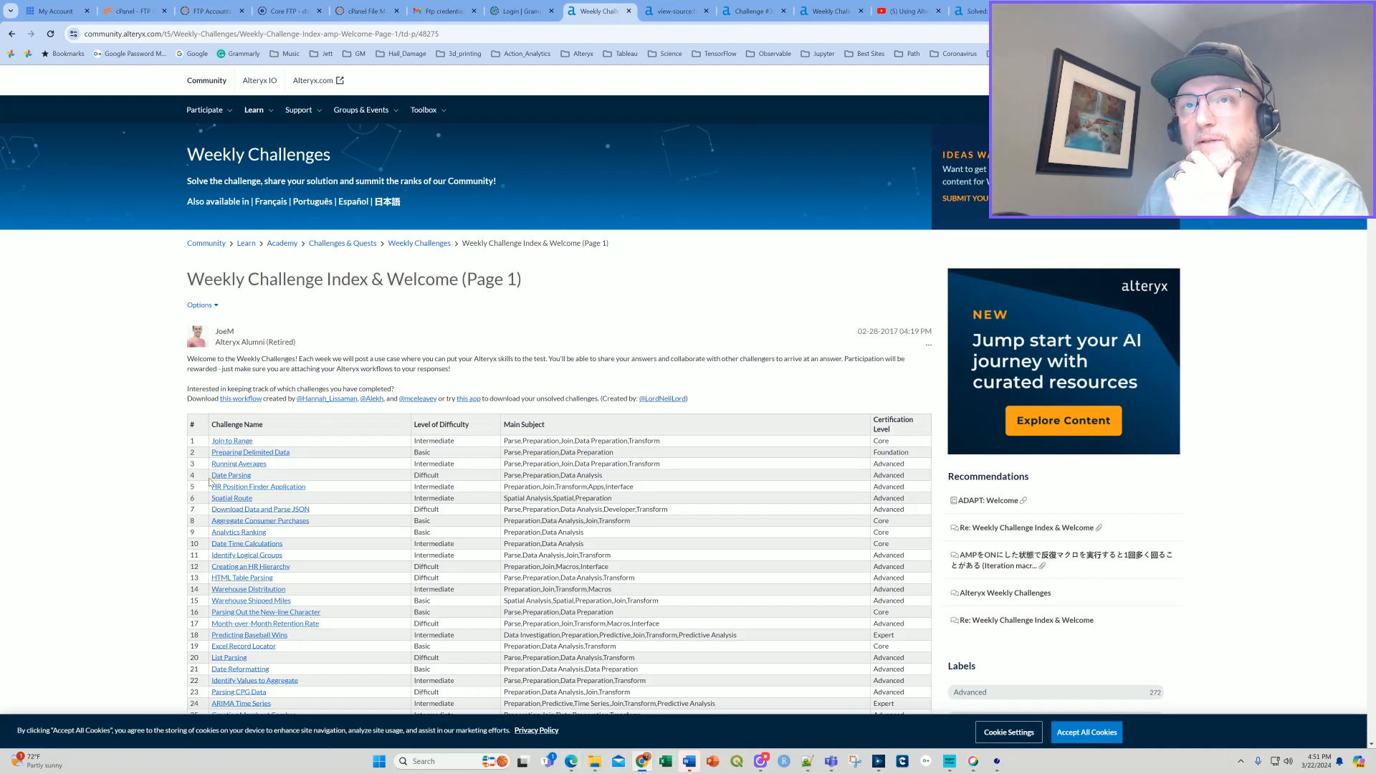
Switch to Excel and browse for a workbook to open on the KCB_8Tb (J:) drive.
{"action": "left_click", "coordinate": [666, 761]}
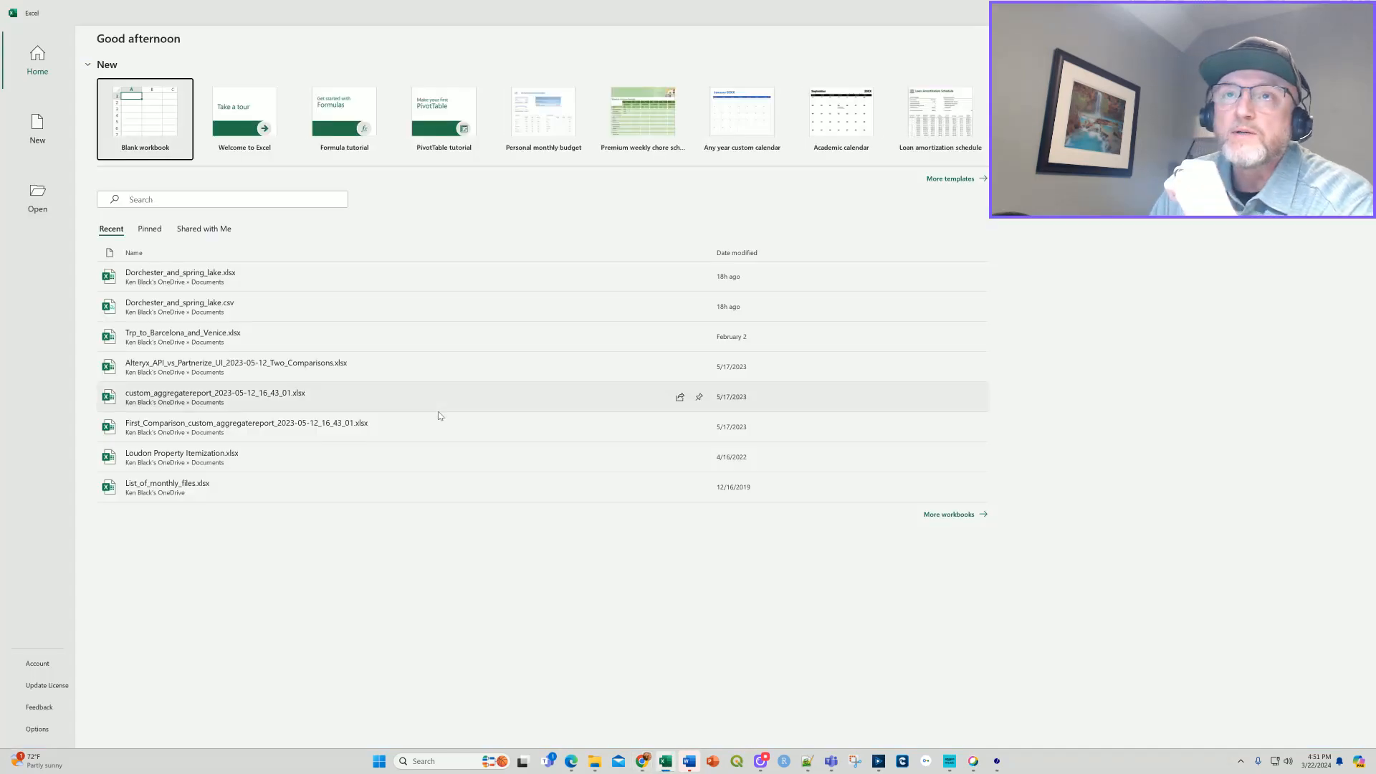
{"action": "left_click", "coordinate": [37, 192]}
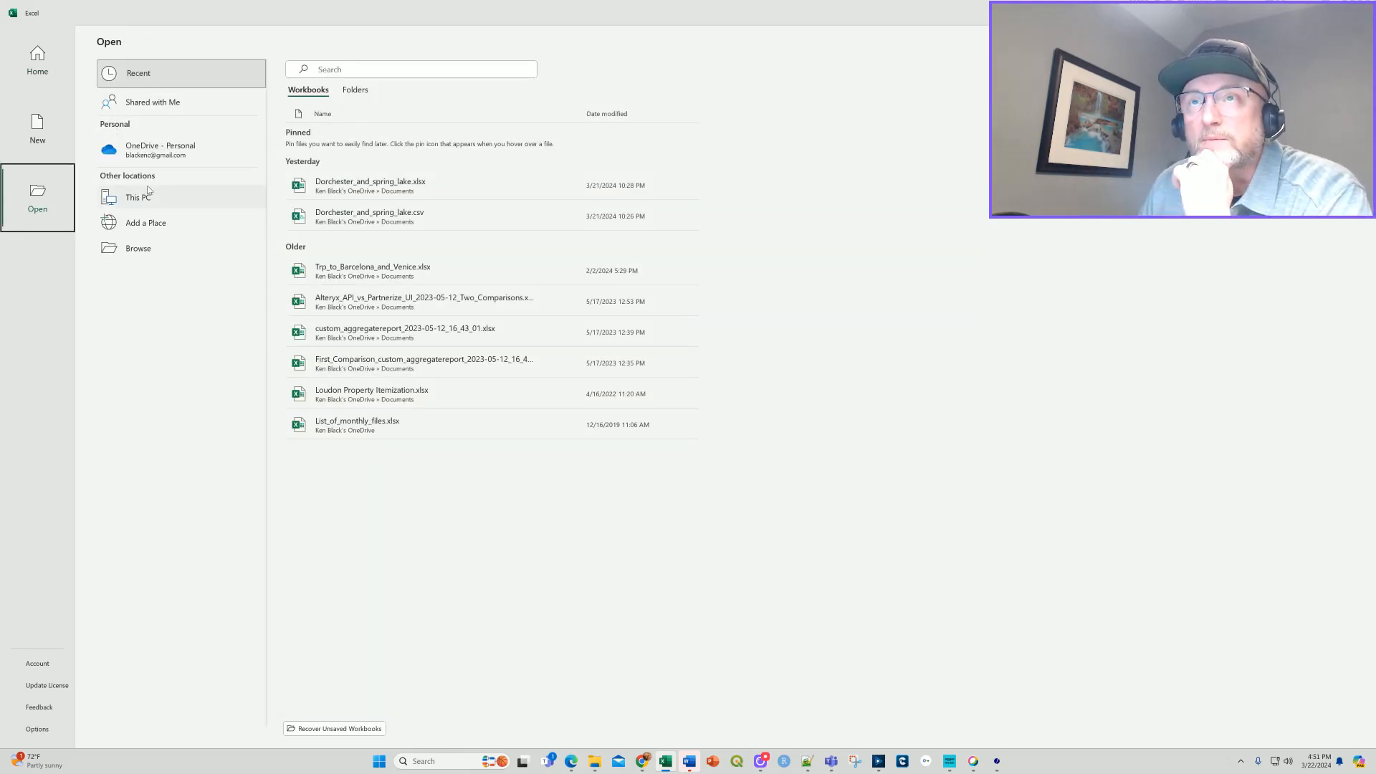
{"action": "left_click", "coordinate": [143, 248]}
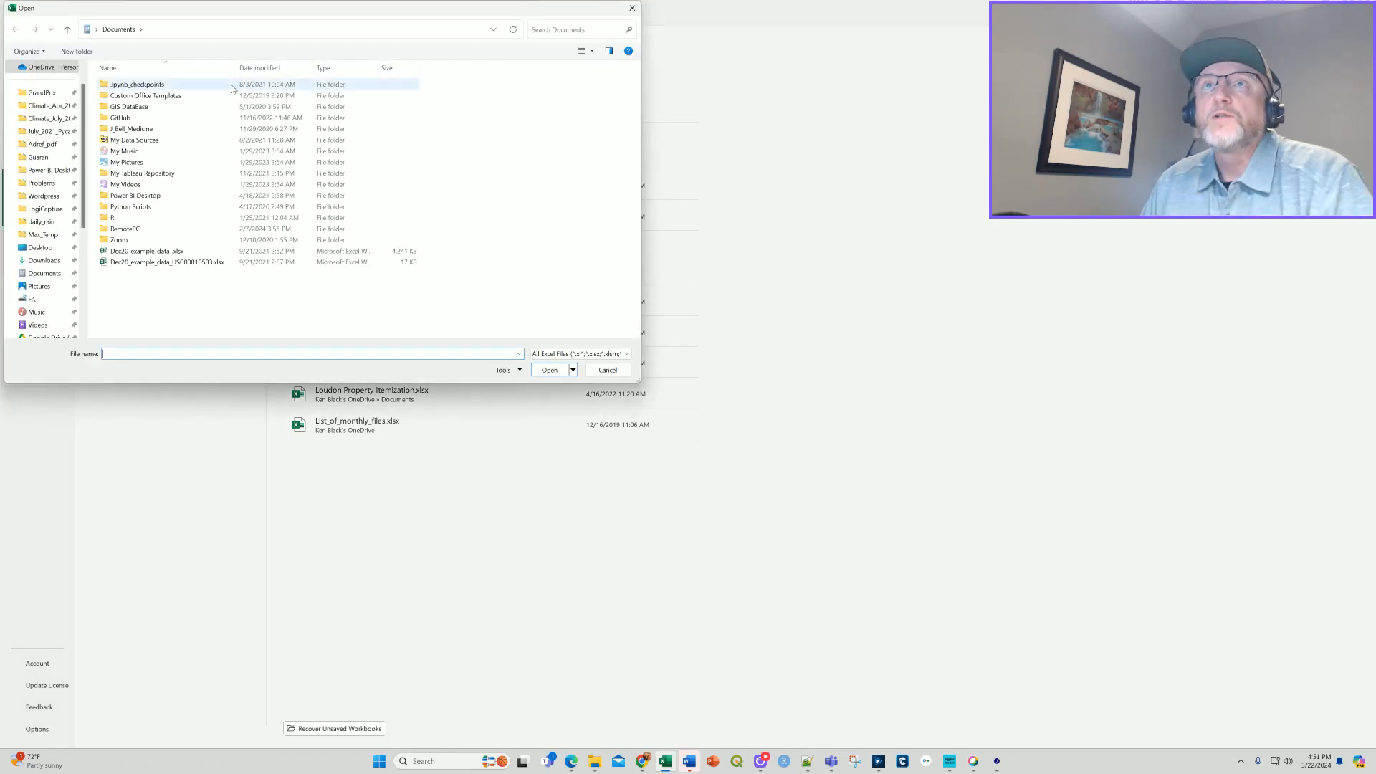
{"action": "scroll", "coordinate": [65, 282], "scroll_direction": "down", "scroll_amount": 5}
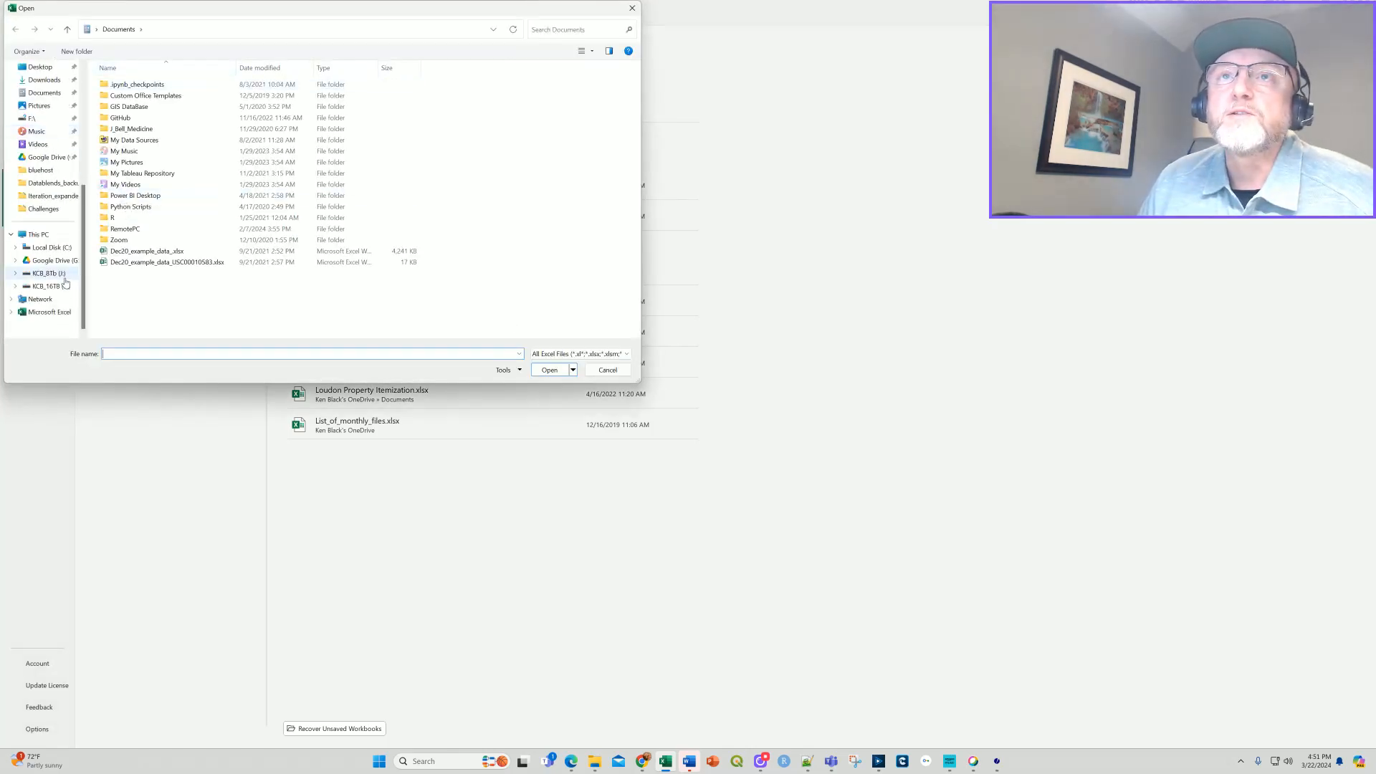
{"action": "left_click", "coordinate": [63, 276]}
Open the macro-enabled workbook Weekly_Challenges.xlsm from the drive's Alteryx\Challenges folder.
{"action": "scroll", "coordinate": [190, 249], "scroll_direction": "down", "scroll_amount": 3}
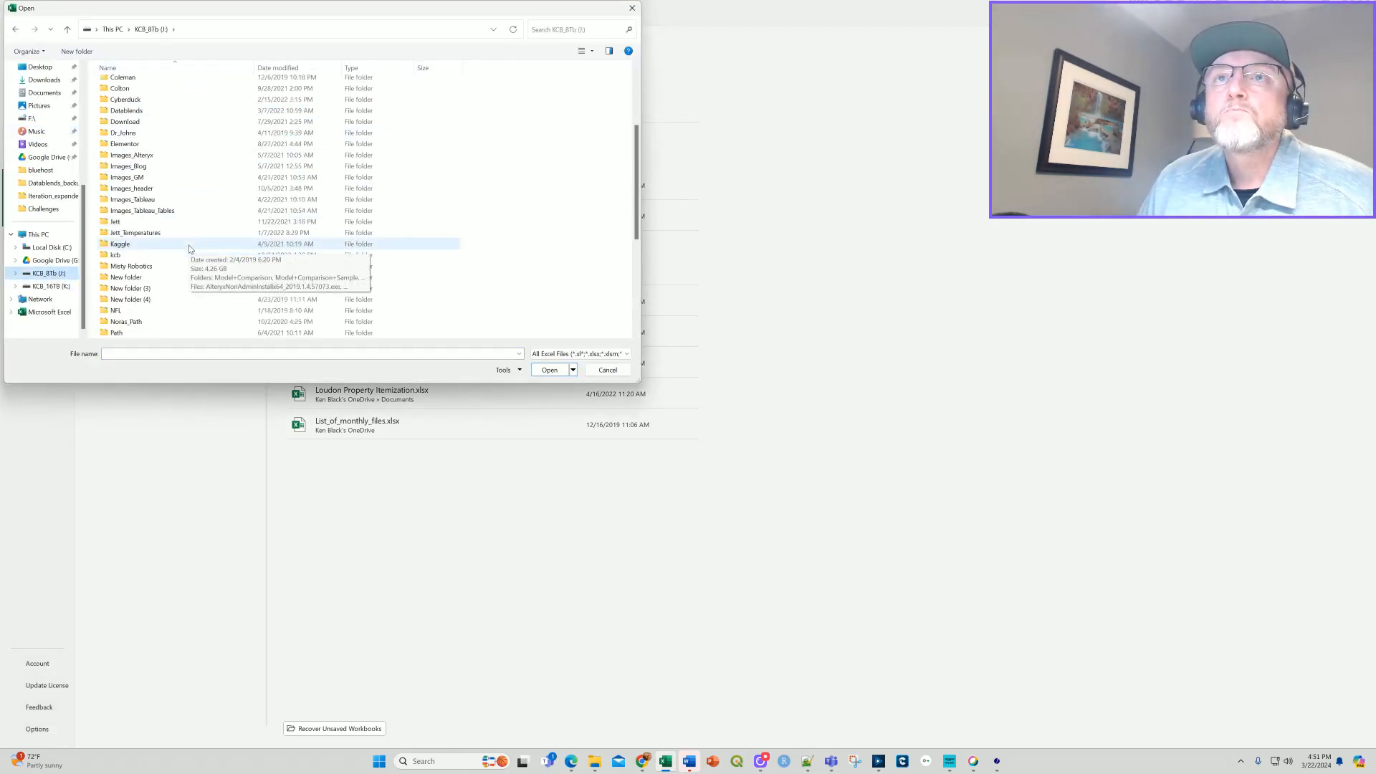
{"action": "scroll", "coordinate": [190, 249], "scroll_direction": "down", "scroll_amount": 3}
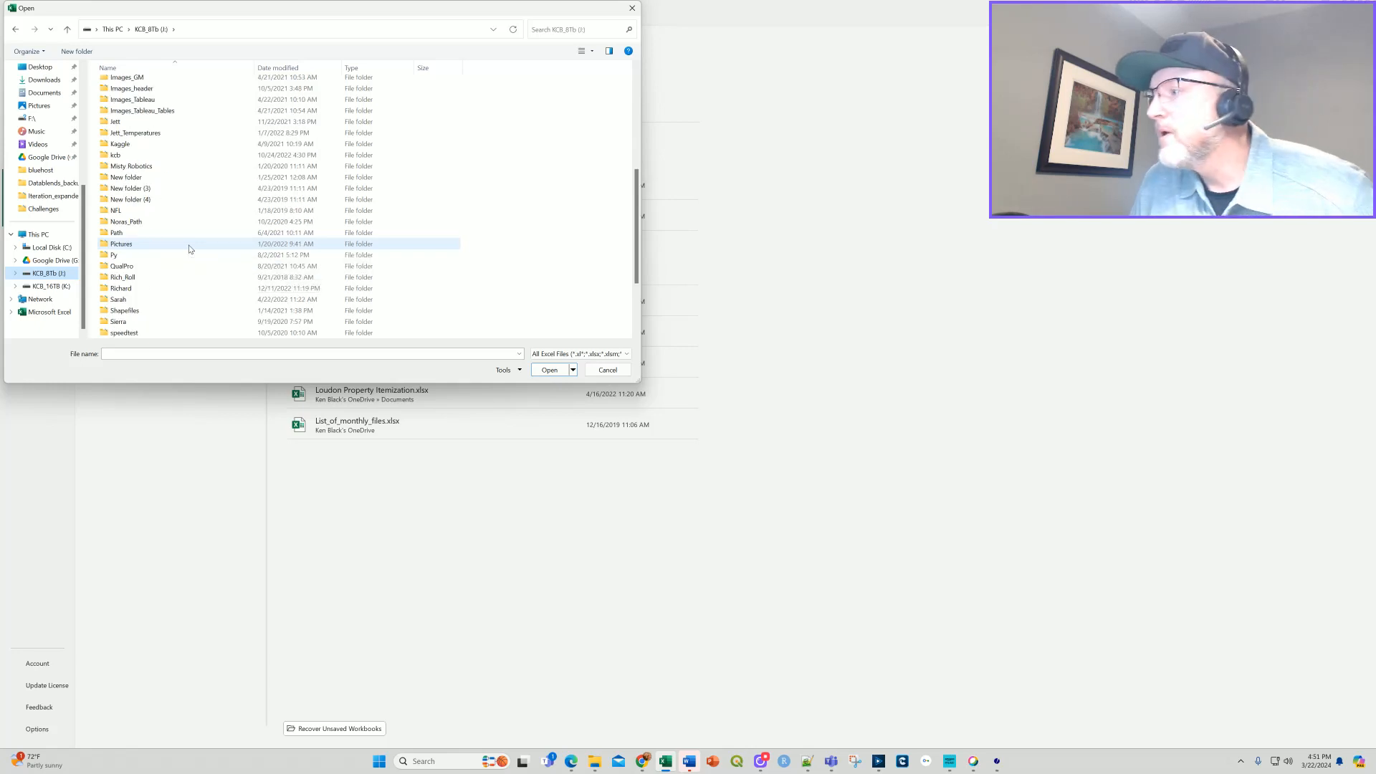
{"action": "scroll", "coordinate": [190, 249], "scroll_direction": "down", "scroll_amount": 1}
{"action": "scroll", "coordinate": [173, 263], "scroll_direction": "up", "scroll_amount": 8}
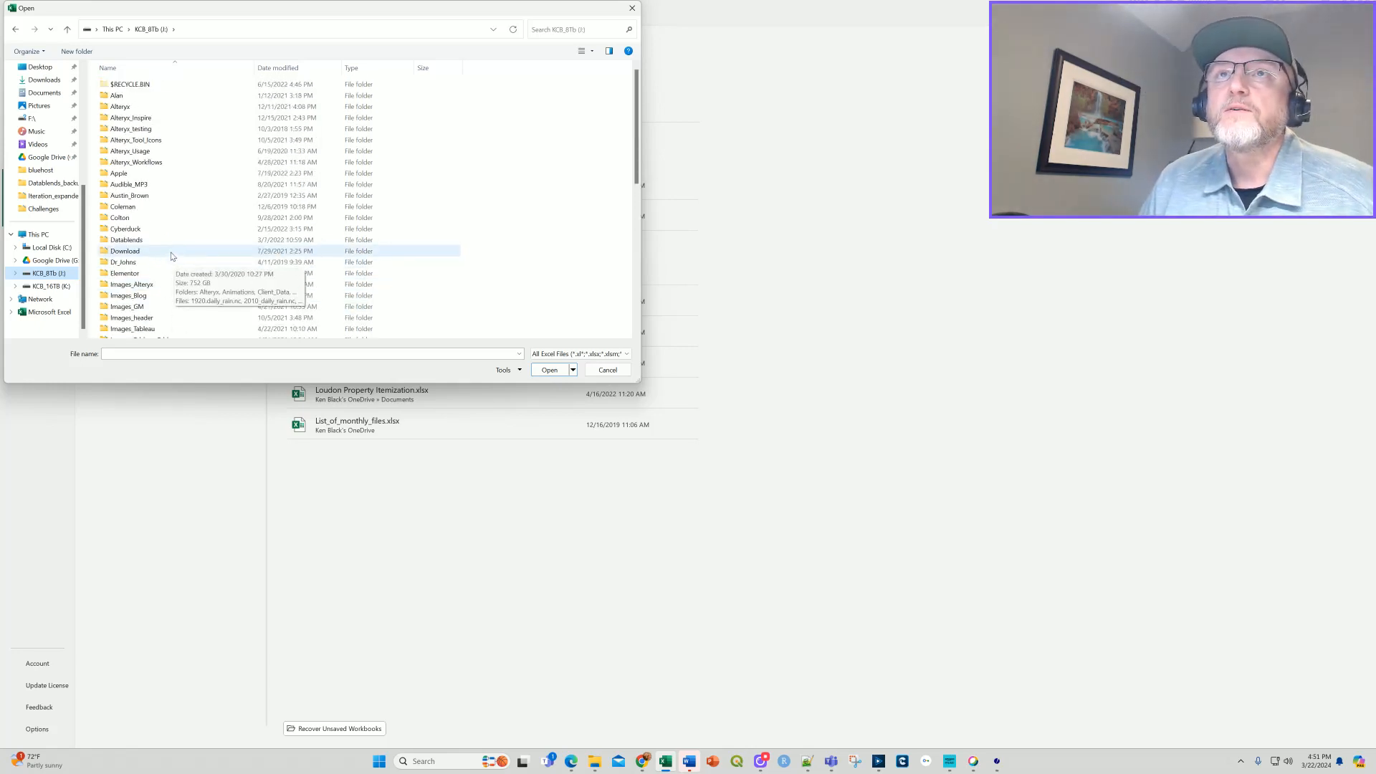
{"action": "double_click", "coordinate": [118, 107]}
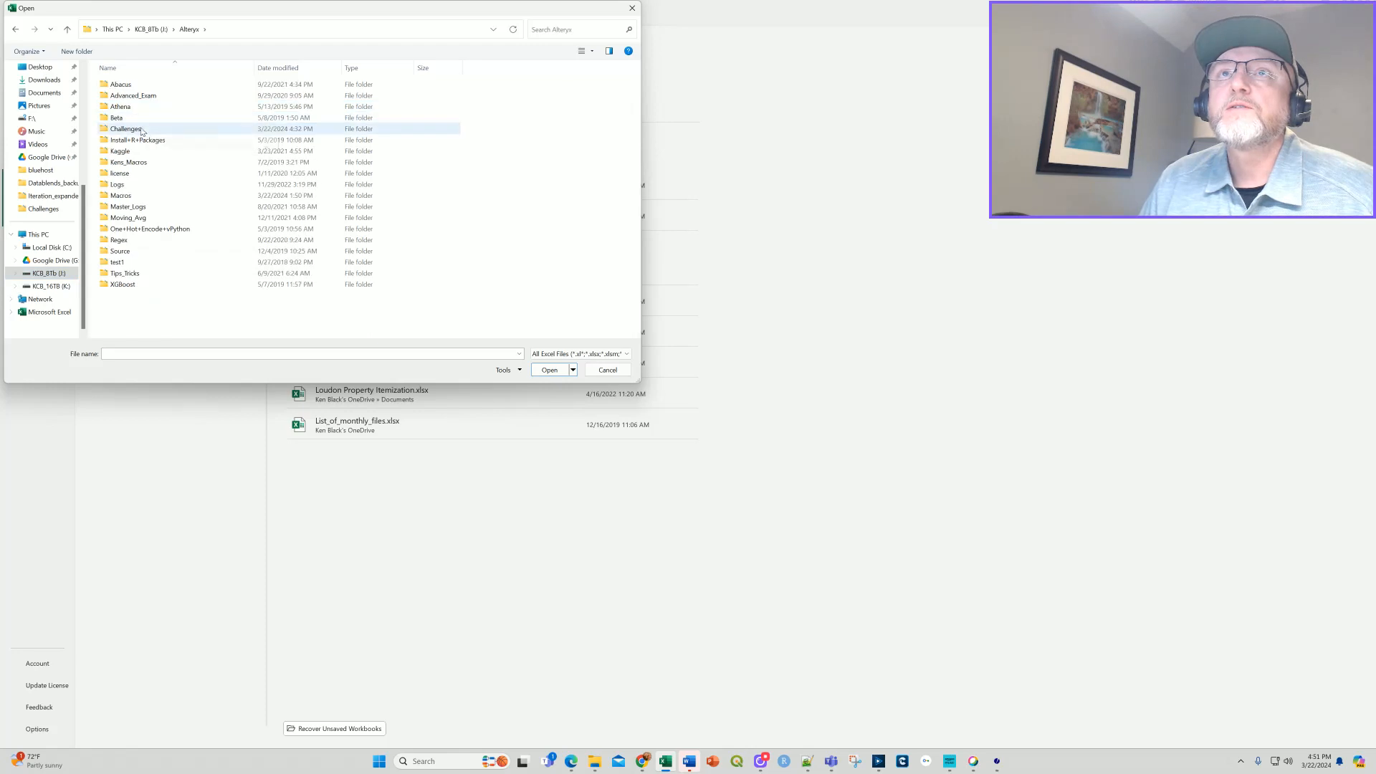
{"action": "double_click", "coordinate": [136, 129]}
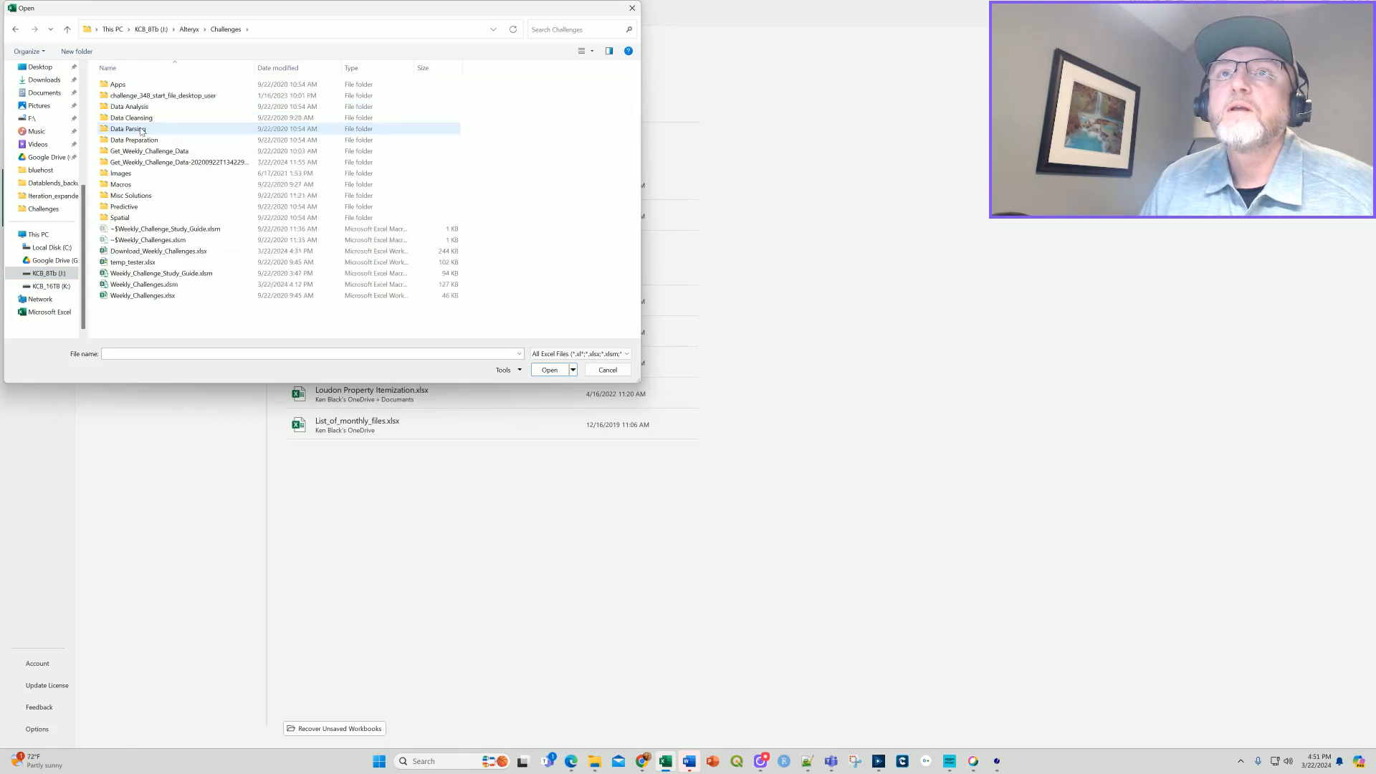
{"action": "double_click", "coordinate": [188, 285]}
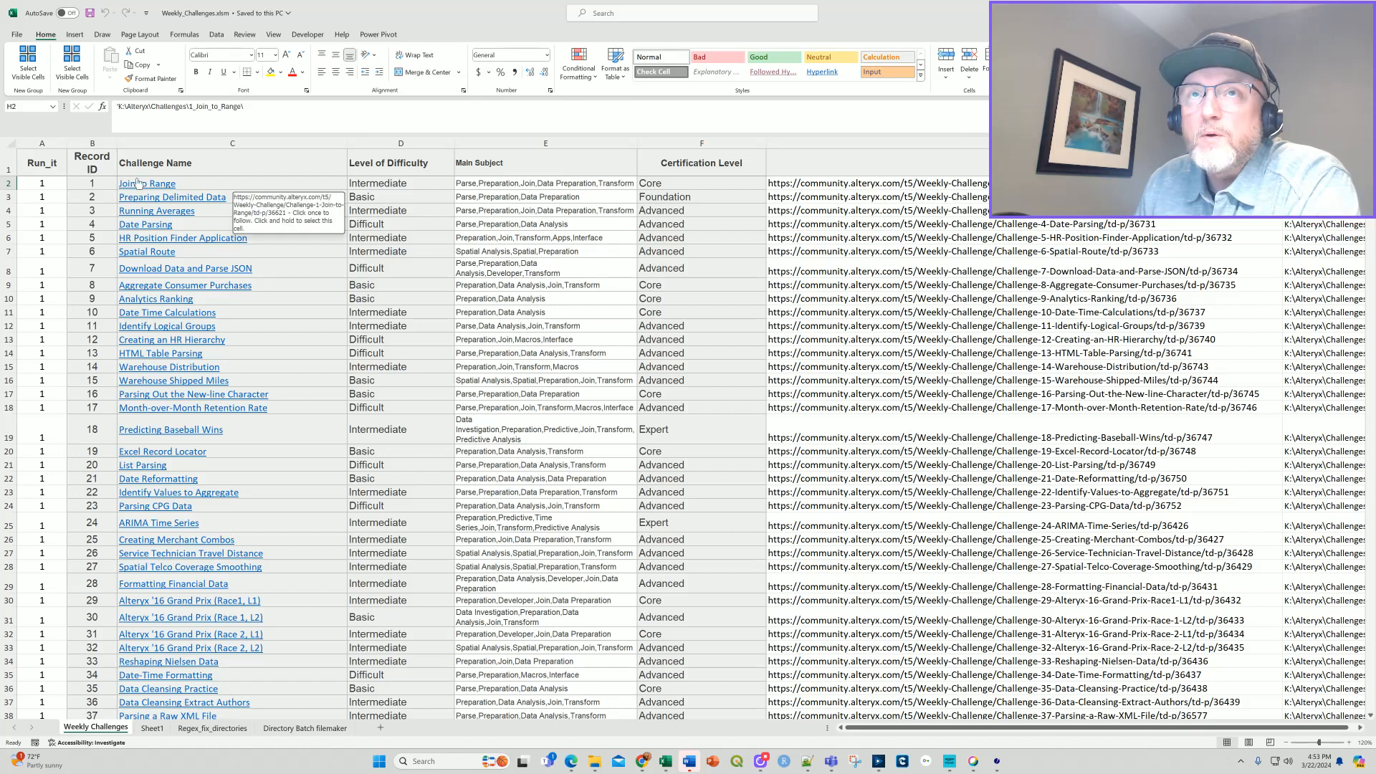
Examine the URL formula in cell G2 and the GetURL function's VBA code behind it, then return to the worksheet.
{"action": "left_click", "coordinate": [860, 186]}
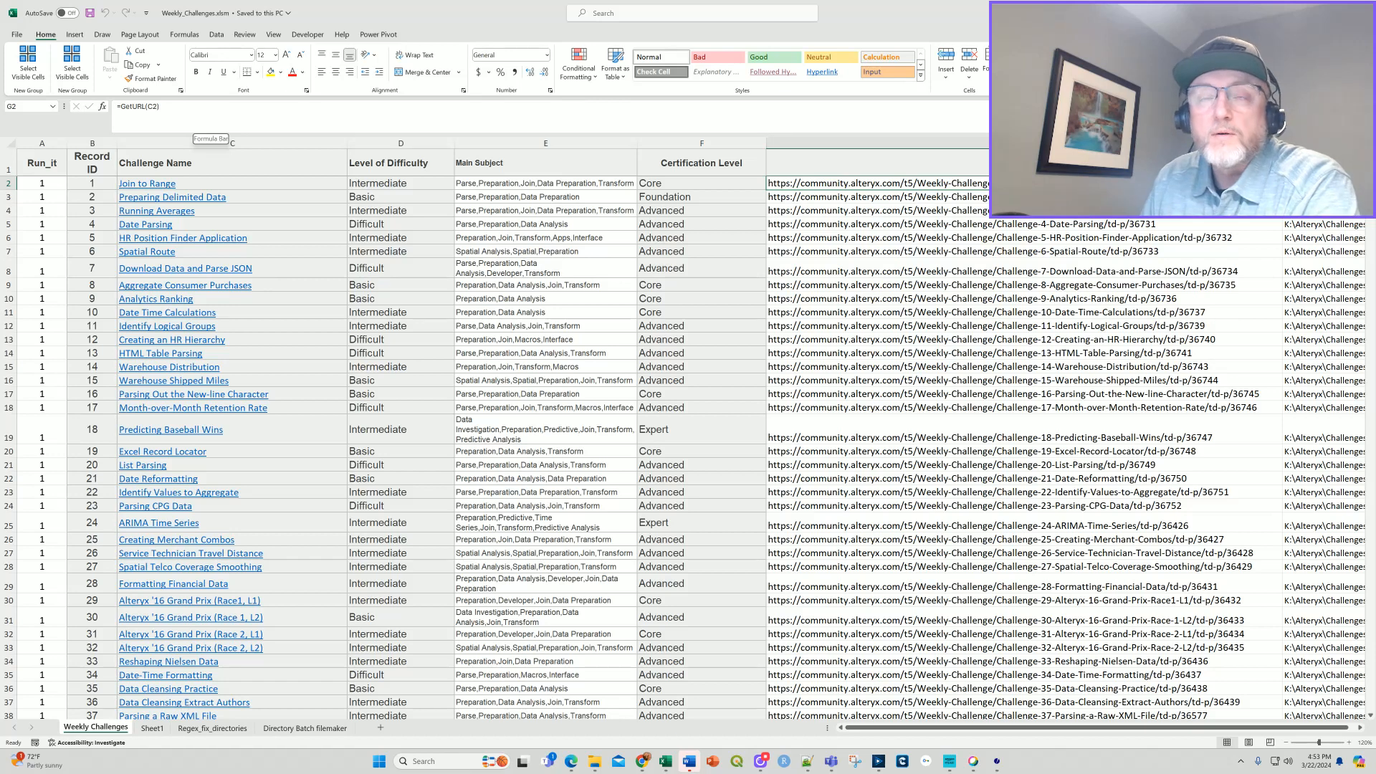
{"action": "left_click", "coordinate": [308, 36]}
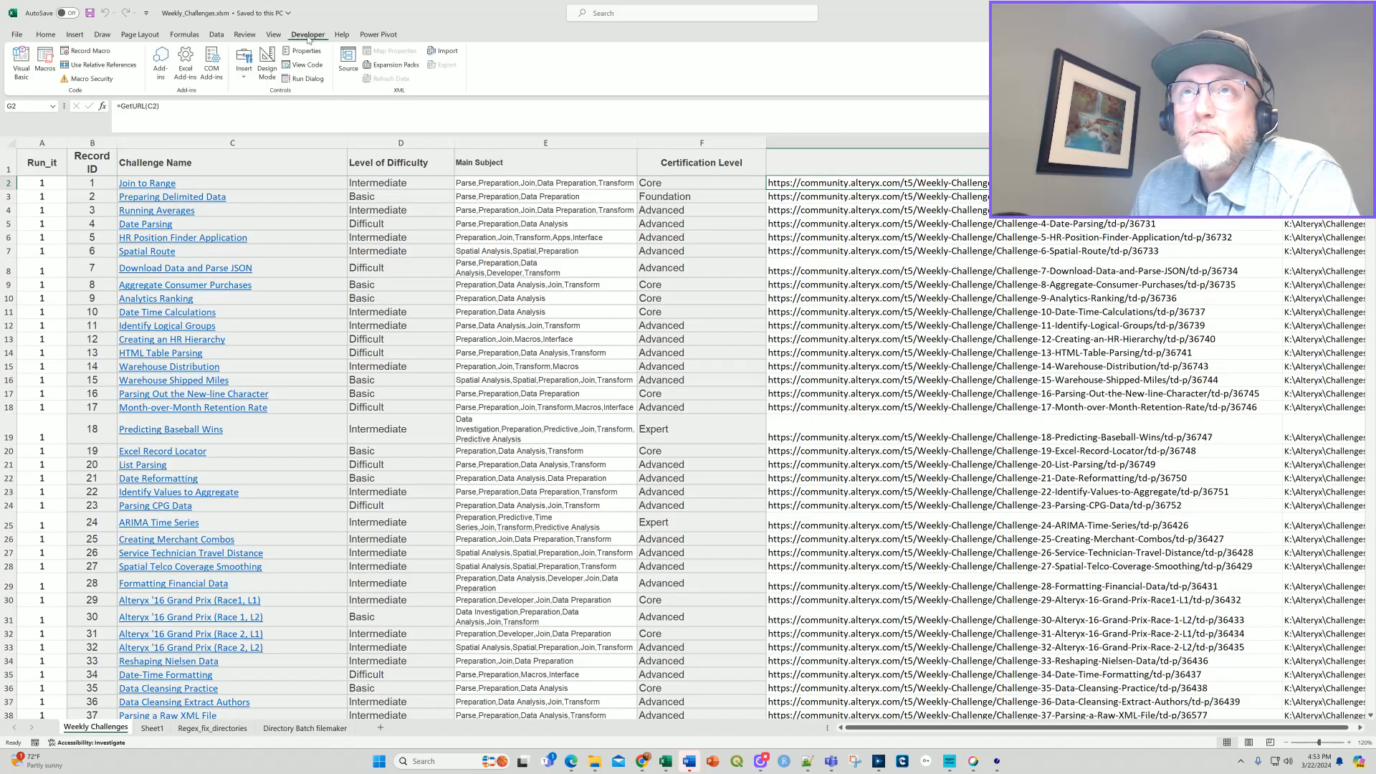
{"action": "left_click", "coordinate": [22, 61]}
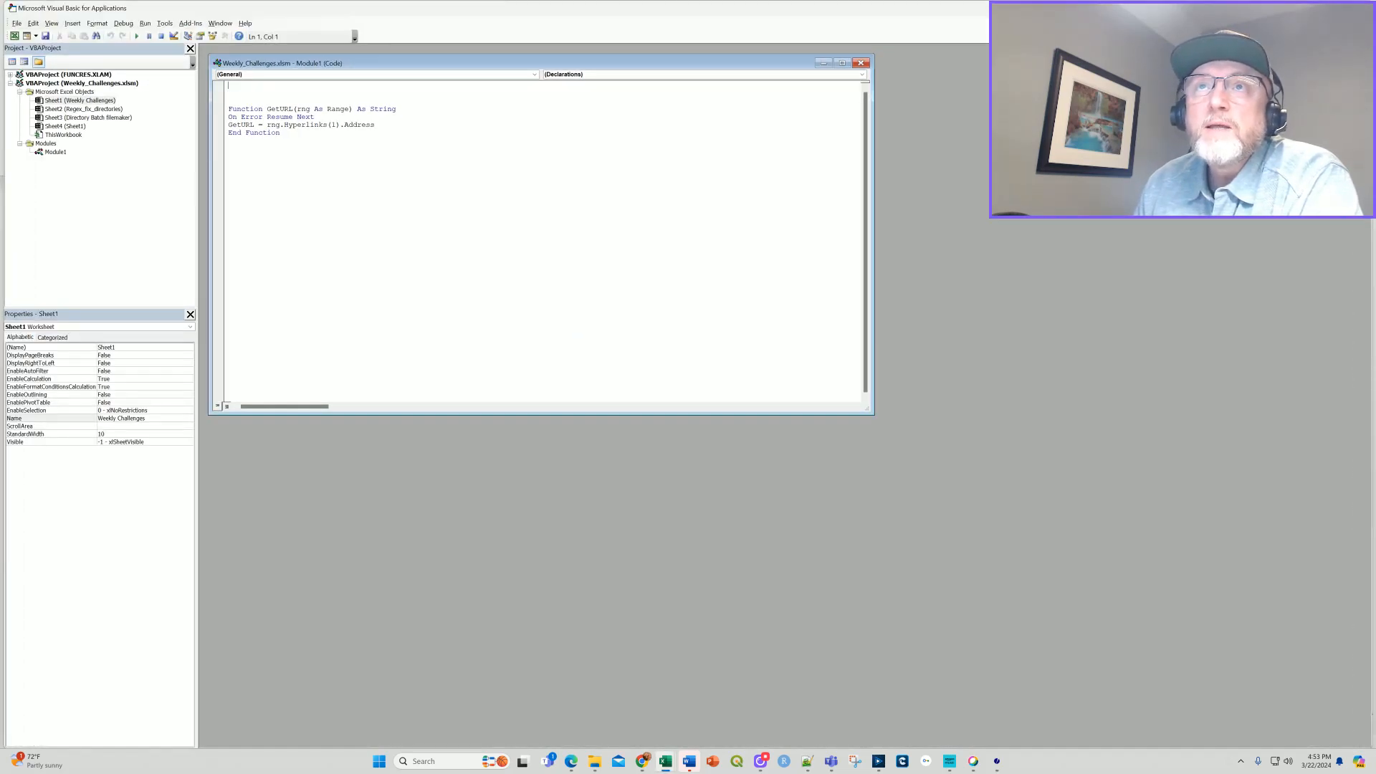
{"action": "key", "text": "ctrl+a"}
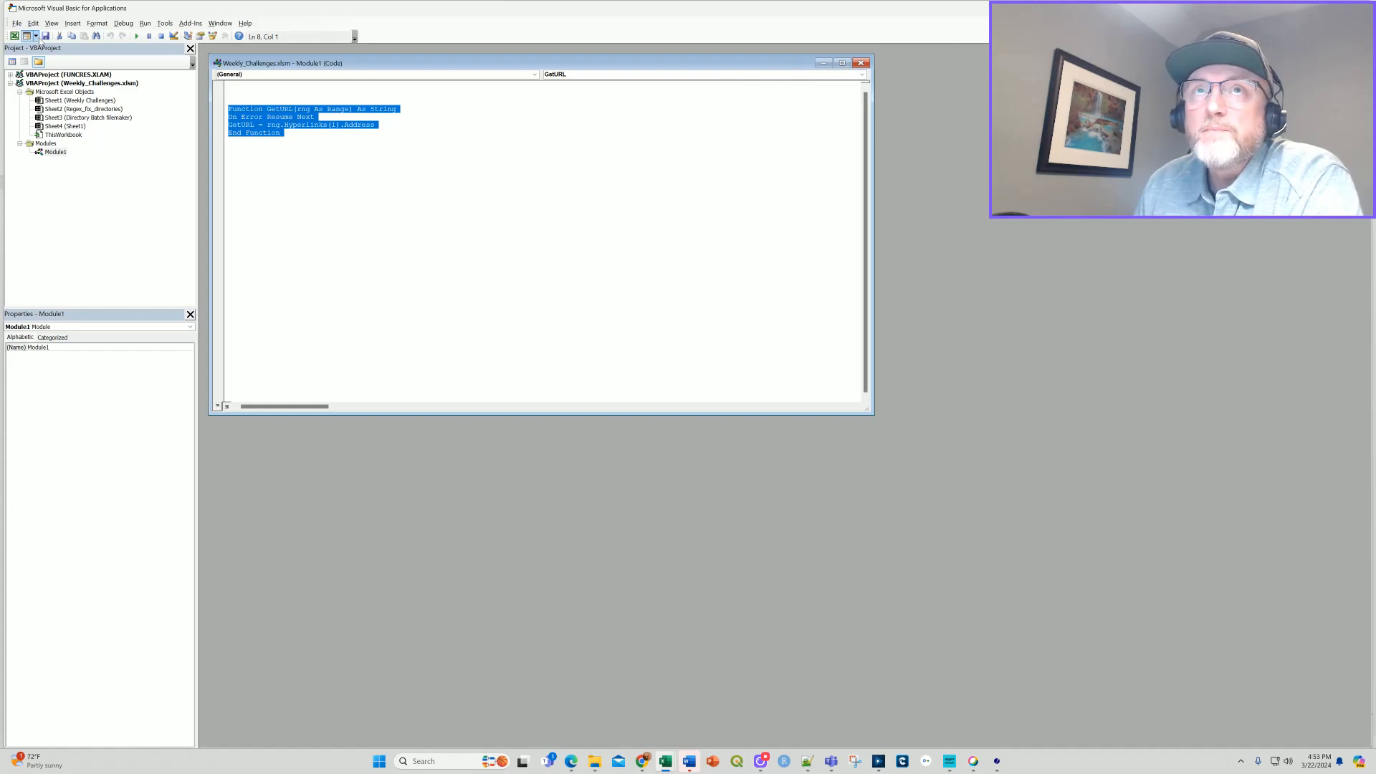
{"action": "left_click", "coordinate": [15, 36]}
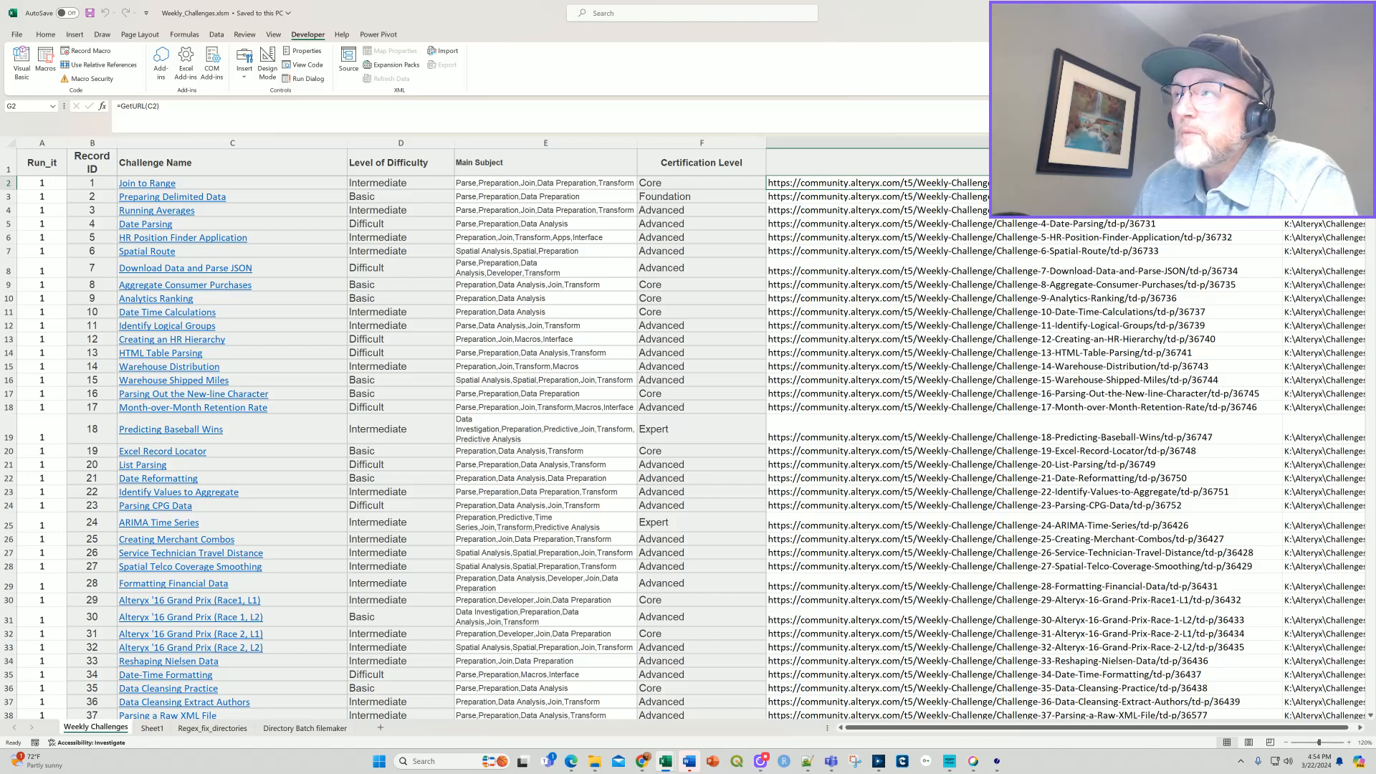
Examine the URL and Output Directory columns of the Weekly Challenges sheet.
{"action": "scroll", "coordinate": [875, 727], "scroll_direction": "right", "scroll_amount": 1}
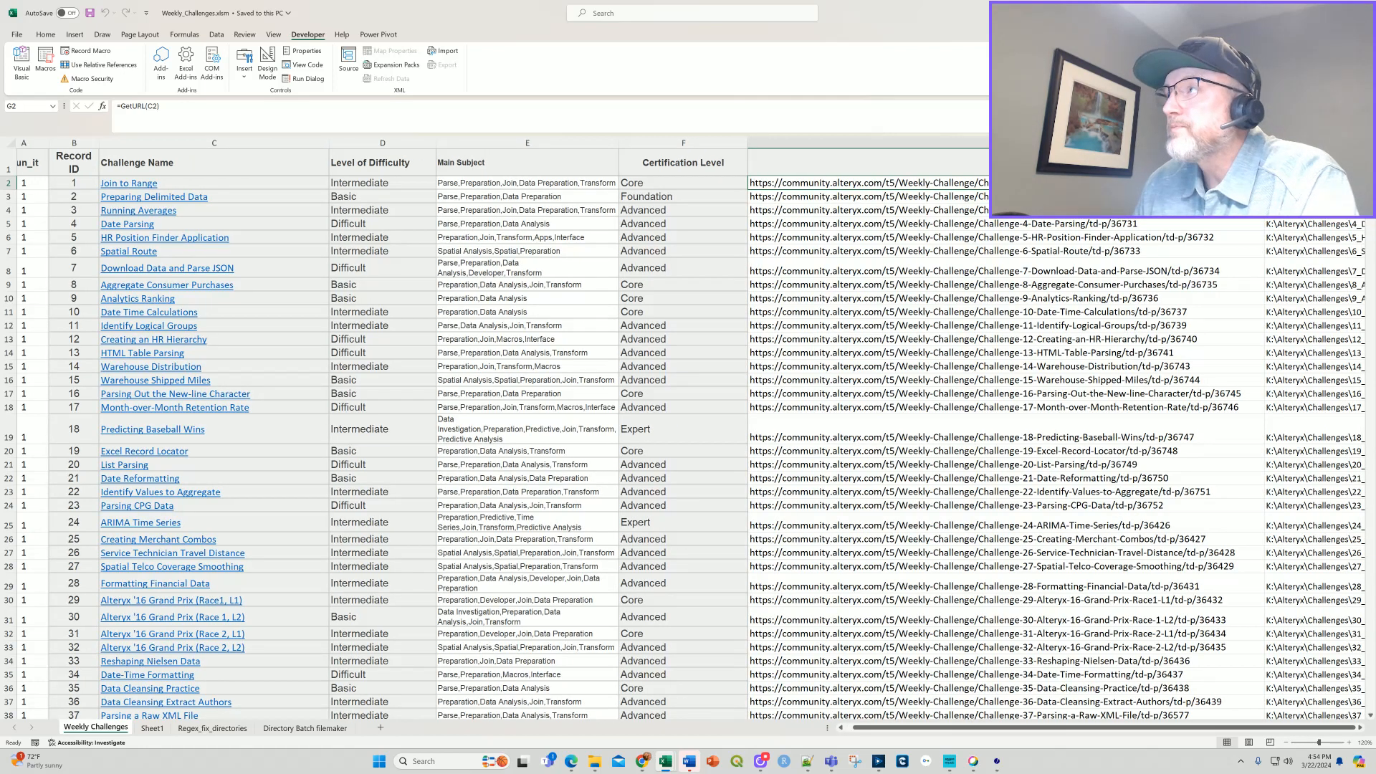
{"action": "left_click", "coordinate": [1361, 728]}
{"action": "left_click", "coordinate": [1361, 728]}
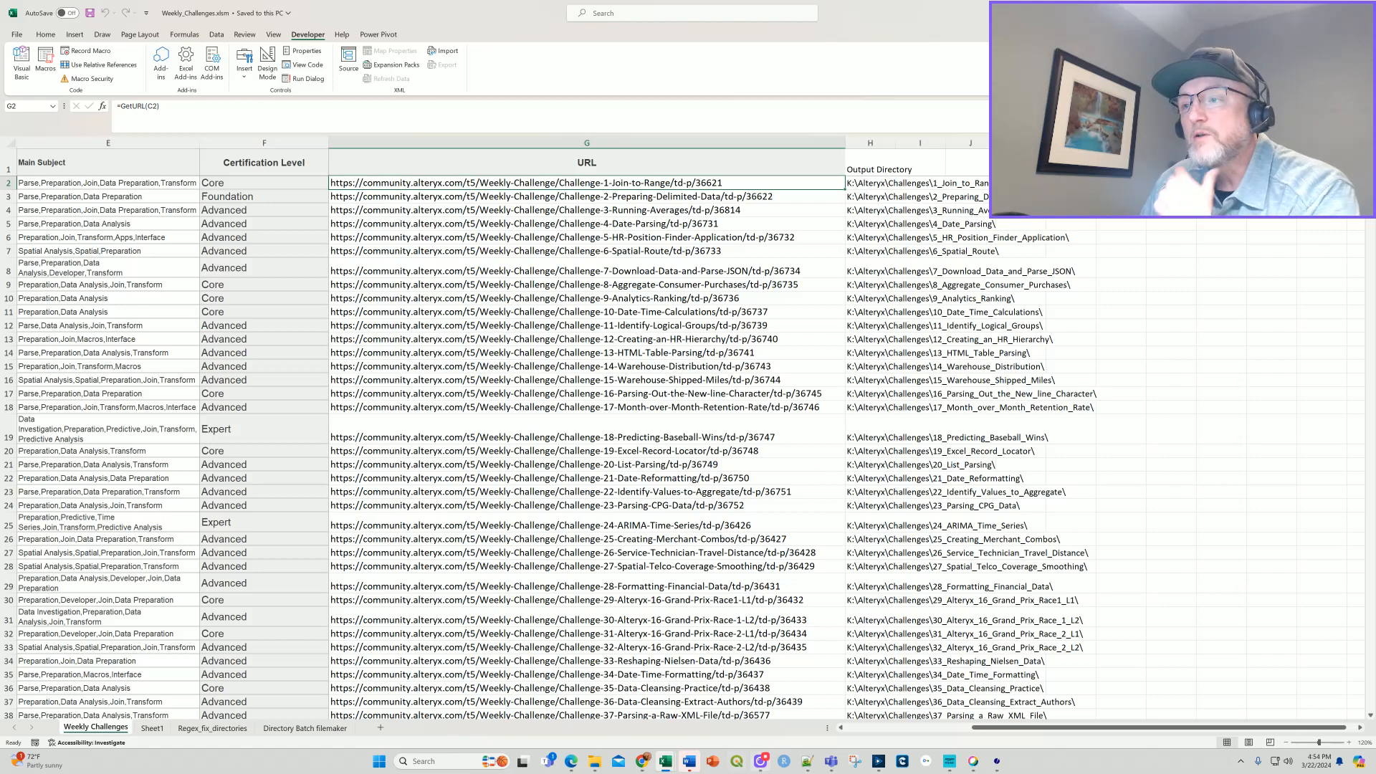
Switch to Alteryx Designer and dismiss the run-finished message for Scrape_Weekly_Challenge_Data.yxmd.
{"action": "left_click", "coordinate": [878, 764]}
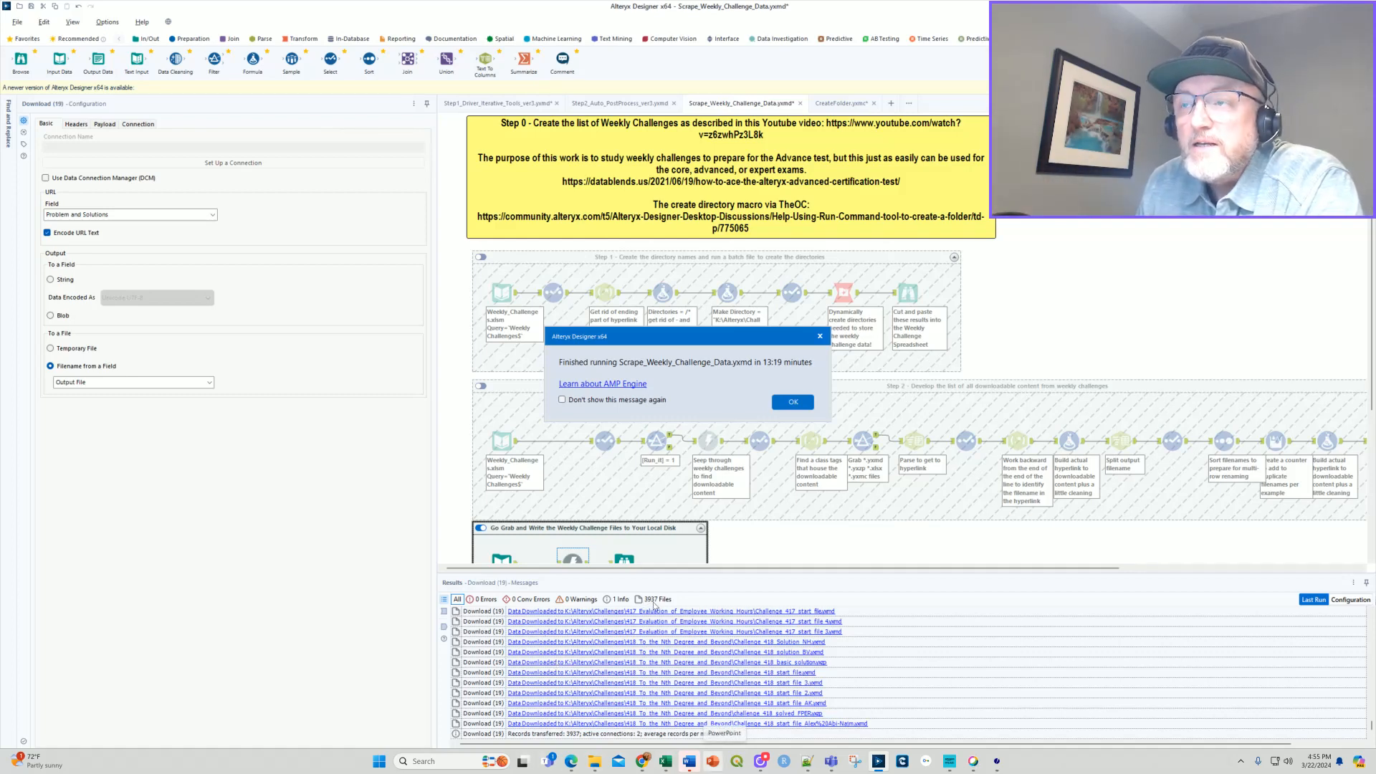
{"action": "mouse_move", "coordinate": [690, 759]}
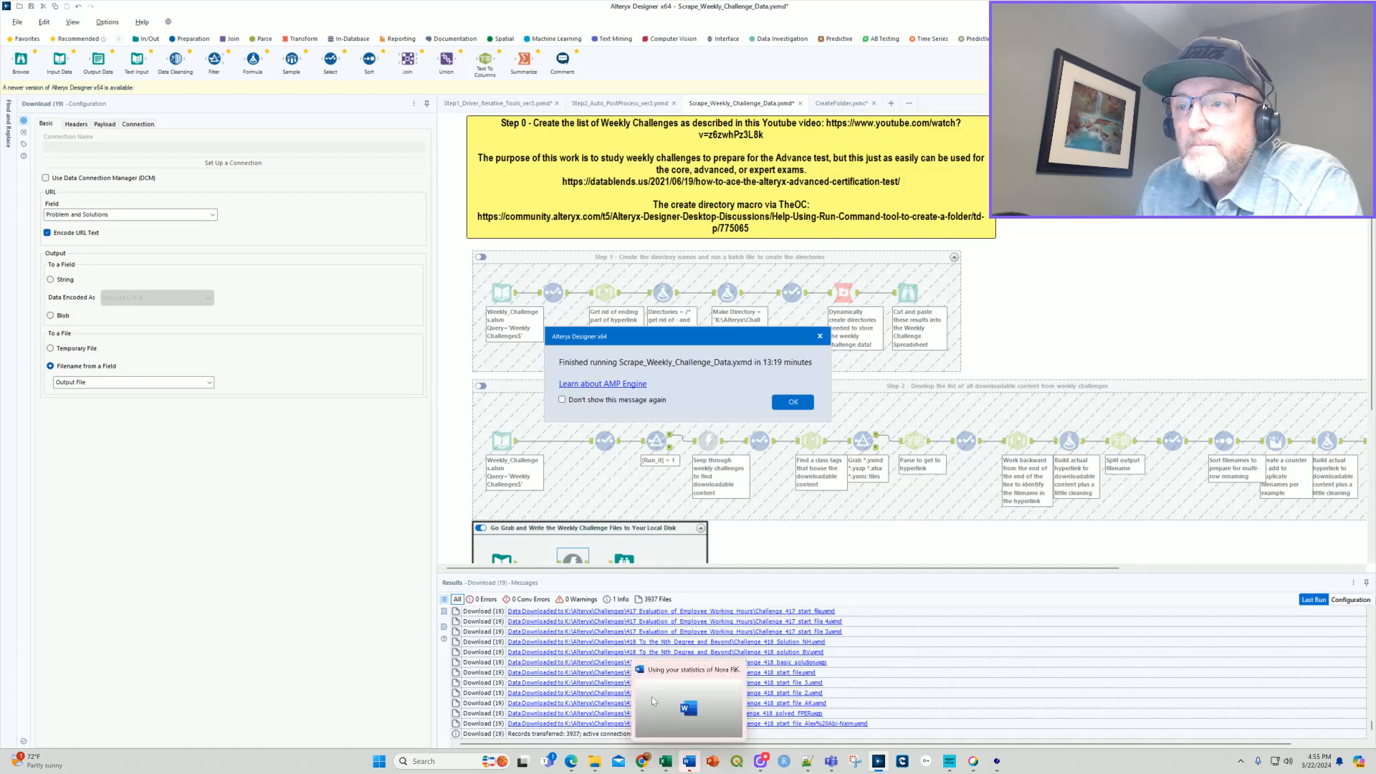
{"action": "mouse_move", "coordinate": [651, 678]}
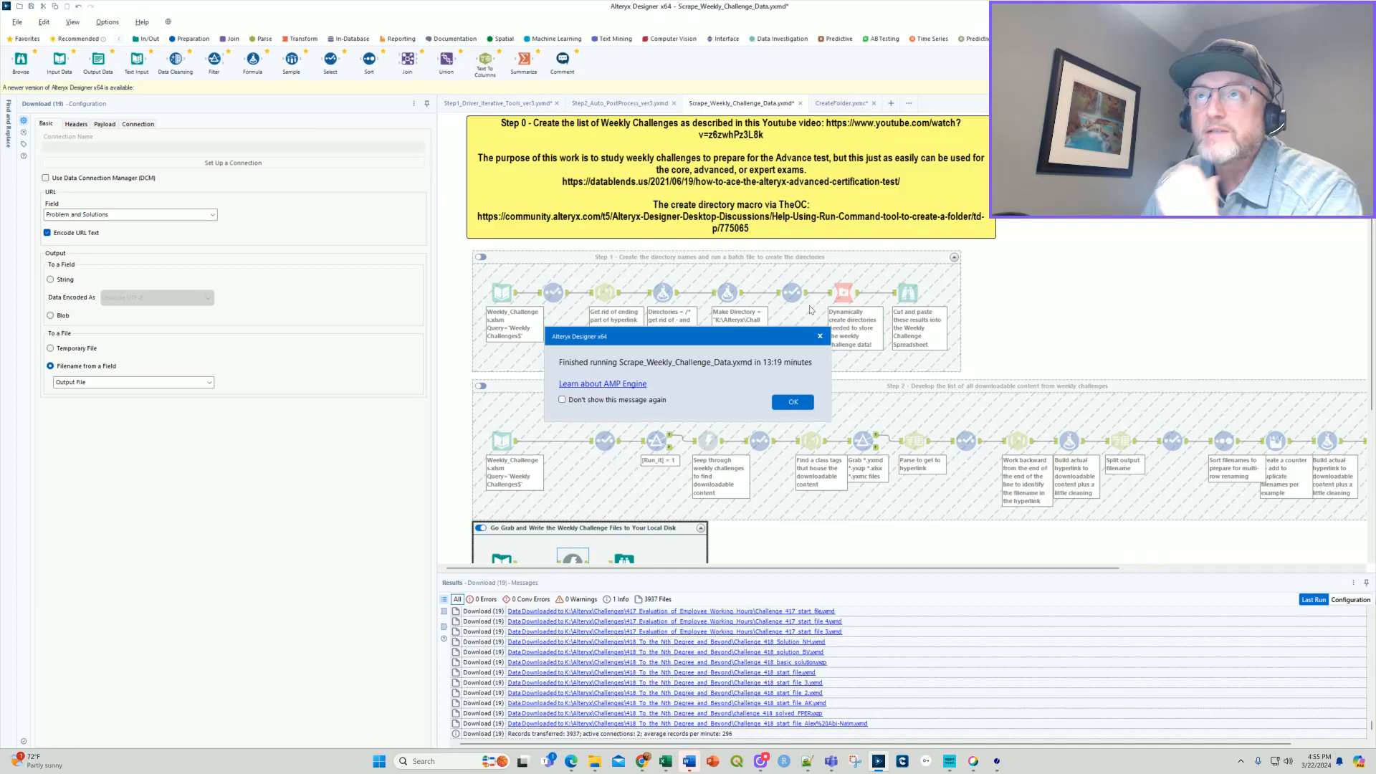
{"action": "left_click", "coordinate": [793, 402]}
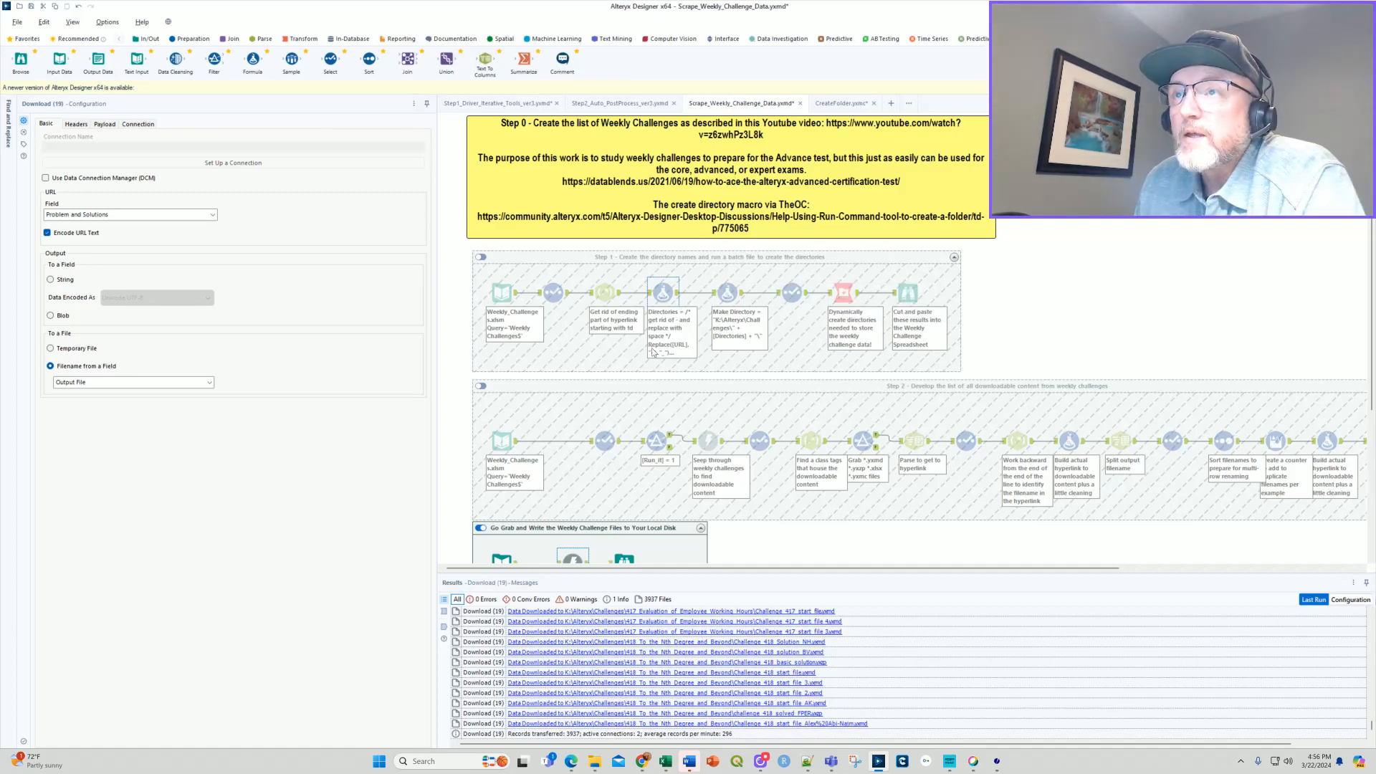
Enable the Step 1 container that creates the directory names and show the configuration of its Weekly_Challenges.xlsm Input Data tool.
{"action": "left_click", "coordinate": [653, 353]}
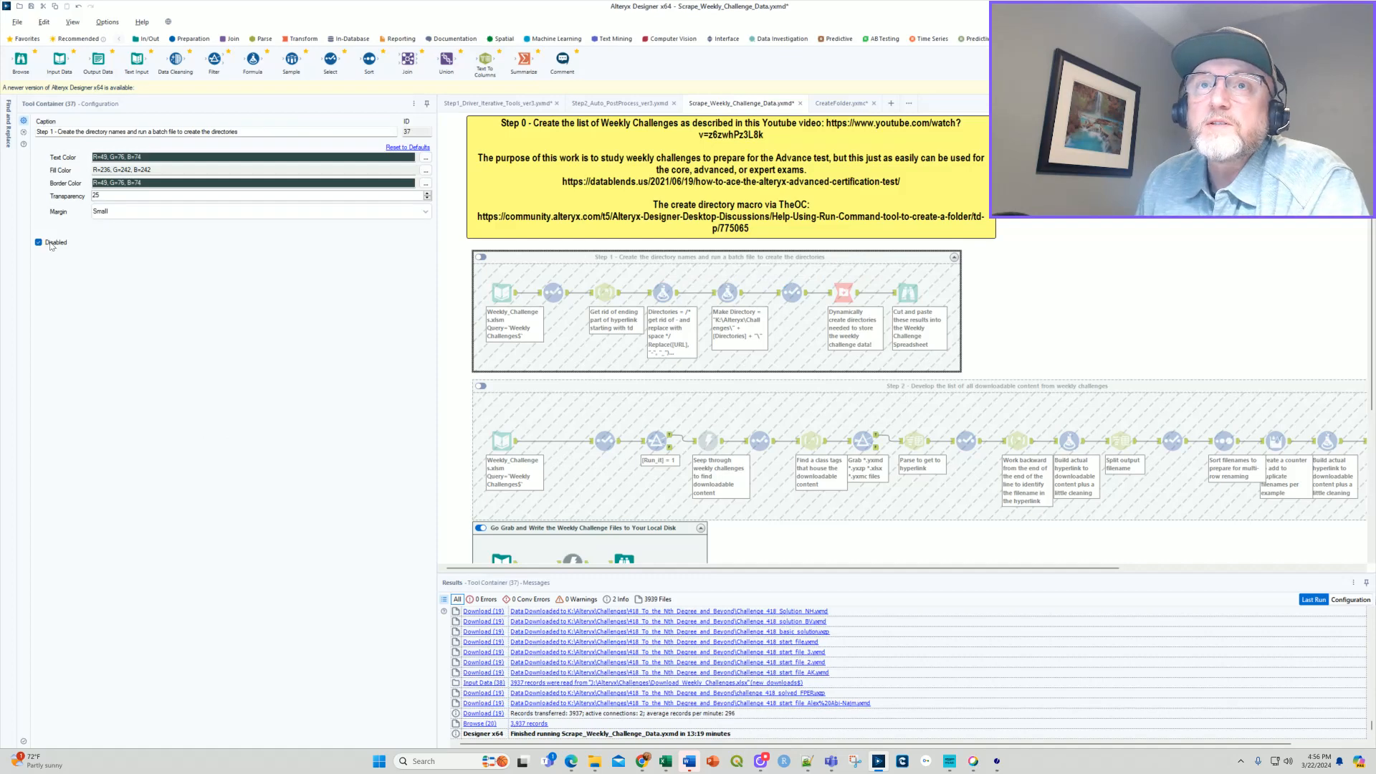
{"action": "left_click", "coordinate": [1023, 260]}
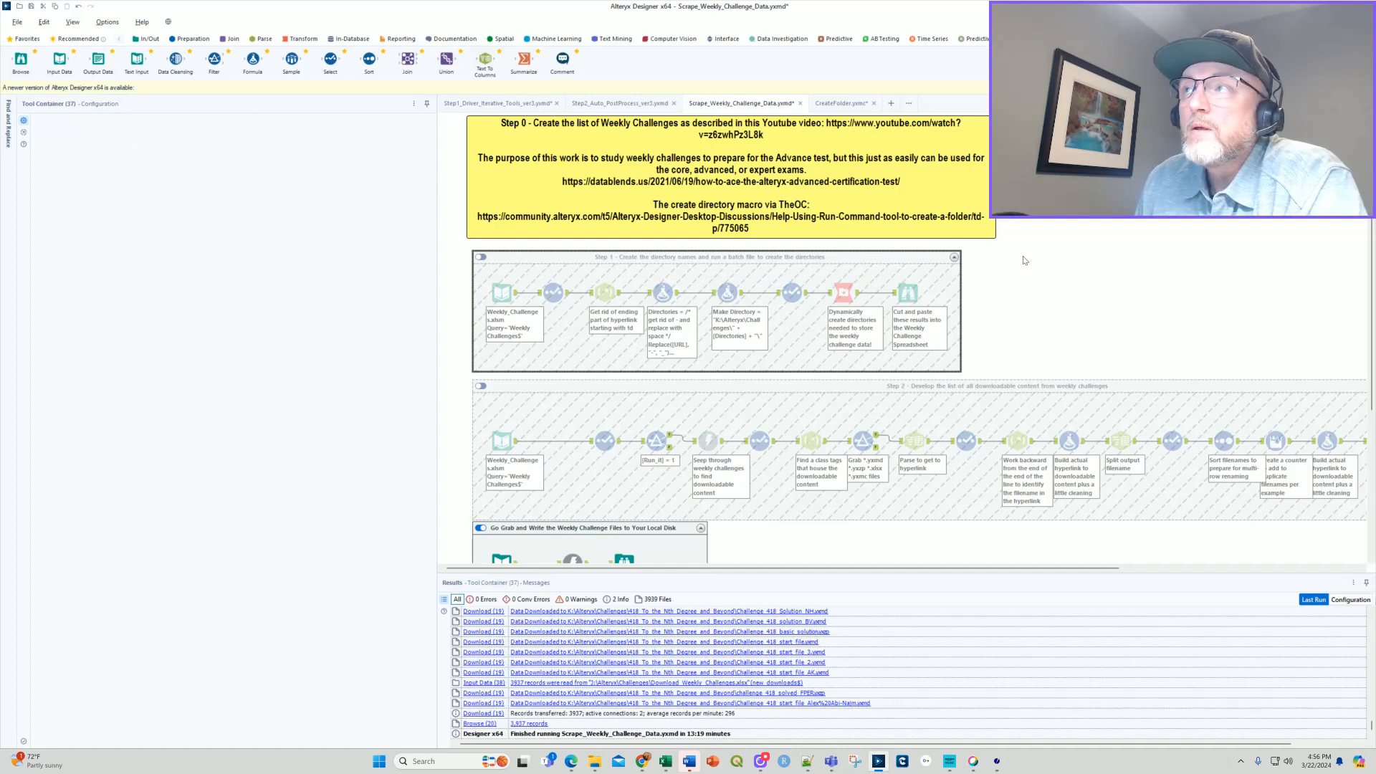
{"action": "left_click", "coordinate": [499, 295]}
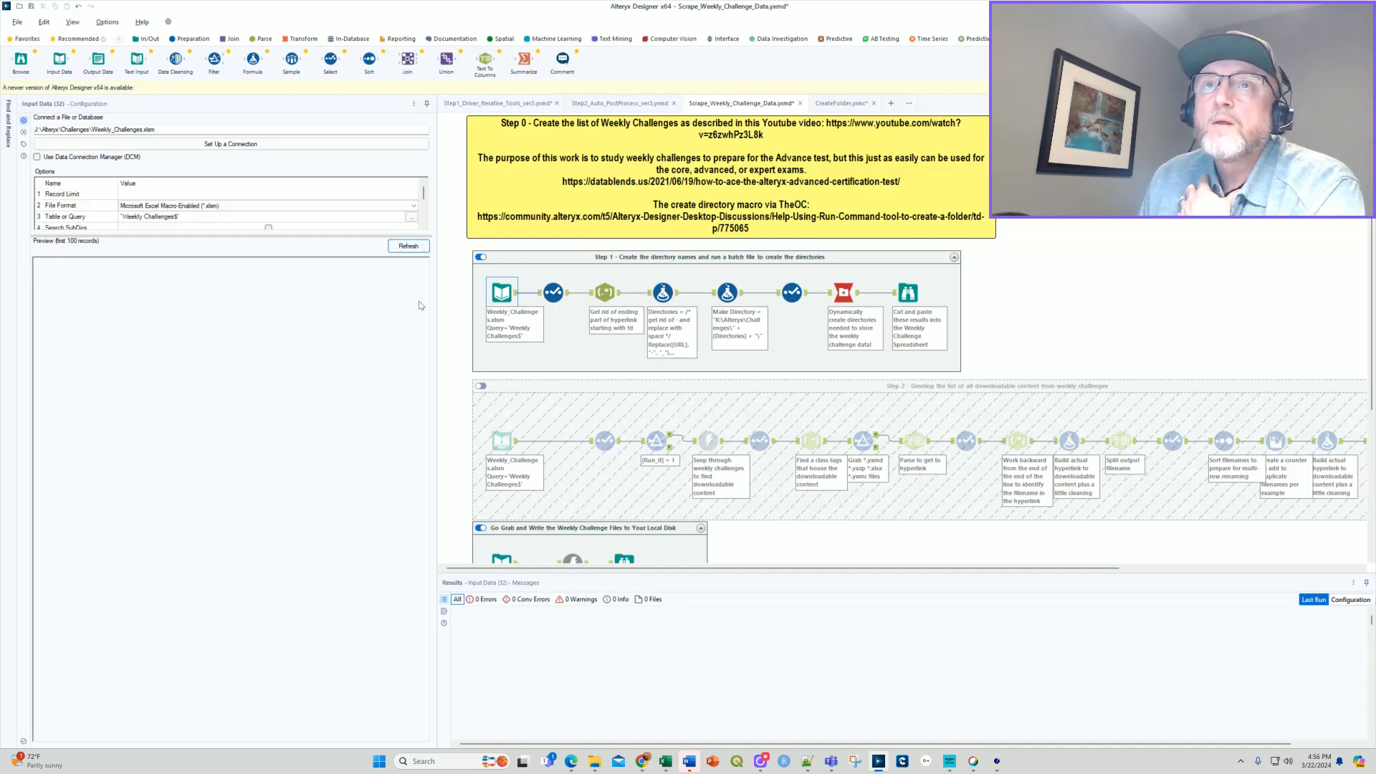
{"action": "mouse_move", "coordinate": [665, 761]}
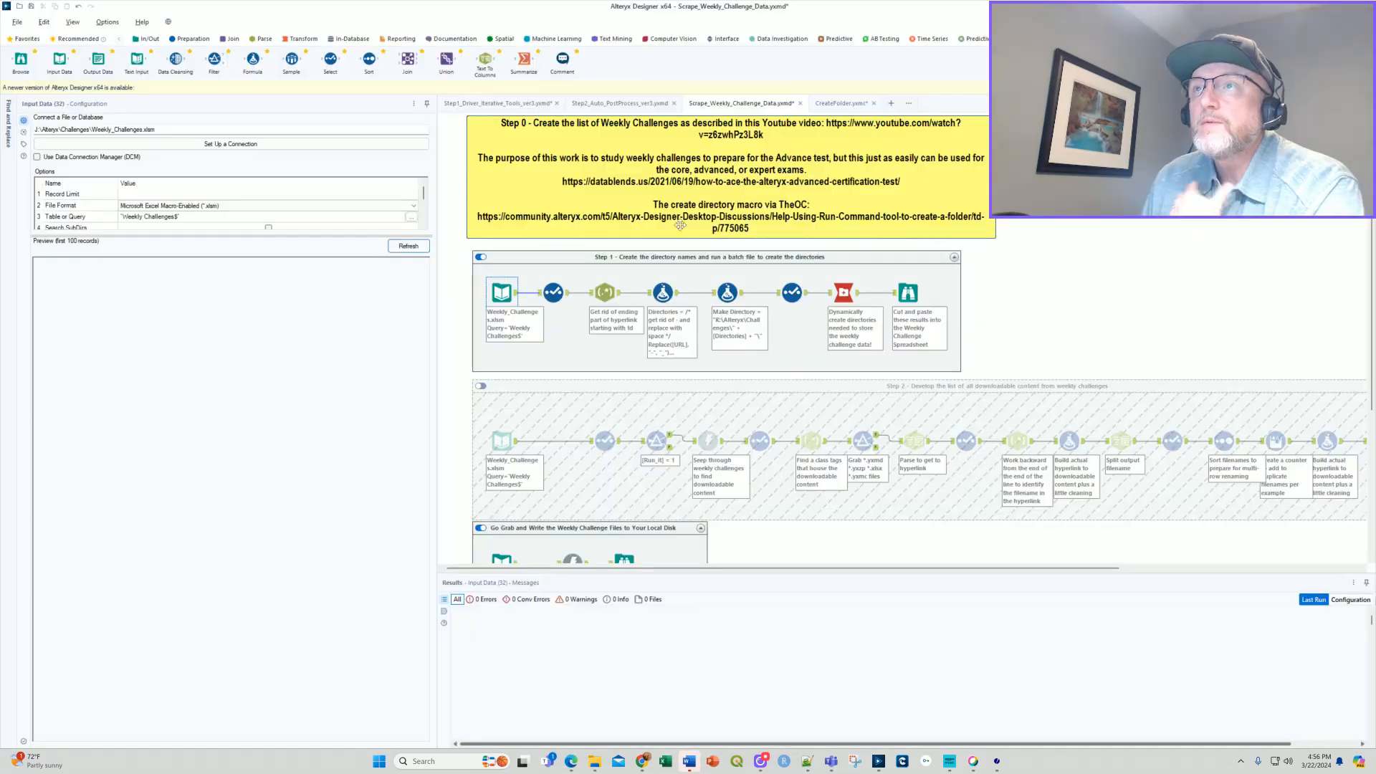
Load the Weekly_Challenges.xlsm input preview, then inspect the Step 1 RegEx tool and the Select tool before the directory-creating macro.
{"action": "left_click", "coordinate": [401, 249]}
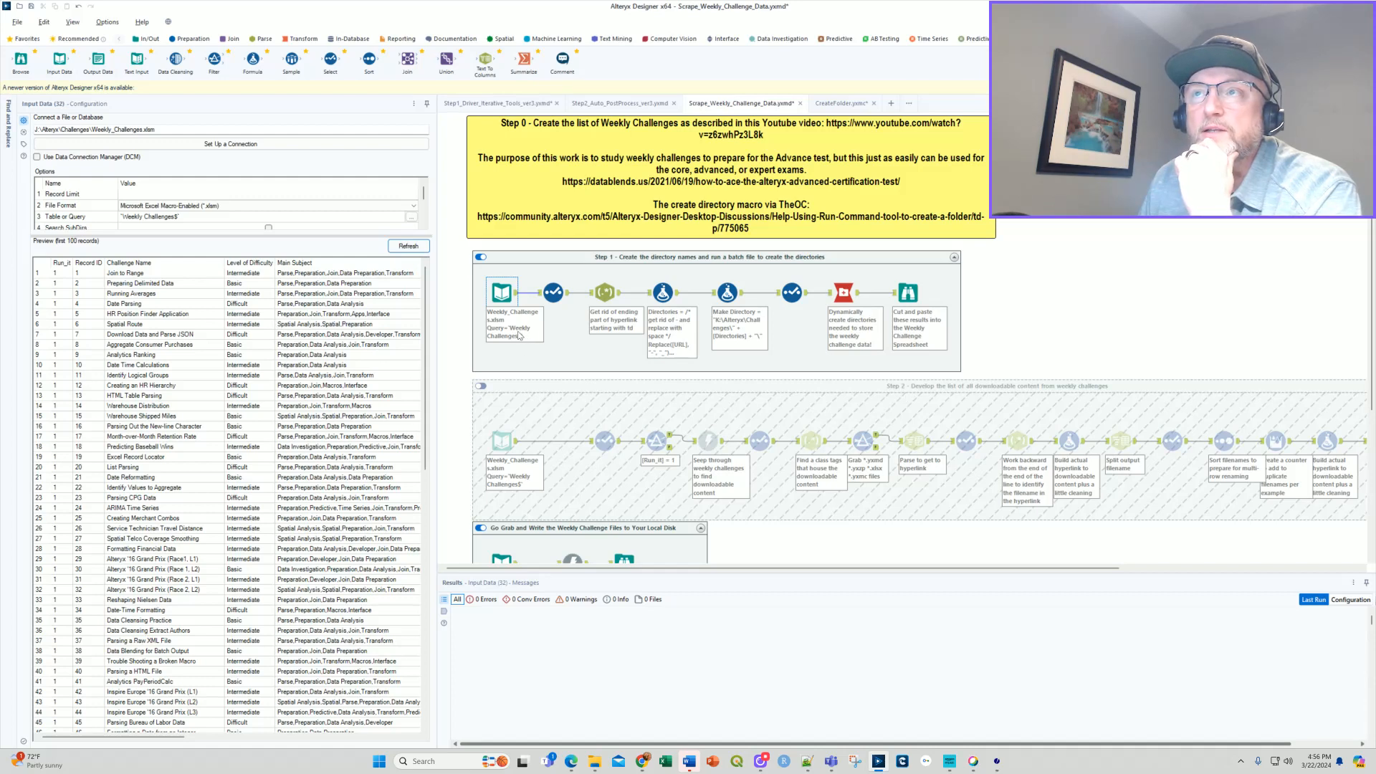
{"action": "left_click", "coordinate": [603, 293]}
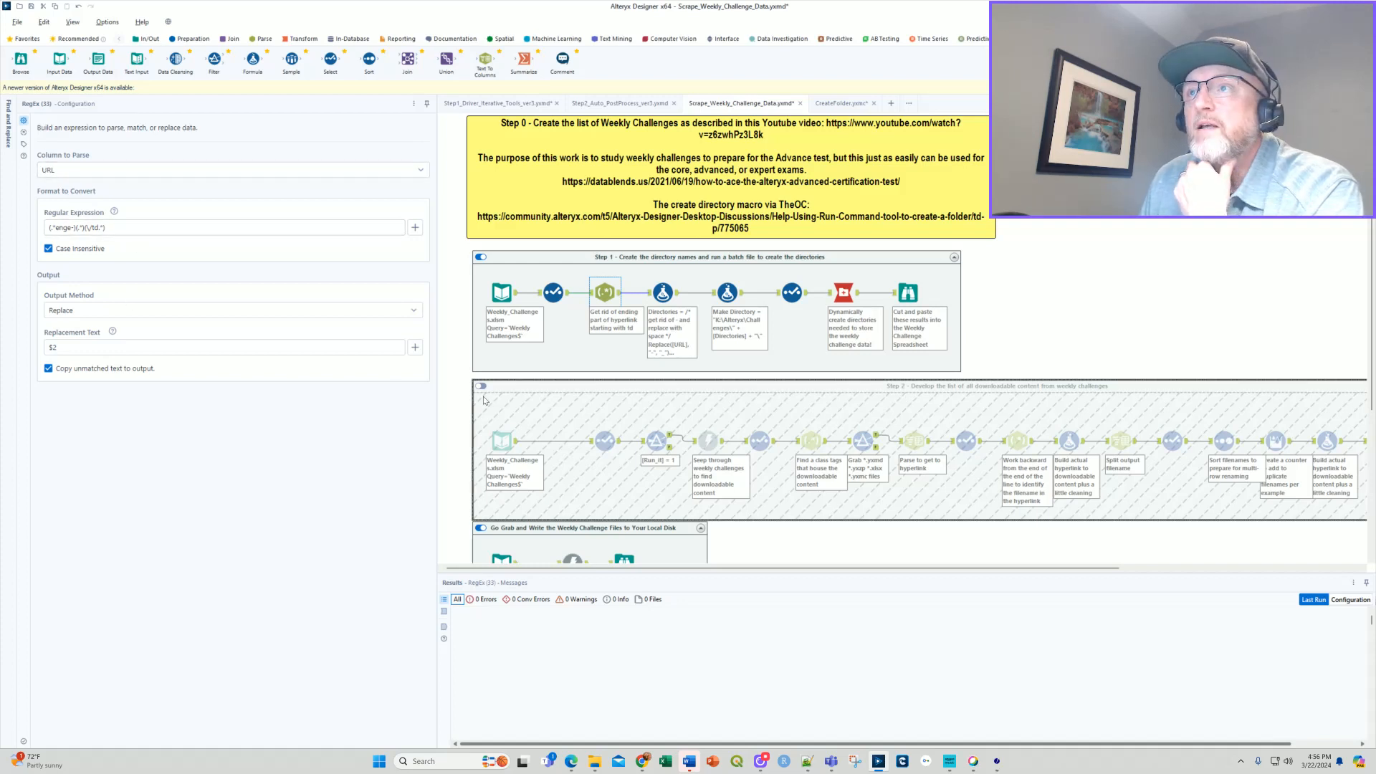
{"action": "left_click", "coordinate": [792, 292]}
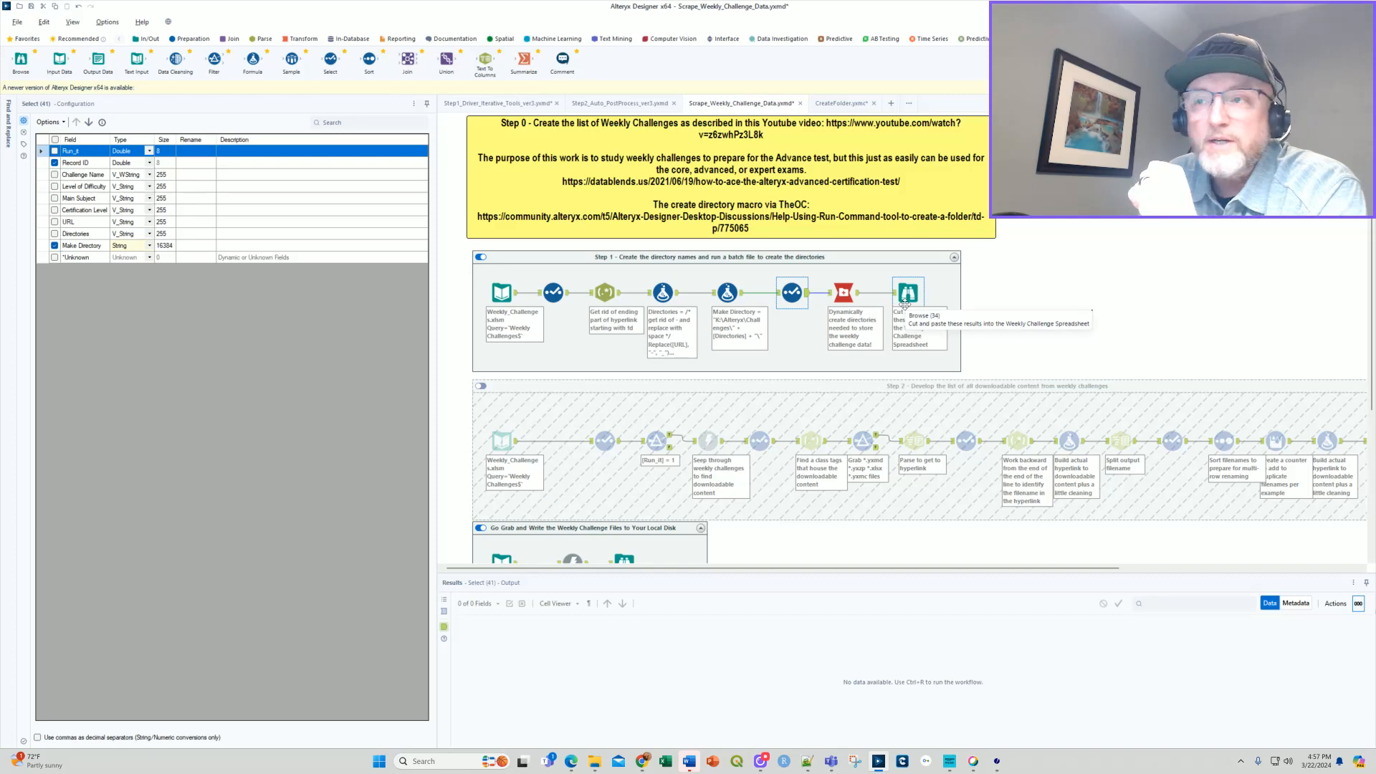
Switch to File Explorer, open K:\Alteryx\Challenges and look through the numbered challenge folders down to the end of the list.
{"action": "mouse_move", "coordinate": [596, 761]}
{"action": "left_click", "coordinate": [632, 717]}
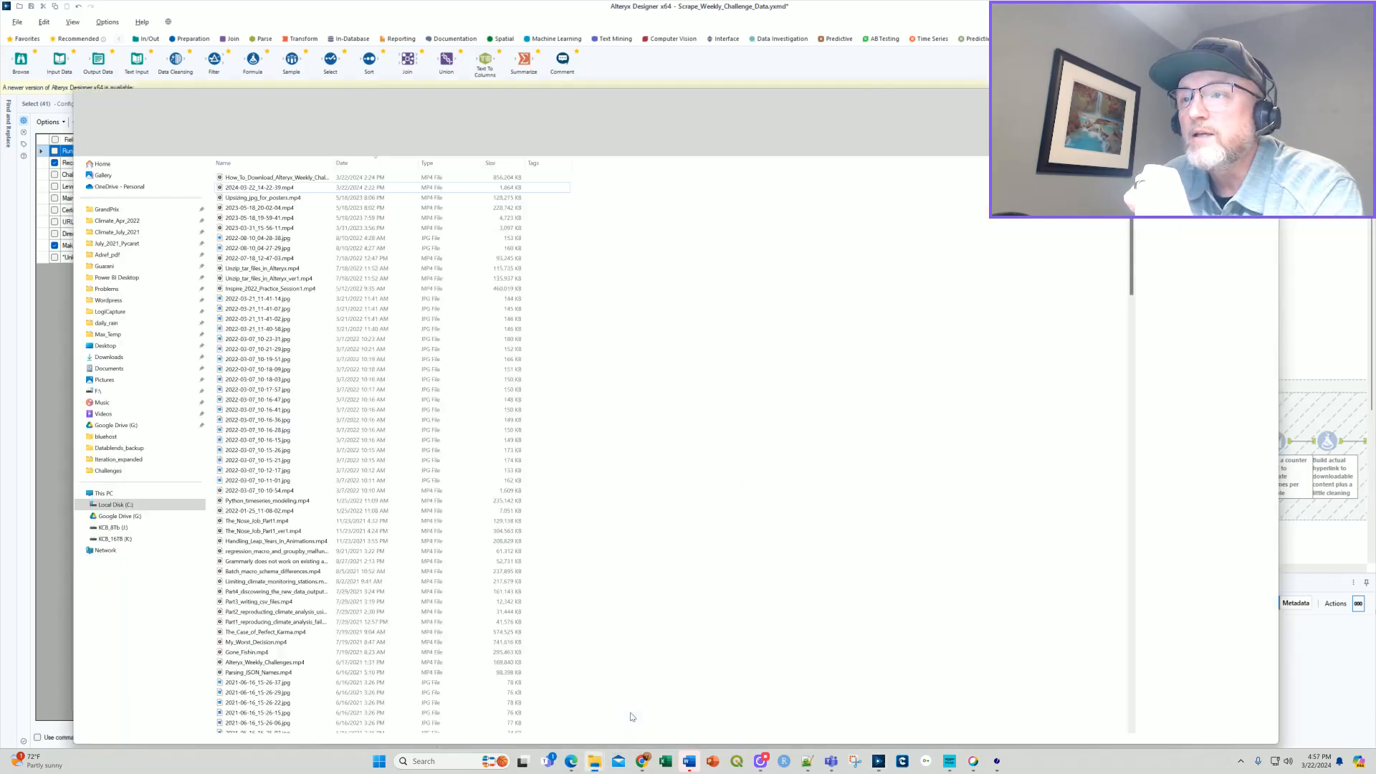
{"action": "left_click", "coordinate": [50, 512]}
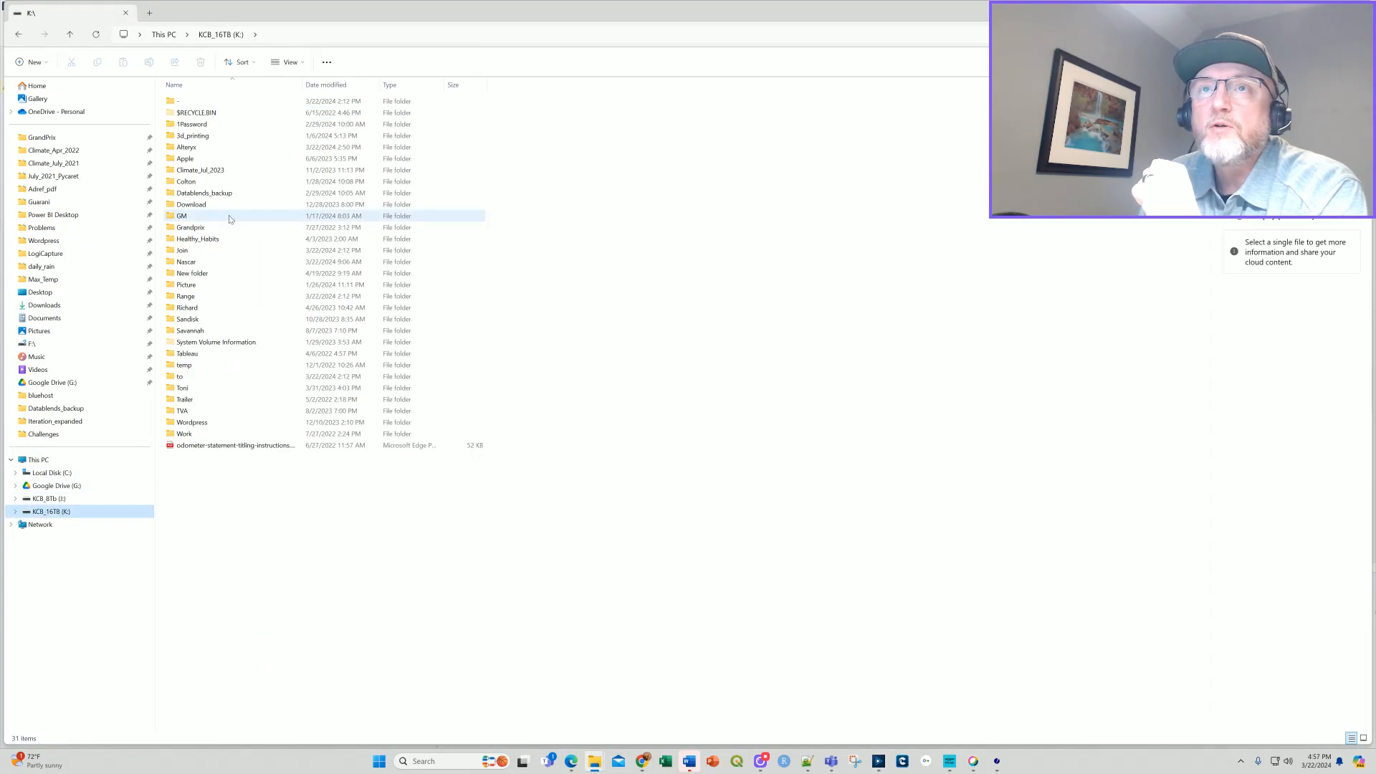
{"action": "left_click", "coordinate": [192, 146]}
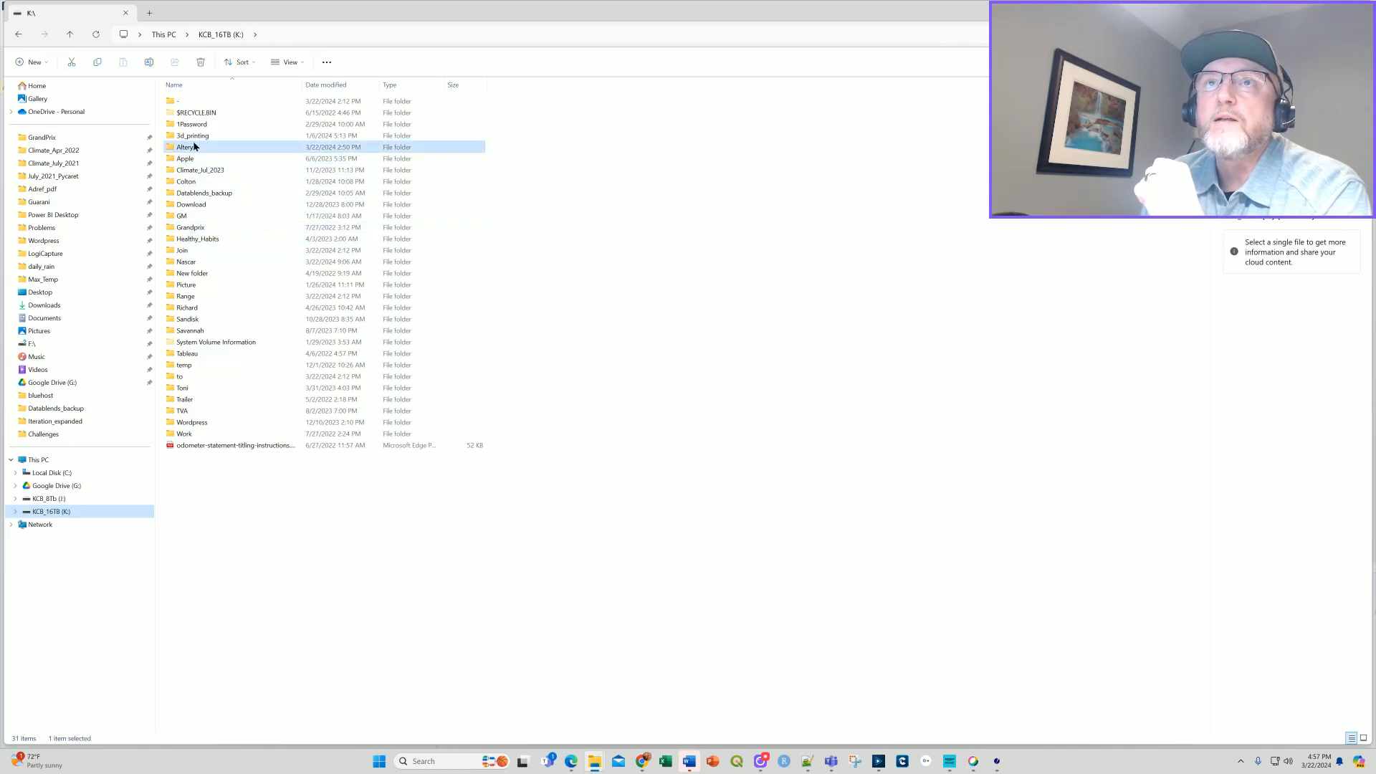
{"action": "double_click", "coordinate": [194, 147]}
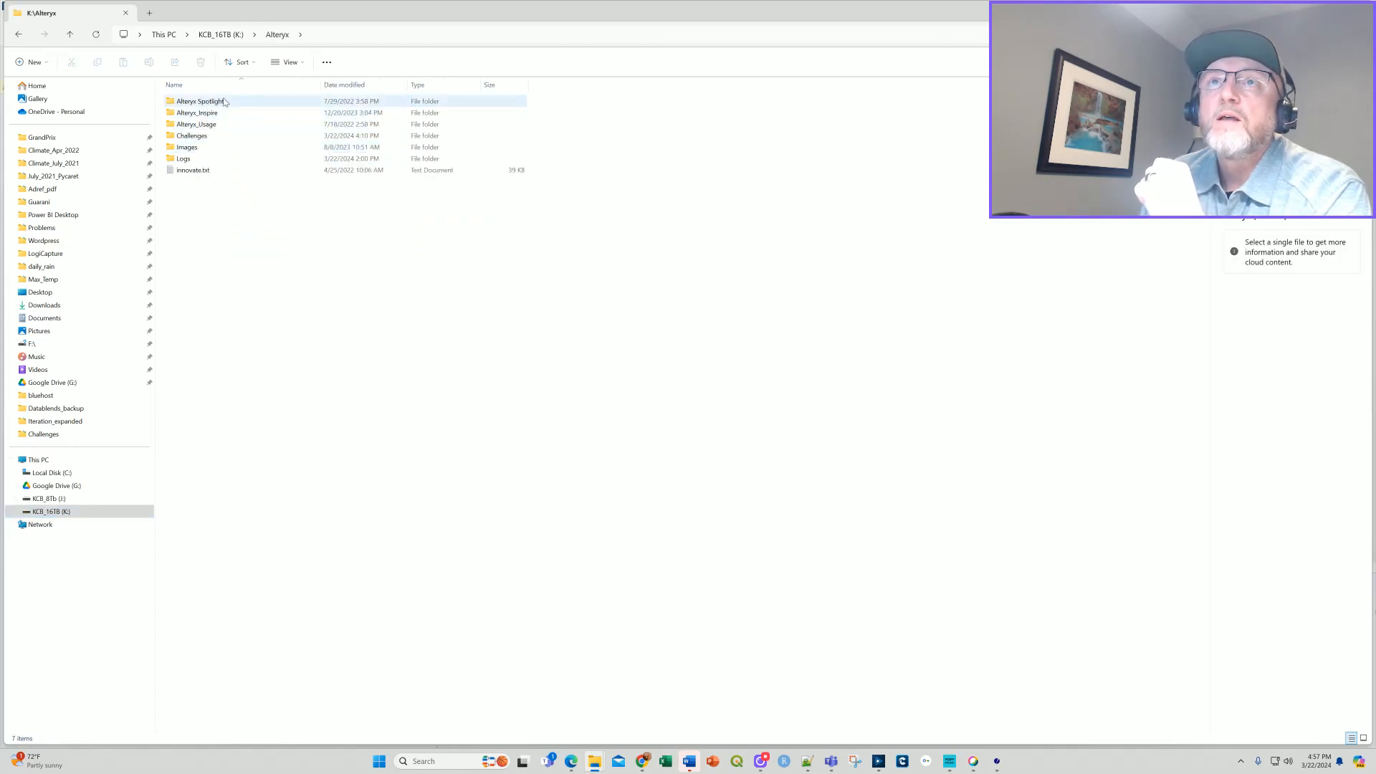
{"action": "double_click", "coordinate": [192, 136]}
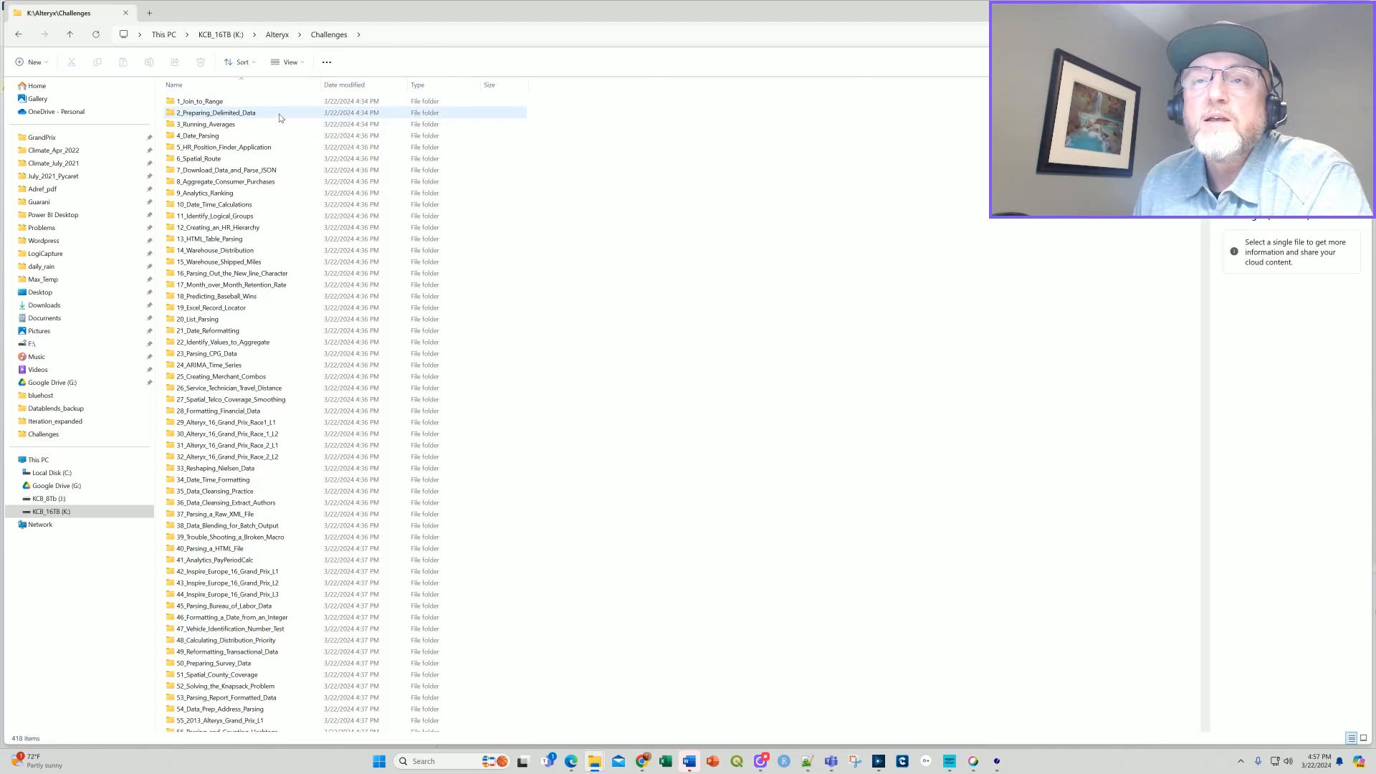
{"action": "mouse_move", "coordinate": [267, 299]}
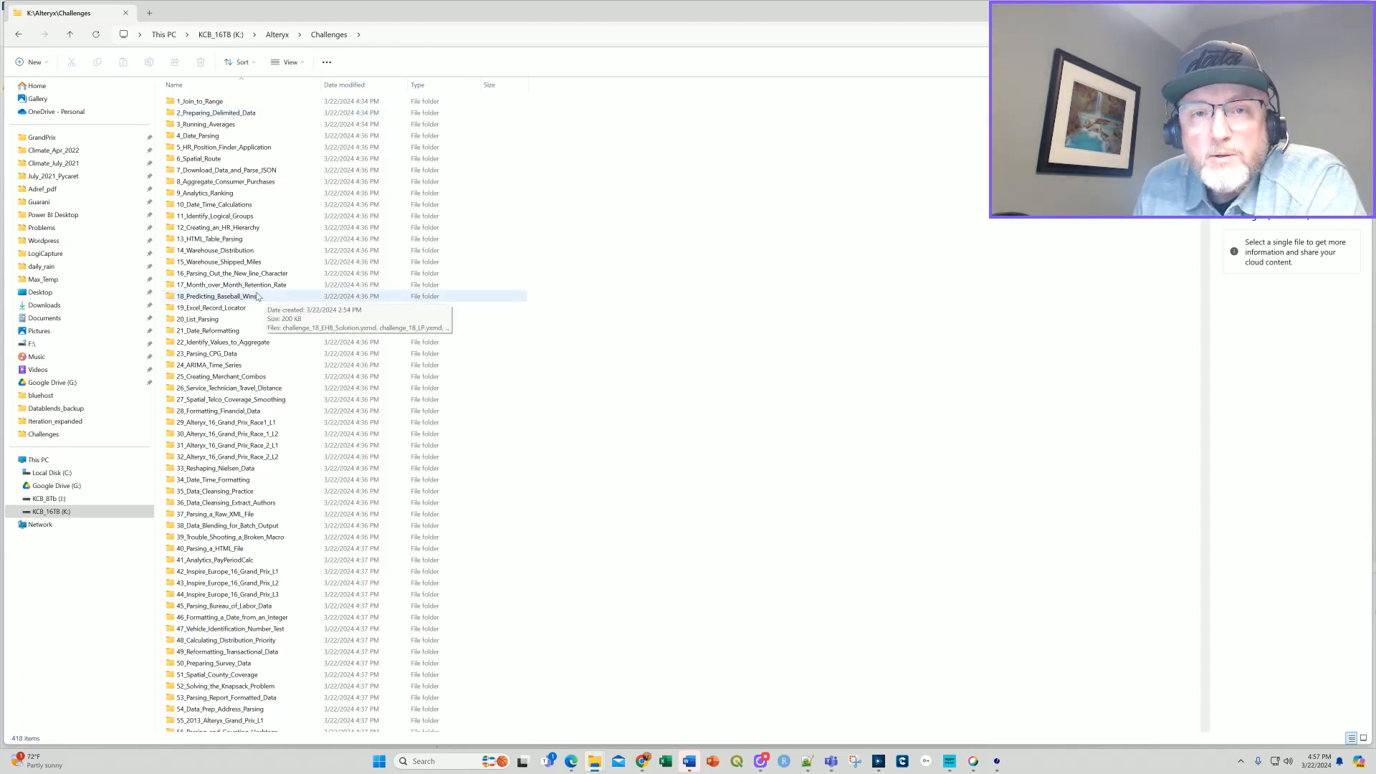
{"action": "scroll", "coordinate": [243, 431], "scroll_direction": "down", "scroll_amount": 20}
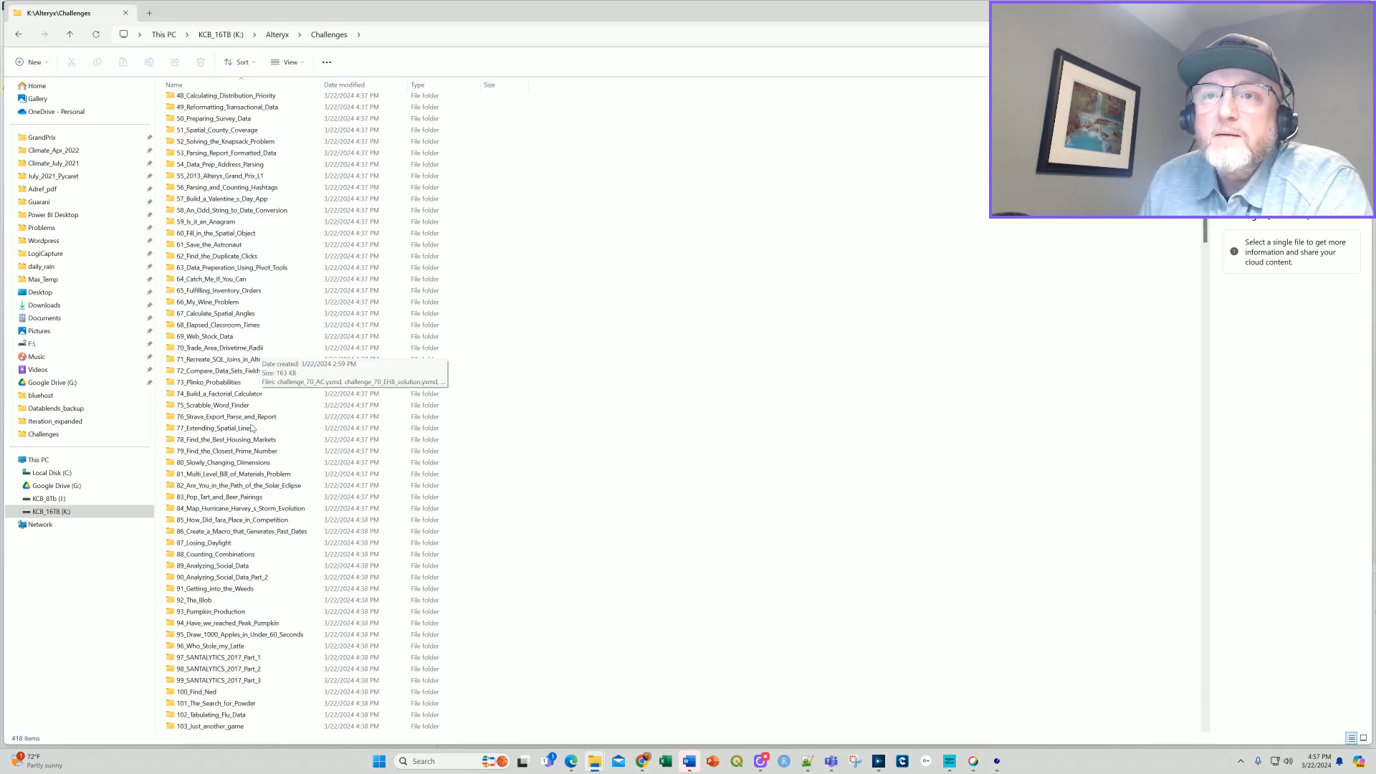
{"action": "scroll", "coordinate": [222, 588], "scroll_direction": "down", "scroll_amount": 5}
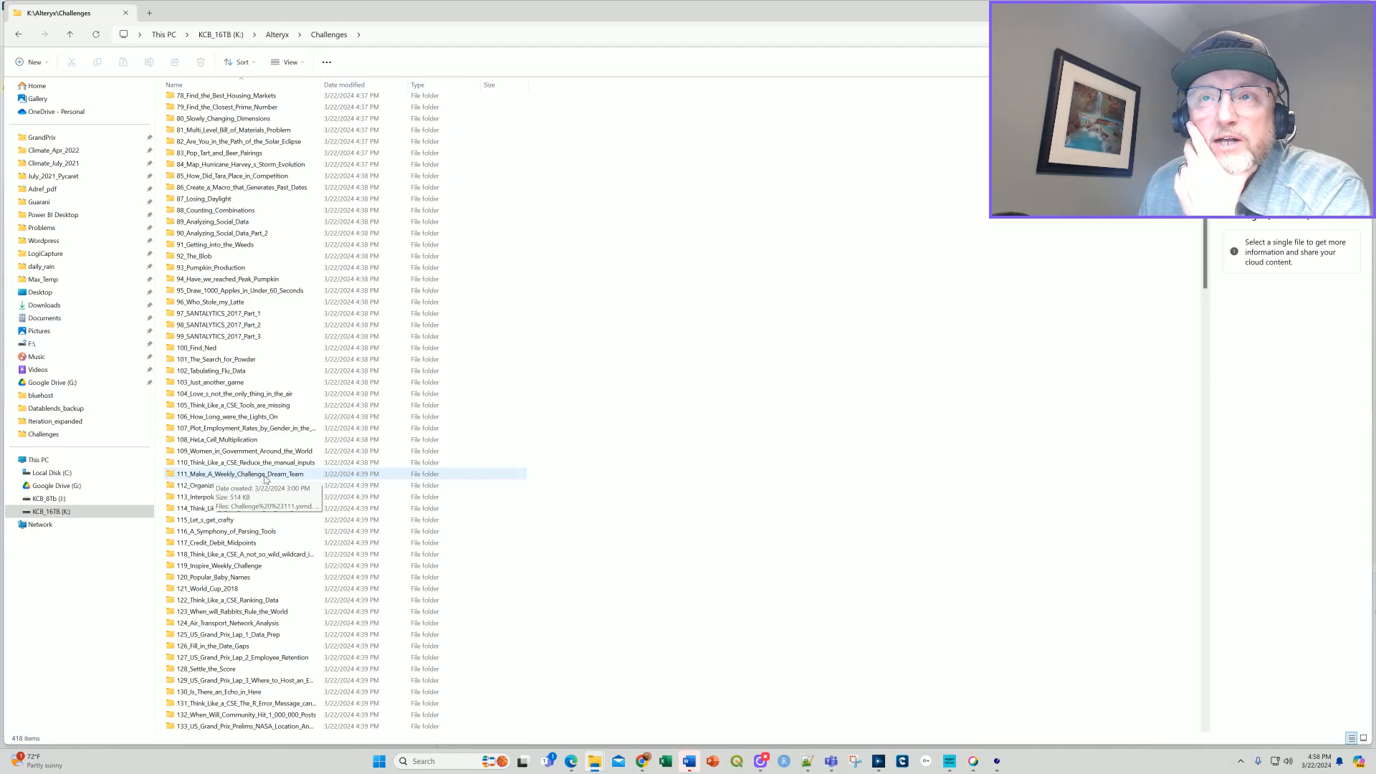
{"action": "scroll", "coordinate": [265, 495], "scroll_direction": "down", "scroll_amount": 20}
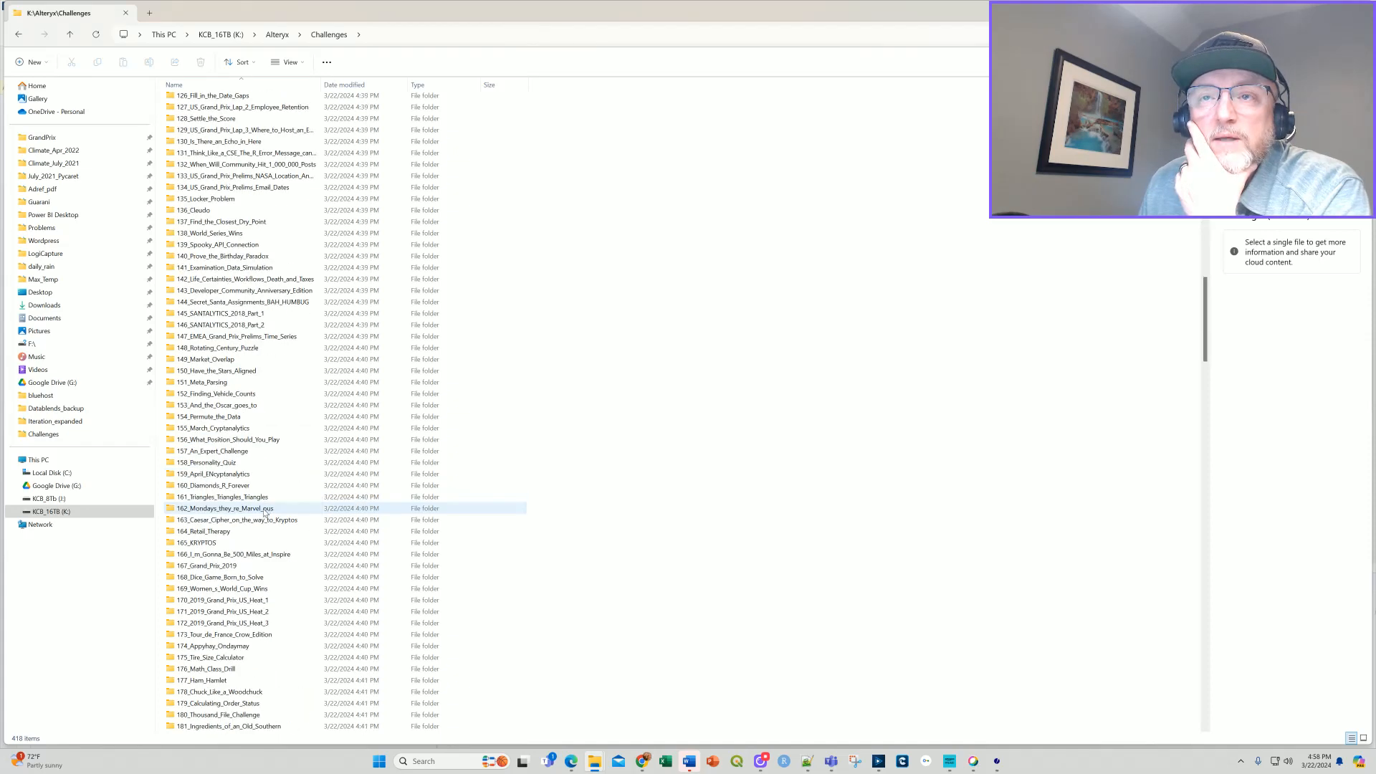
{"action": "scroll", "coordinate": [264, 512], "scroll_direction": "down", "scroll_amount": 20}
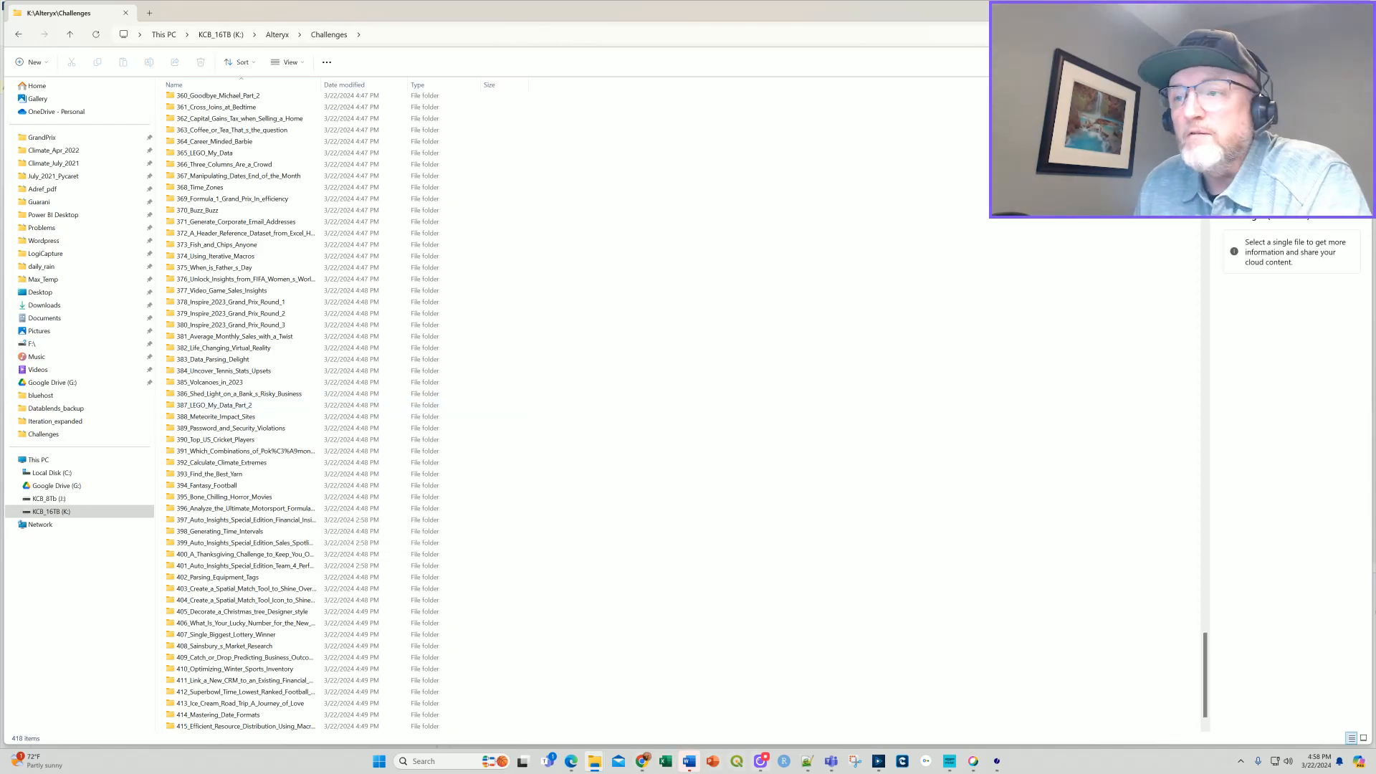
Switch back to Alteryx Designer and enable the Step 2 container that develops the list of downloadable content.
{"action": "left_click", "coordinate": [879, 761]}
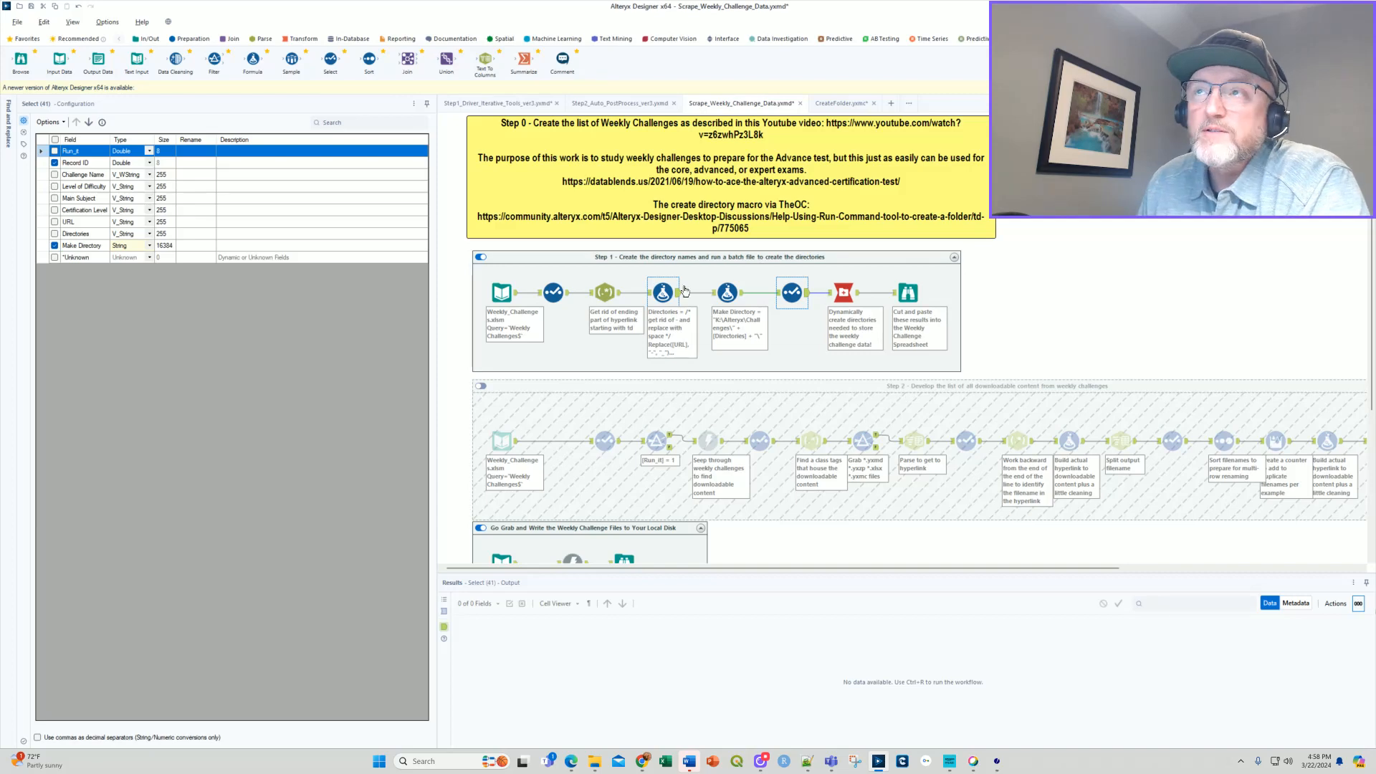
{"action": "mouse_move", "coordinate": [729, 300]}
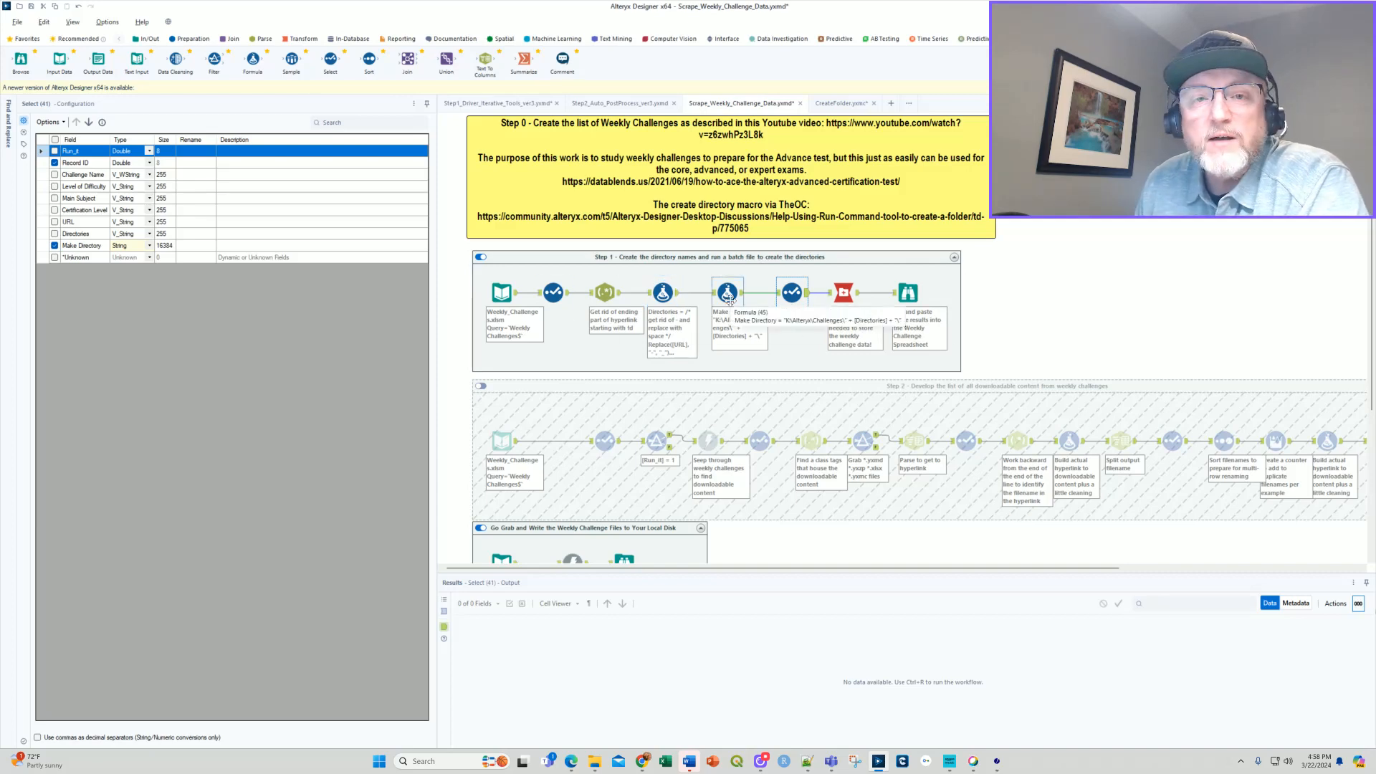
{"action": "mouse_move", "coordinate": [851, 306]}
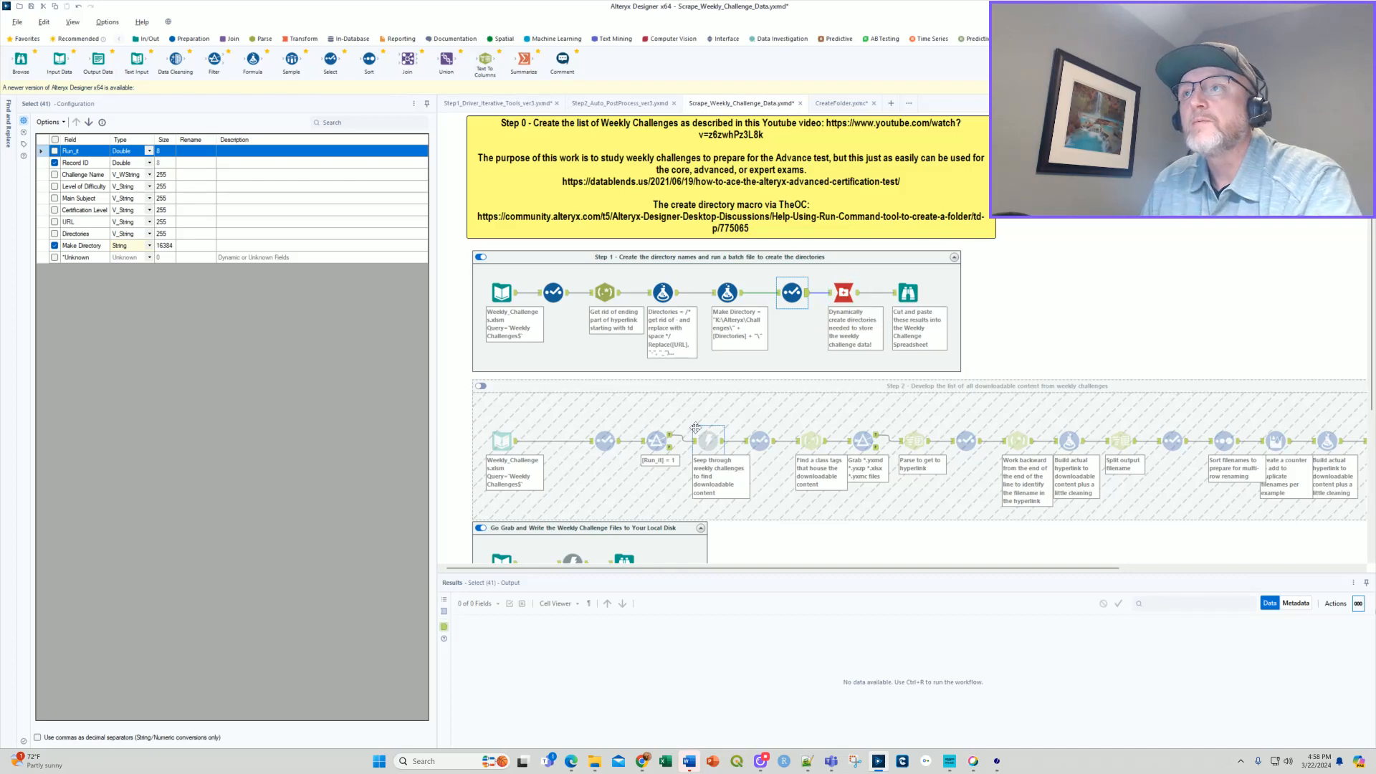
{"action": "left_click", "coordinate": [502, 389]}
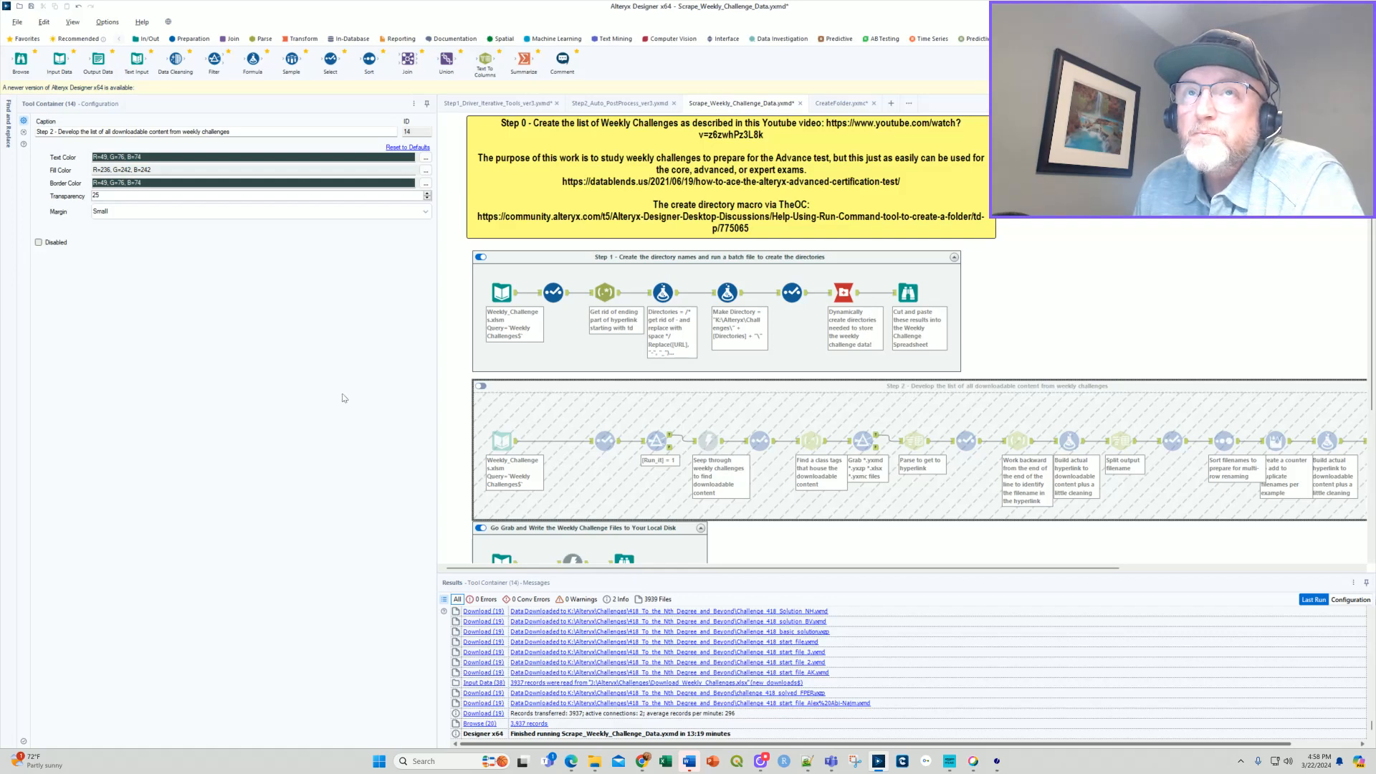
{"action": "left_click", "coordinate": [1043, 310]}
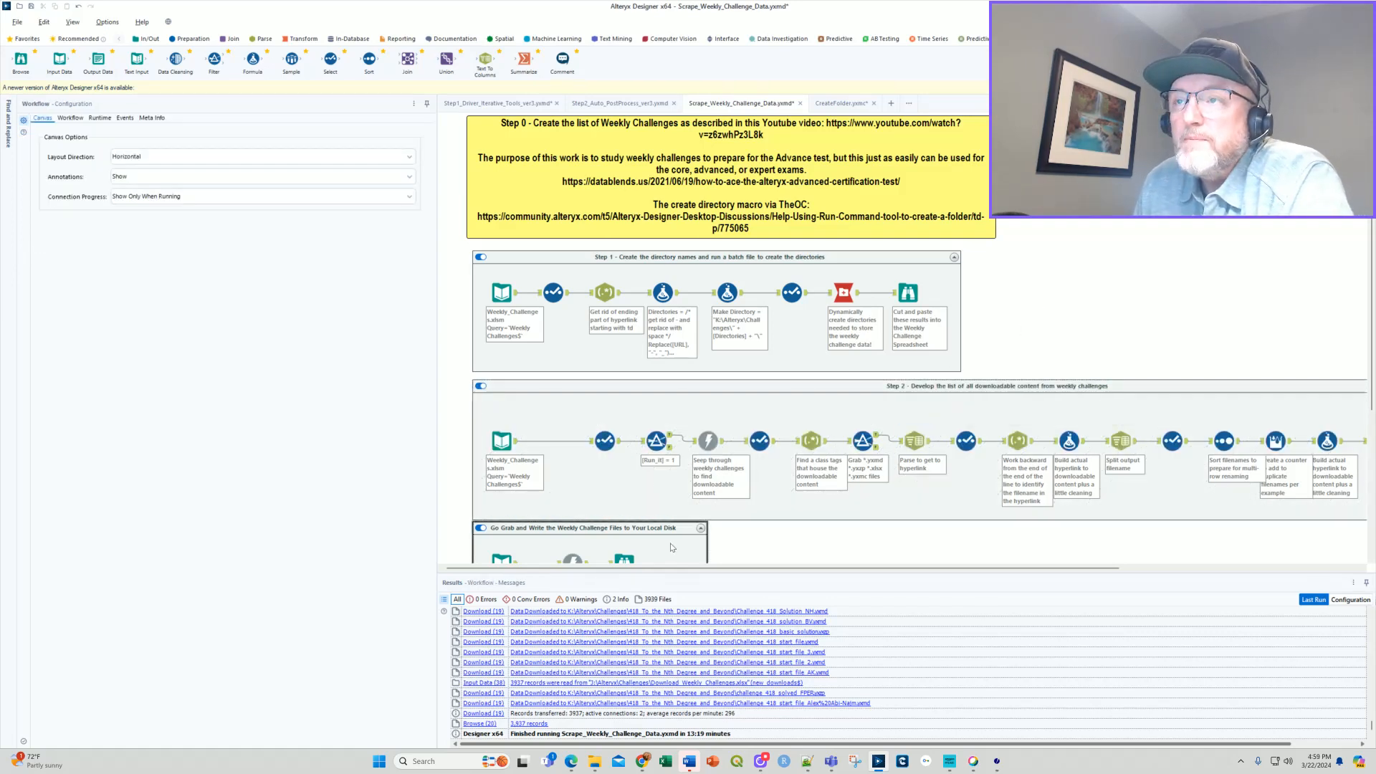
Inspect the Step 2 input's certification level and URL fields, the file-type filter expression, and the Download_Weekly_Challenges.xlsx output configuration.
{"action": "mouse_move", "coordinate": [684, 573]}
{"action": "left_mouse_down"}
{"action": "mouse_move", "coordinate": [720, 571]}
{"action": "mouse_move", "coordinate": [693, 573]}
{"action": "left_mouse_up"}
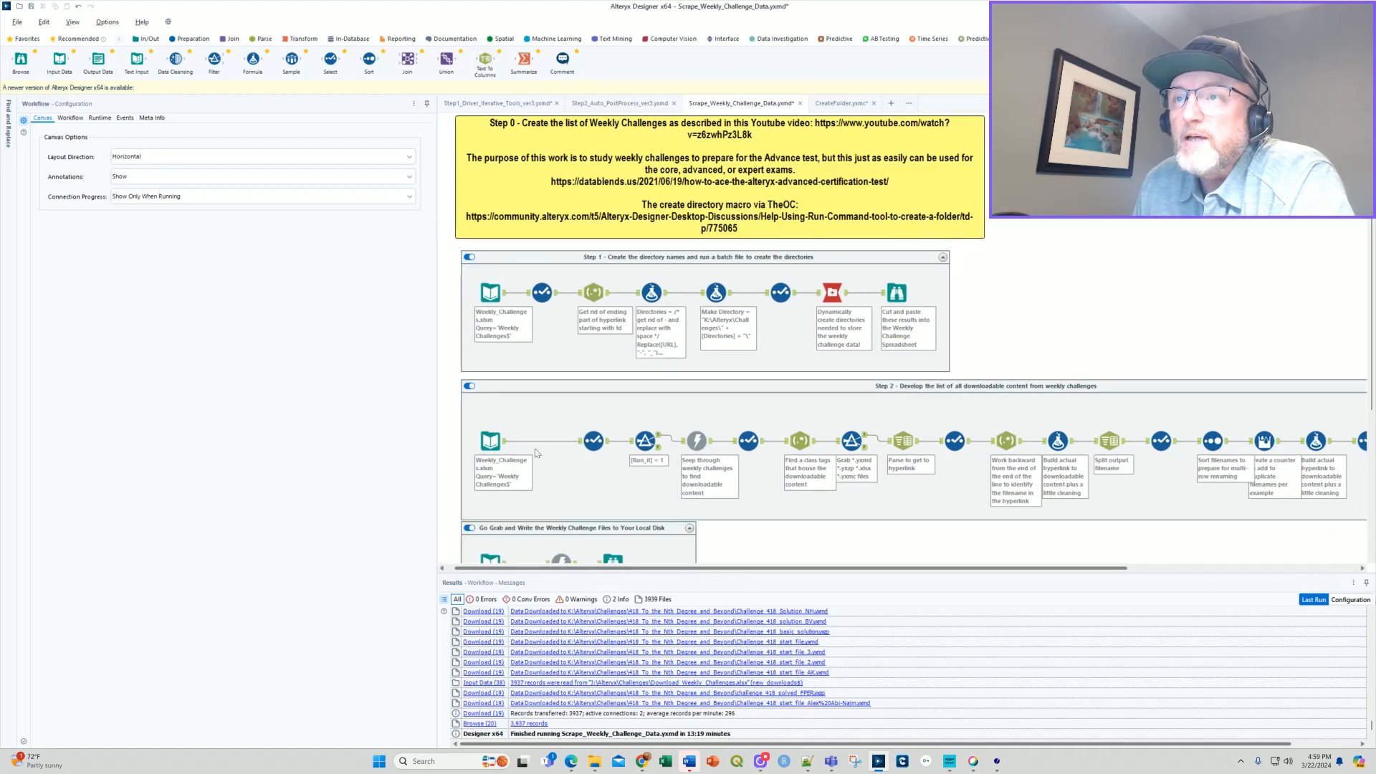
{"action": "left_click", "coordinate": [488, 440]}
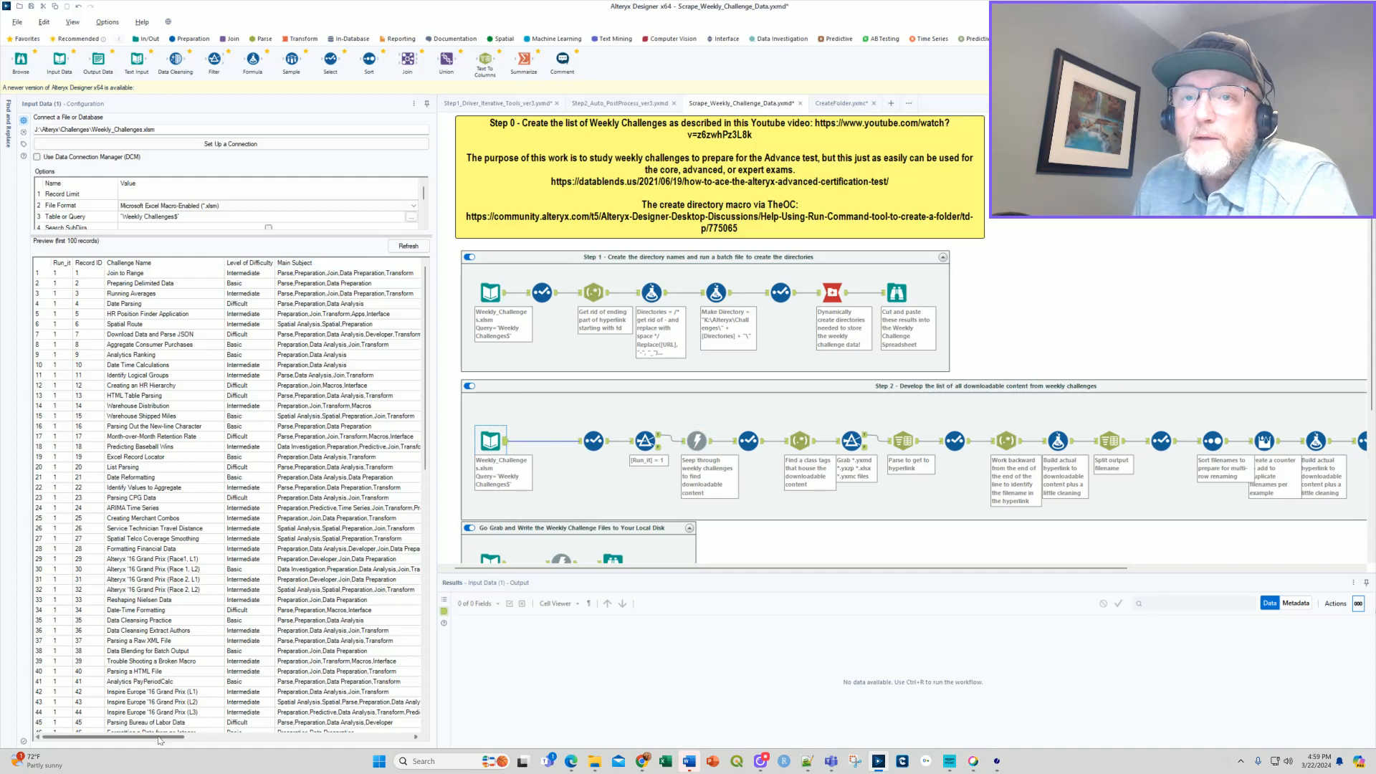
{"action": "left_click_drag", "start_coordinate": [162, 739], "coordinate": [332, 740]}
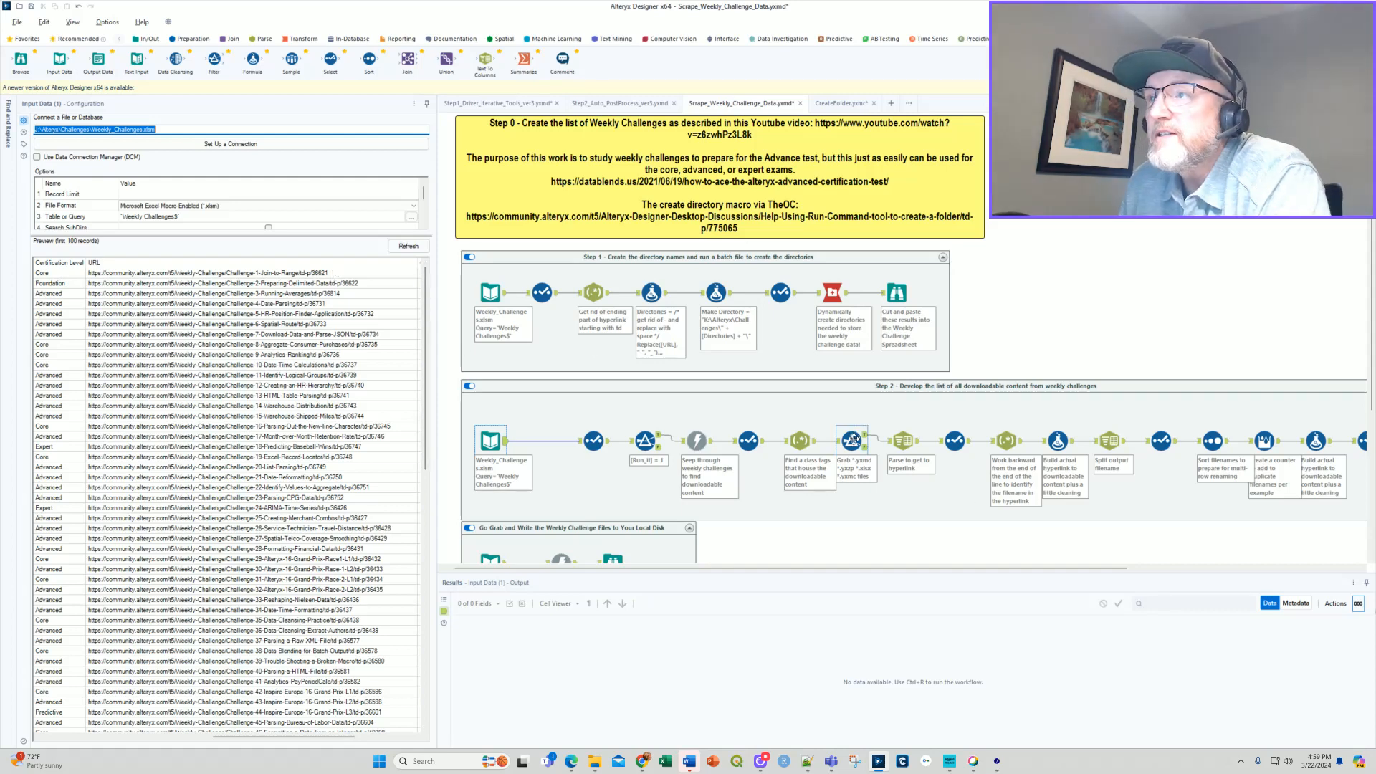
{"action": "left_click", "coordinate": [854, 440]}
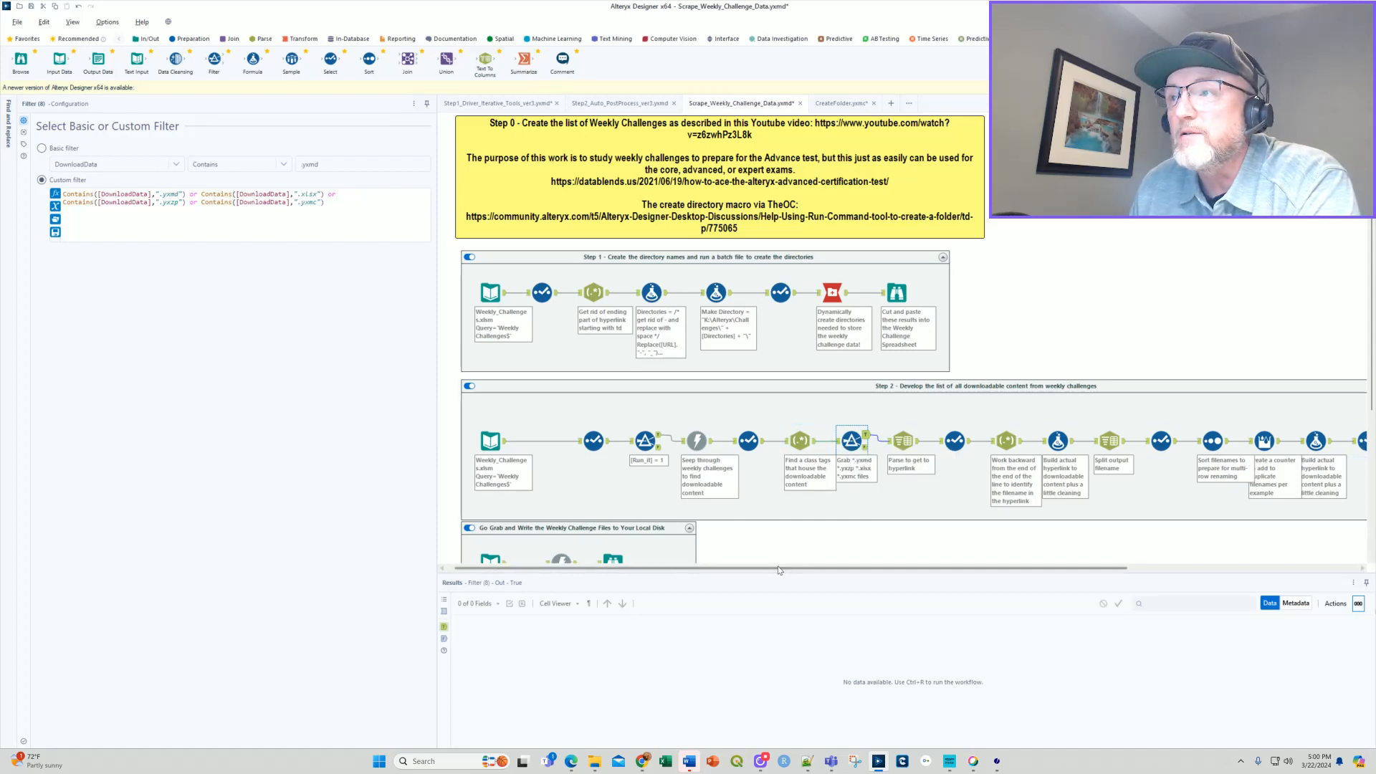
{"action": "left_click_drag", "start_coordinate": [777, 568], "coordinate": [1008, 566]}
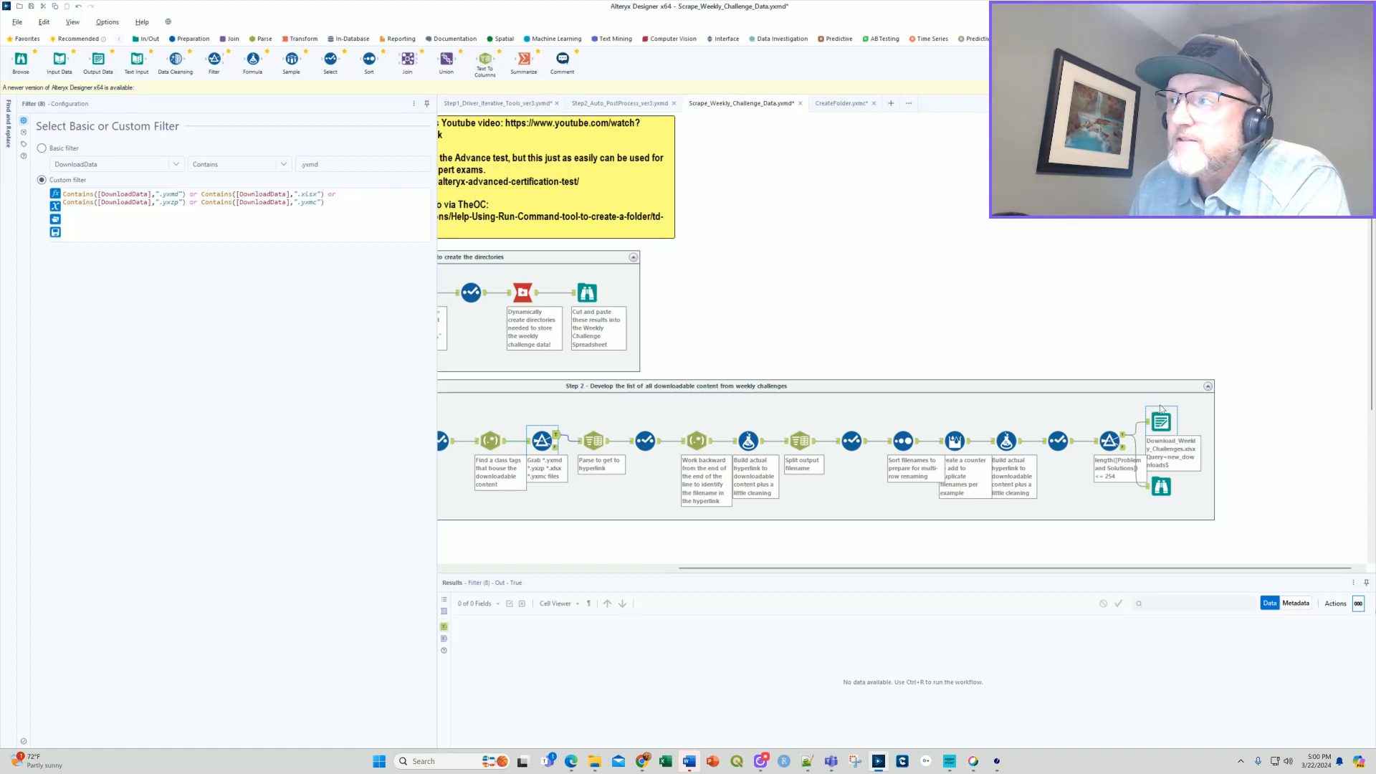
{"action": "left_click", "coordinate": [1161, 424]}
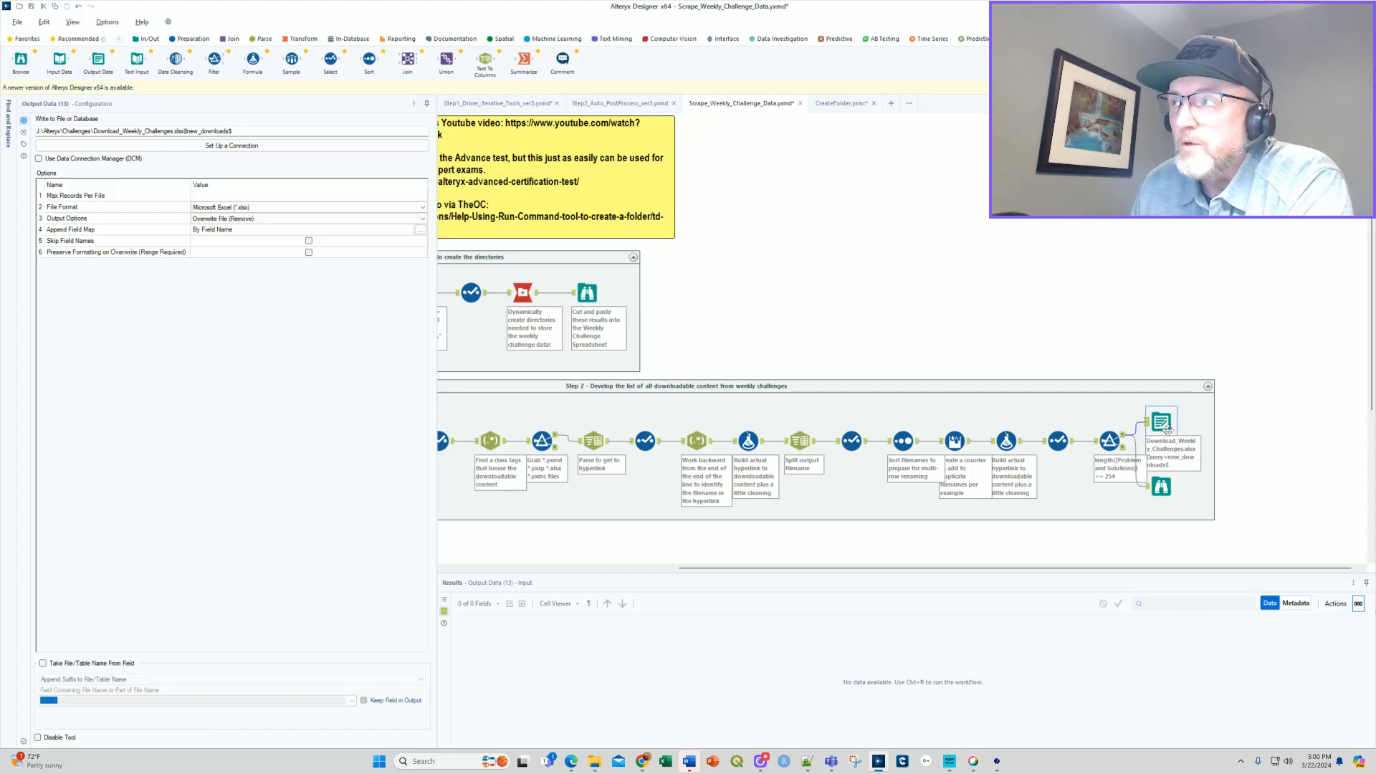
Switch to Excel and open Download_Weekly_Challenges.xlsx from J:\Alteryx\Challenges.
{"action": "left_click", "coordinate": [666, 761]}
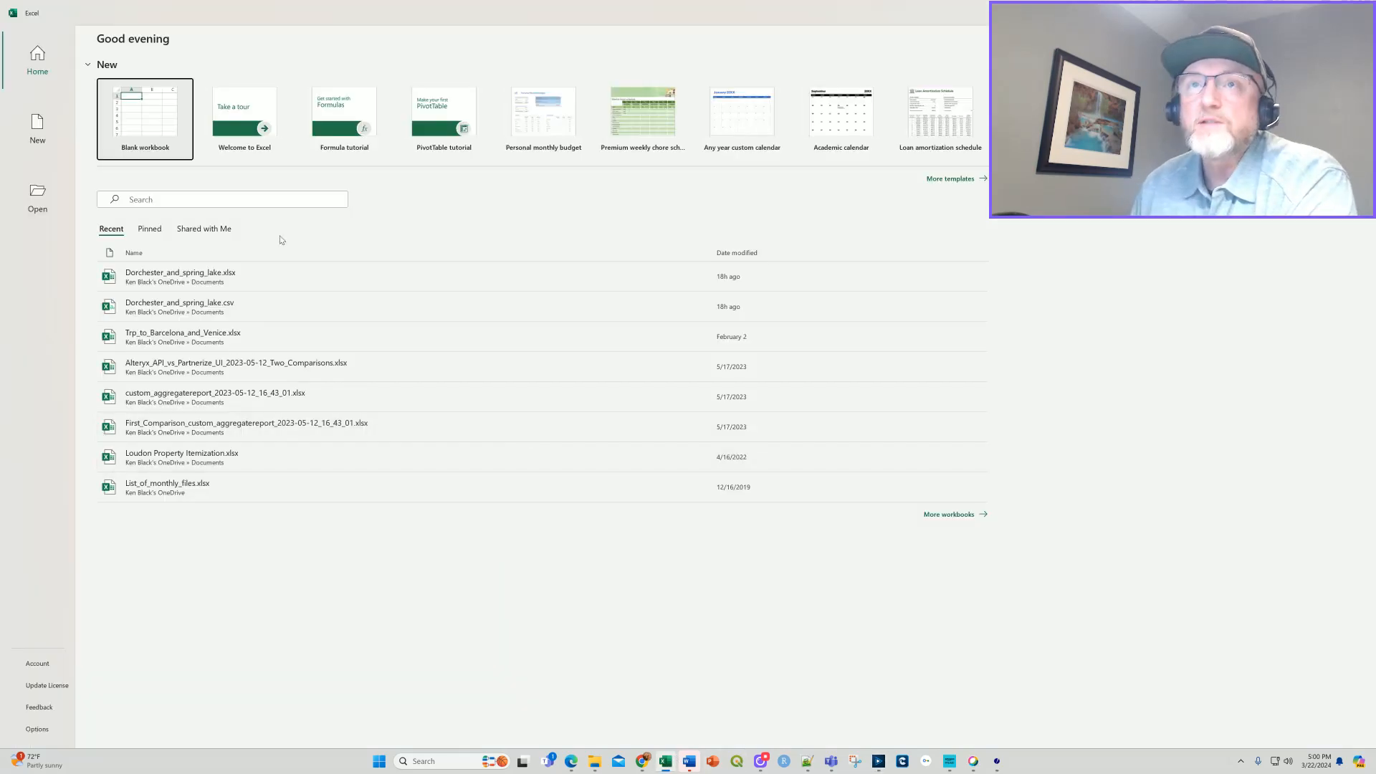
{"action": "left_click", "coordinate": [40, 190]}
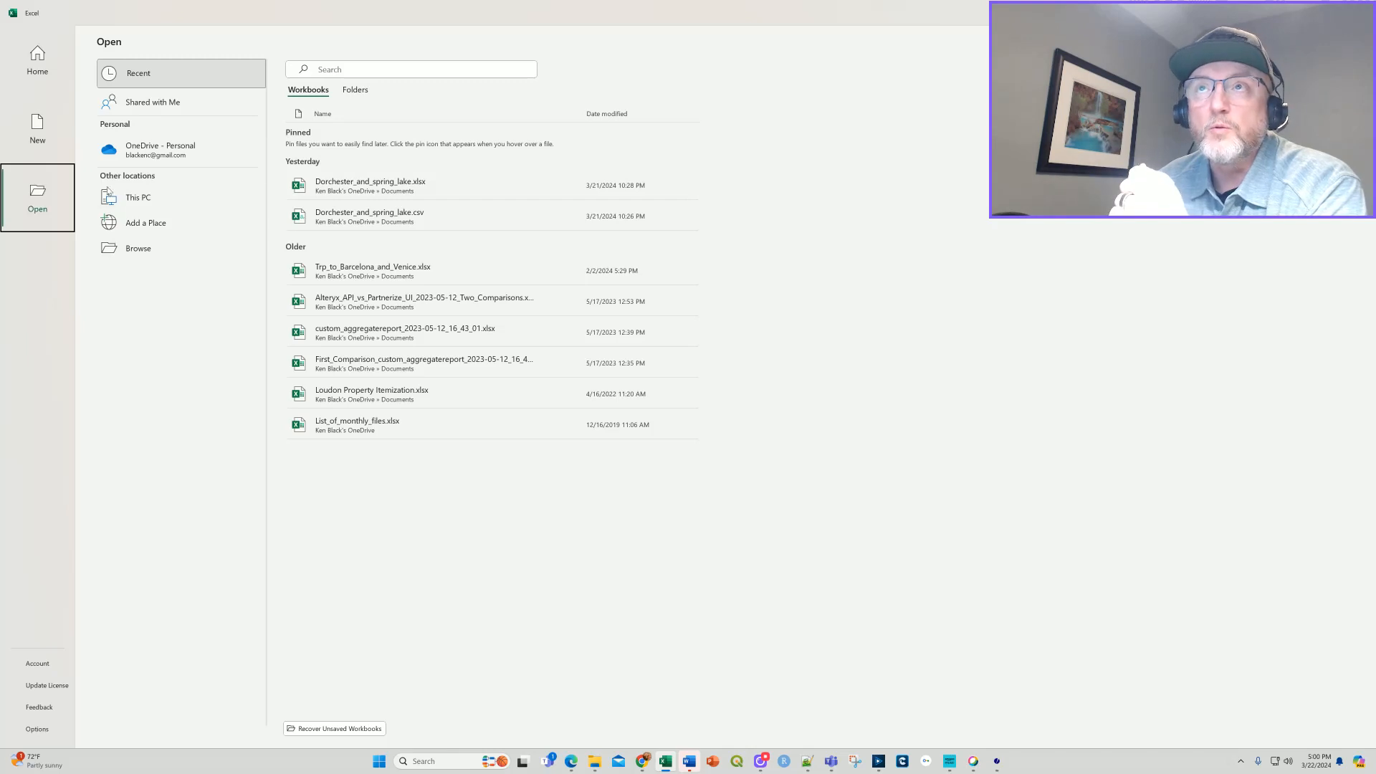
{"action": "left_click", "coordinate": [154, 248]}
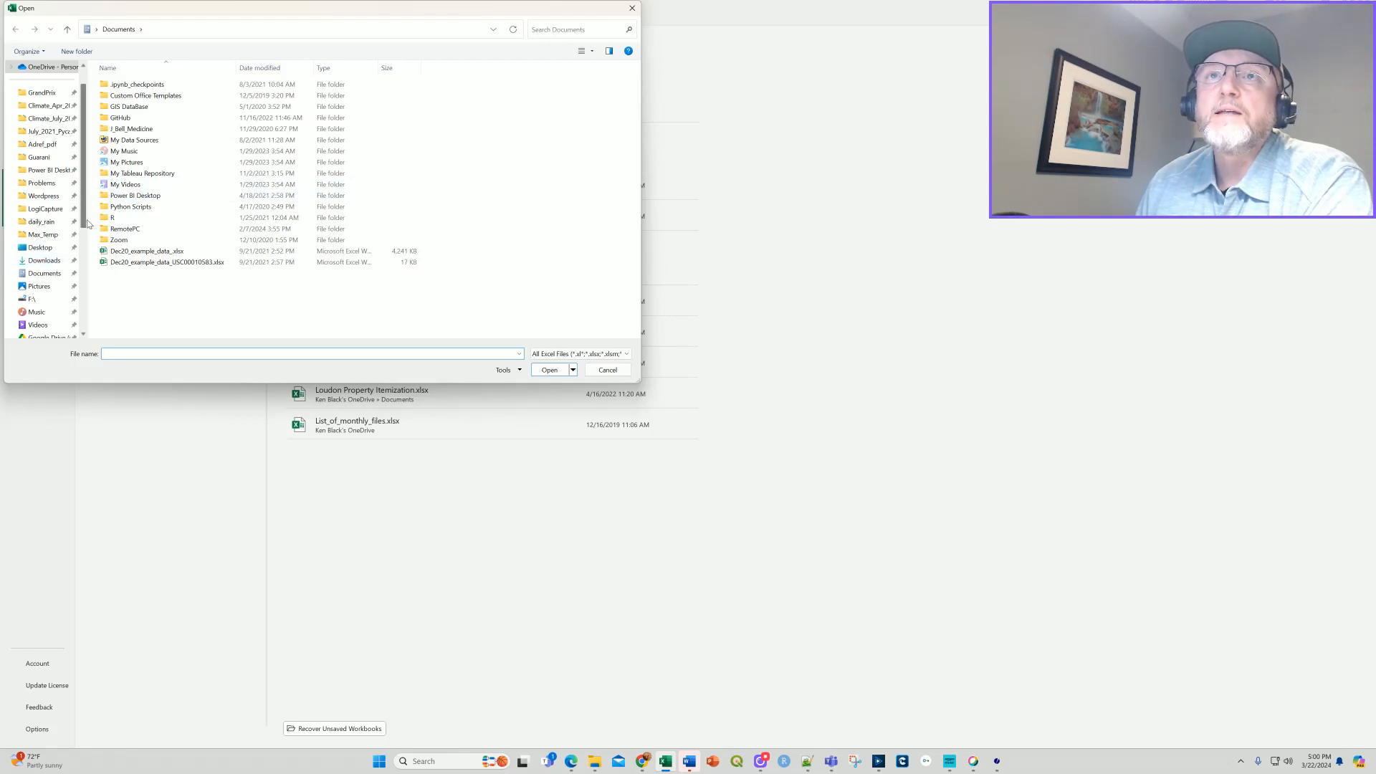
{"action": "left_click_drag", "start_coordinate": [88, 281], "coordinate": [274, 280]}
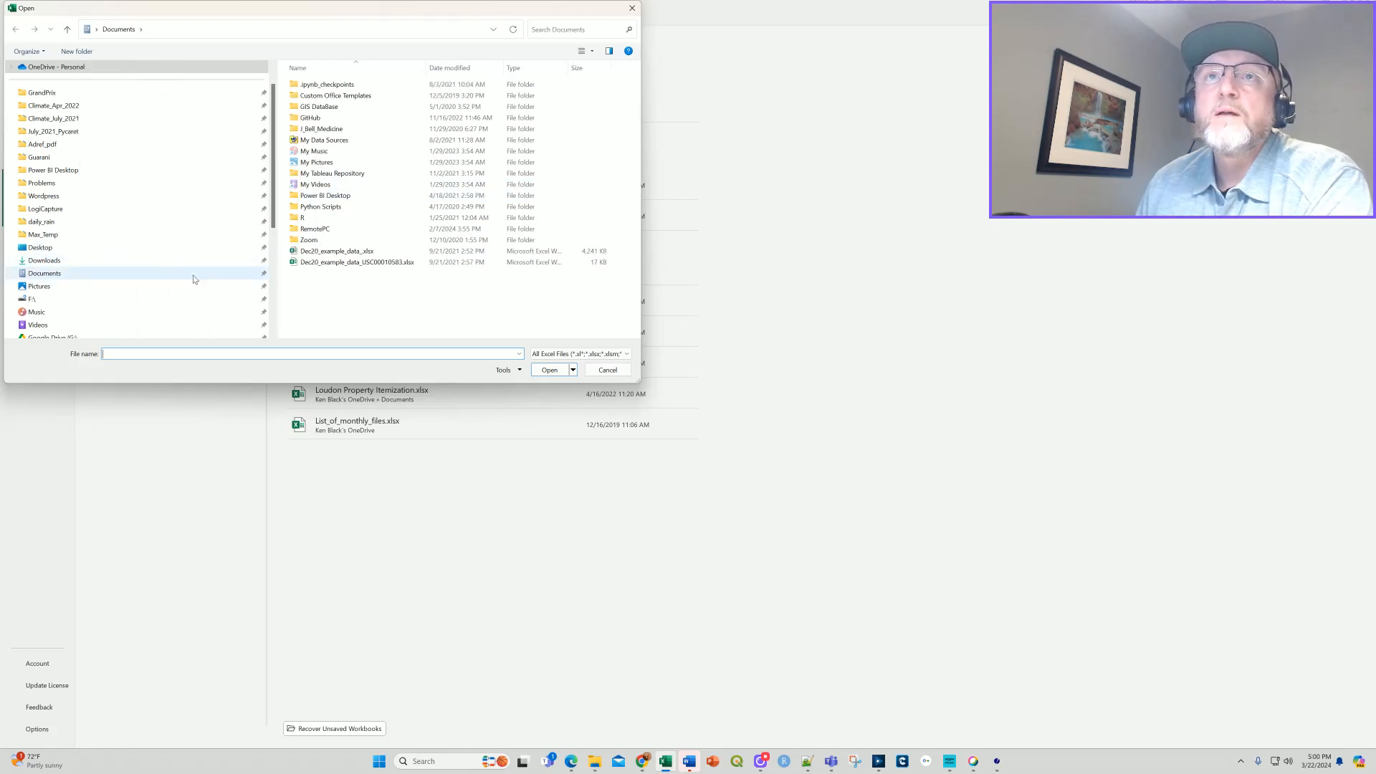
{"action": "scroll", "coordinate": [138, 224], "scroll_direction": "down", "scroll_amount": 5}
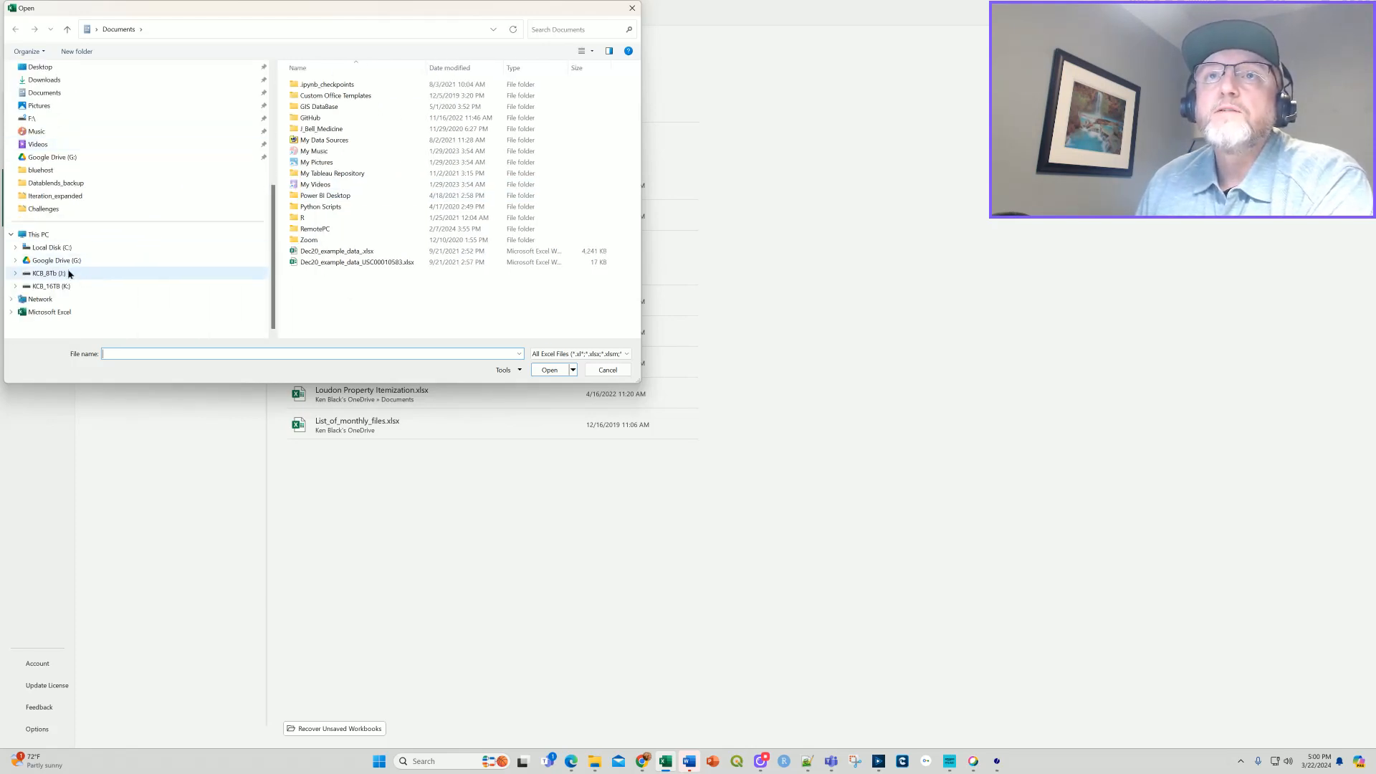
{"action": "left_click", "coordinate": [70, 274]}
{"action": "double_click", "coordinate": [309, 107]}
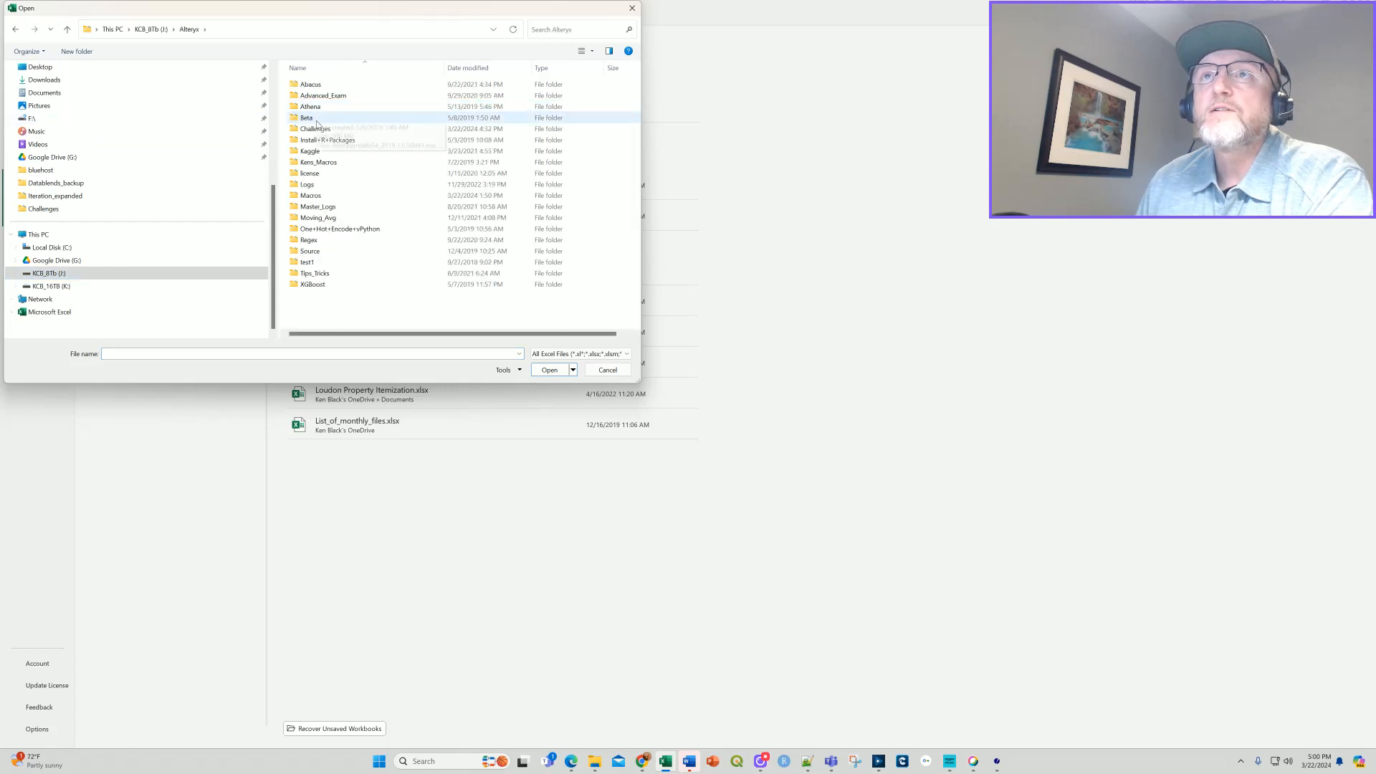
{"action": "double_click", "coordinate": [315, 128]}
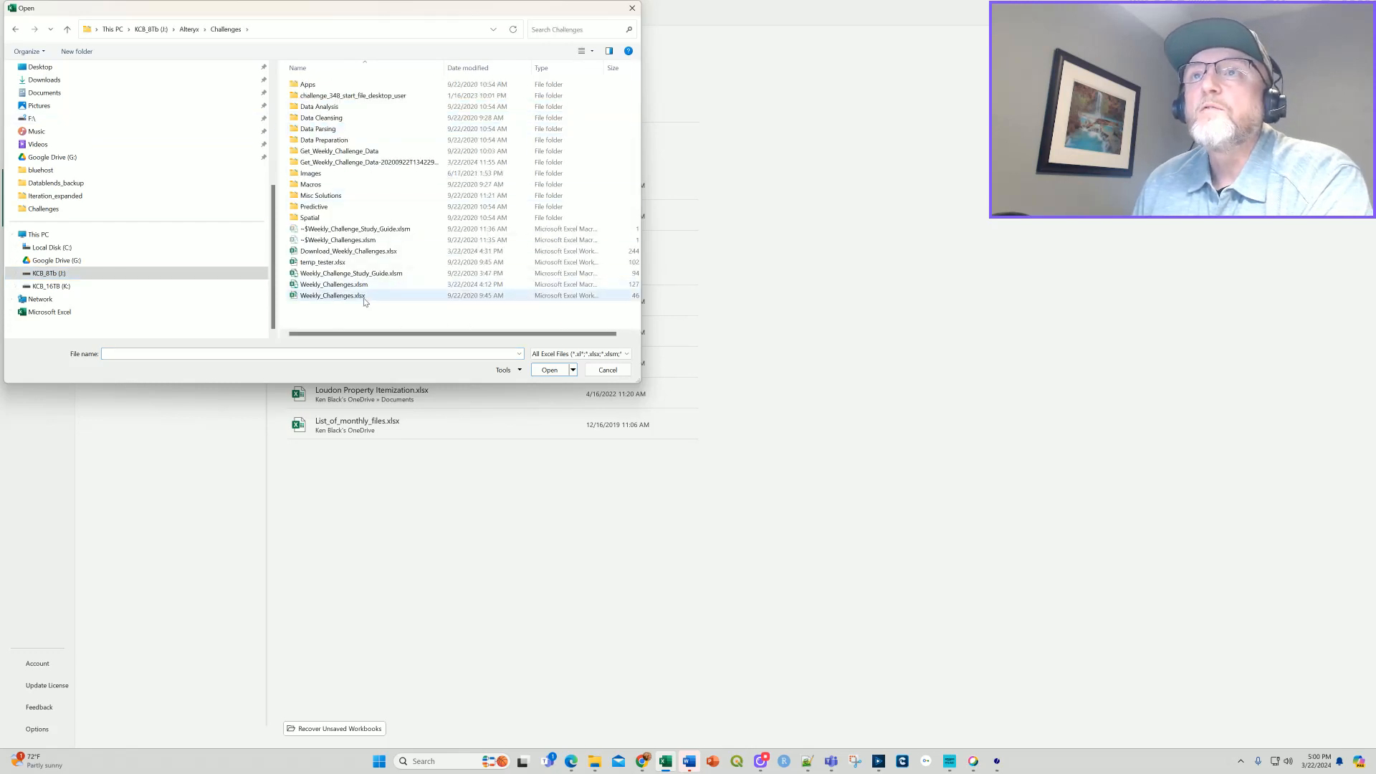
{"action": "double_click", "coordinate": [351, 252]}
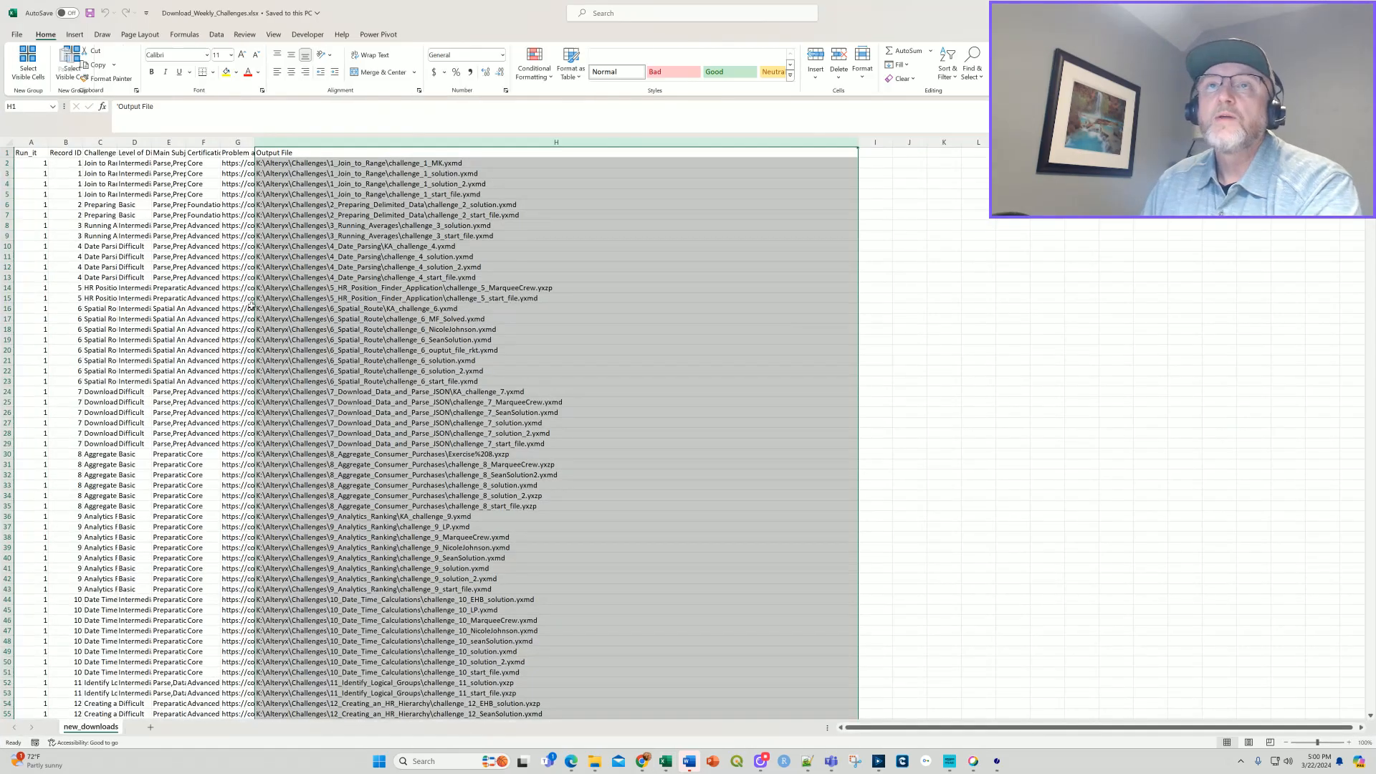
Widen the Record ID column and examine the challenge 1 rows in cells B2:B5 along with their Output File paths.
{"action": "left_click", "coordinate": [77, 163]}
{"action": "left_click_drag", "start_coordinate": [81, 143], "coordinate": [74, 192]}
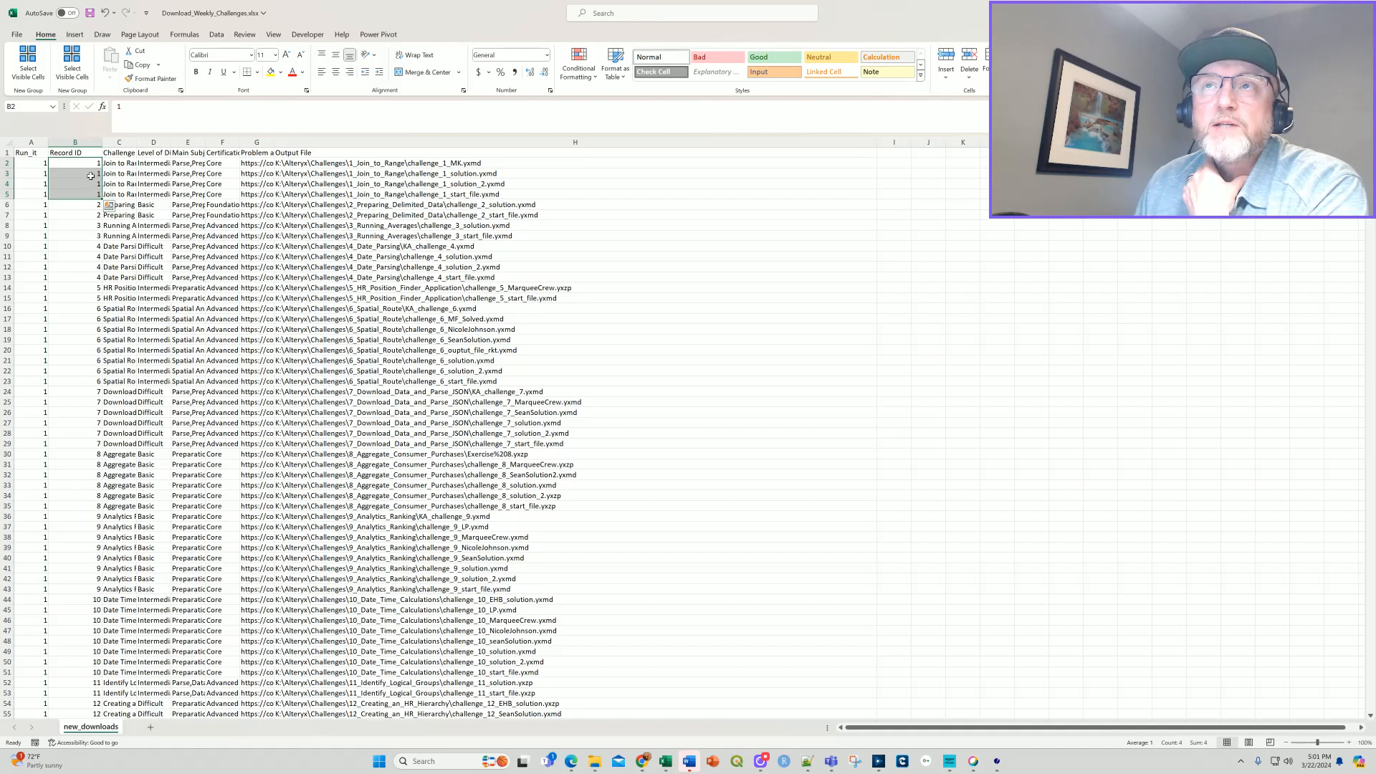
{"action": "left_click", "coordinate": [307, 163]}
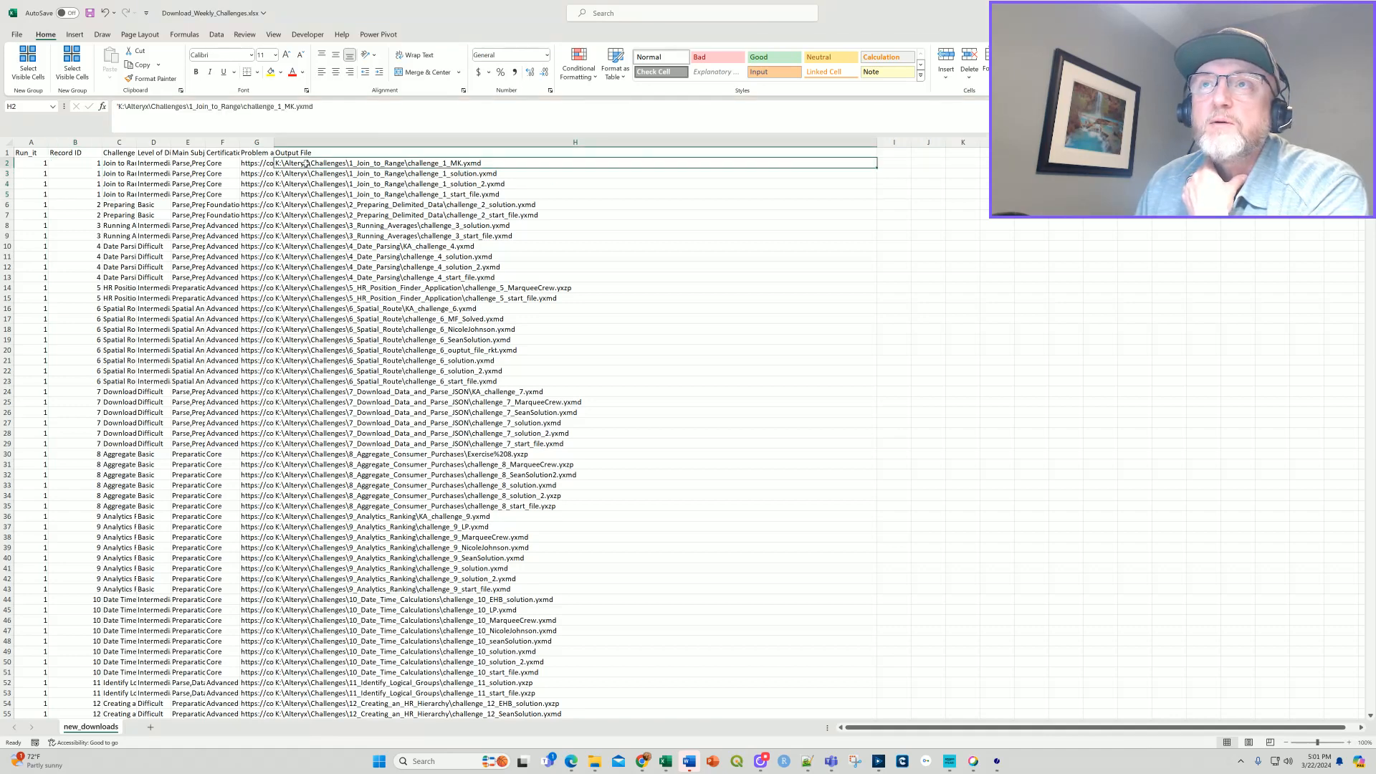
{"action": "left_click", "coordinate": [402, 177]}
{"action": "left_click", "coordinate": [393, 182]}
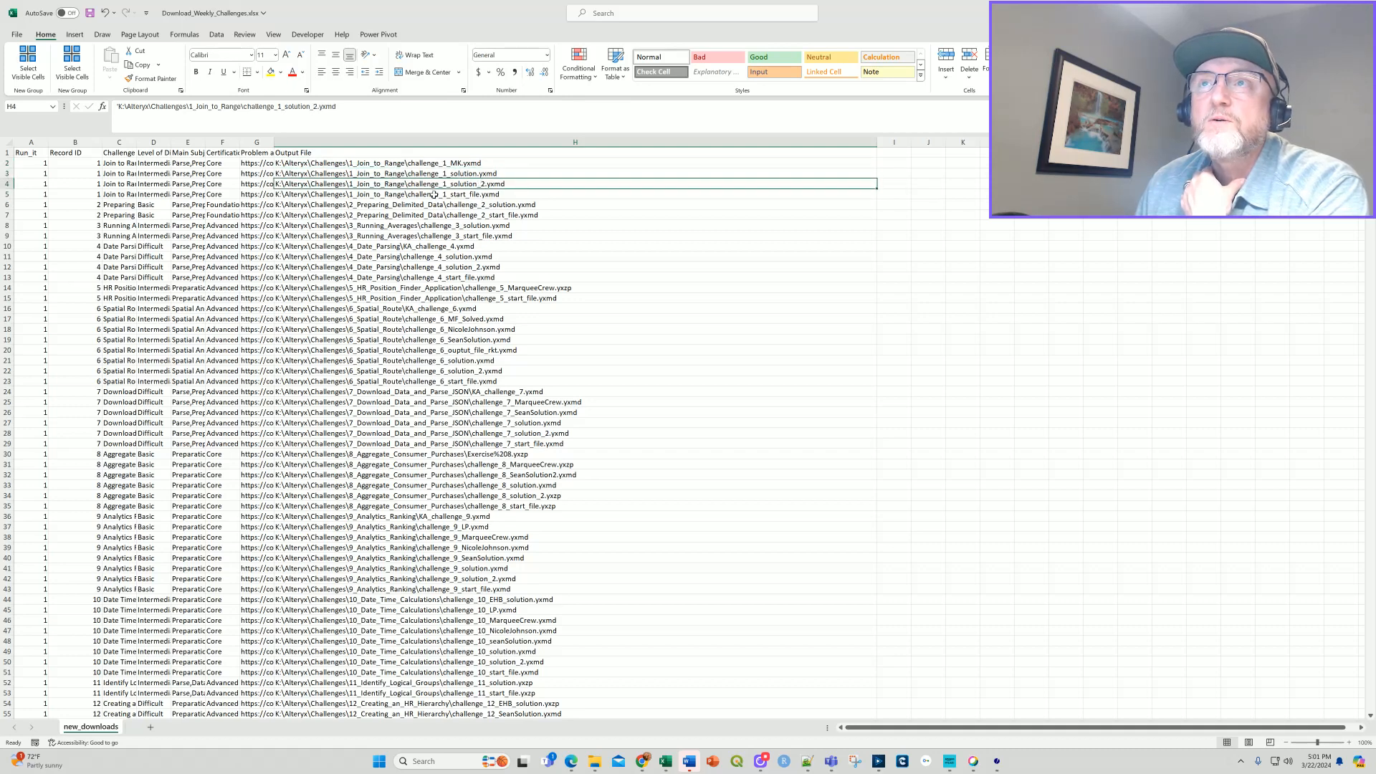
Examine the challenge 1 start file entry, the challenge 6 rows 16 to 23 and the rest of the new_downloads list.
{"action": "left_click", "coordinate": [403, 195]}
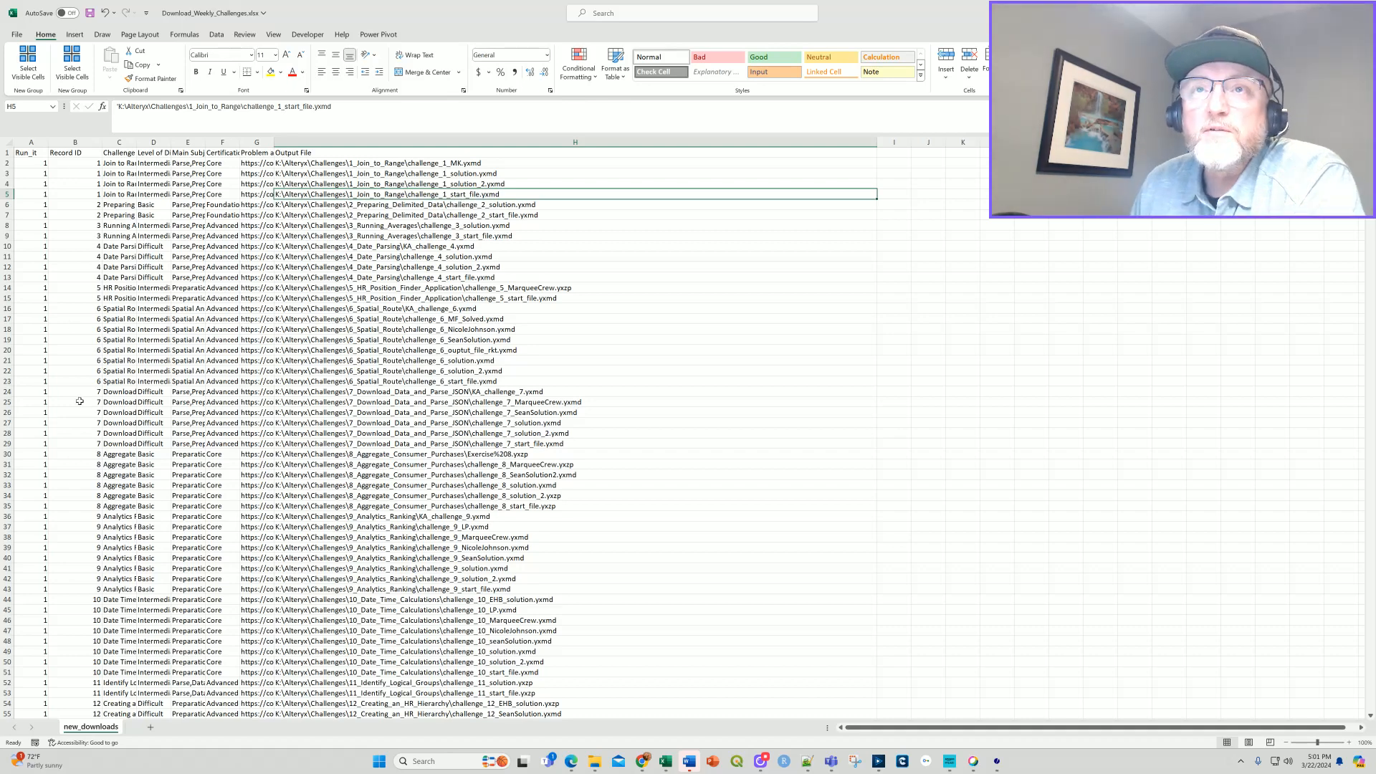
{"action": "left_click_drag", "start_coordinate": [7, 309], "coordinate": [8, 383]}
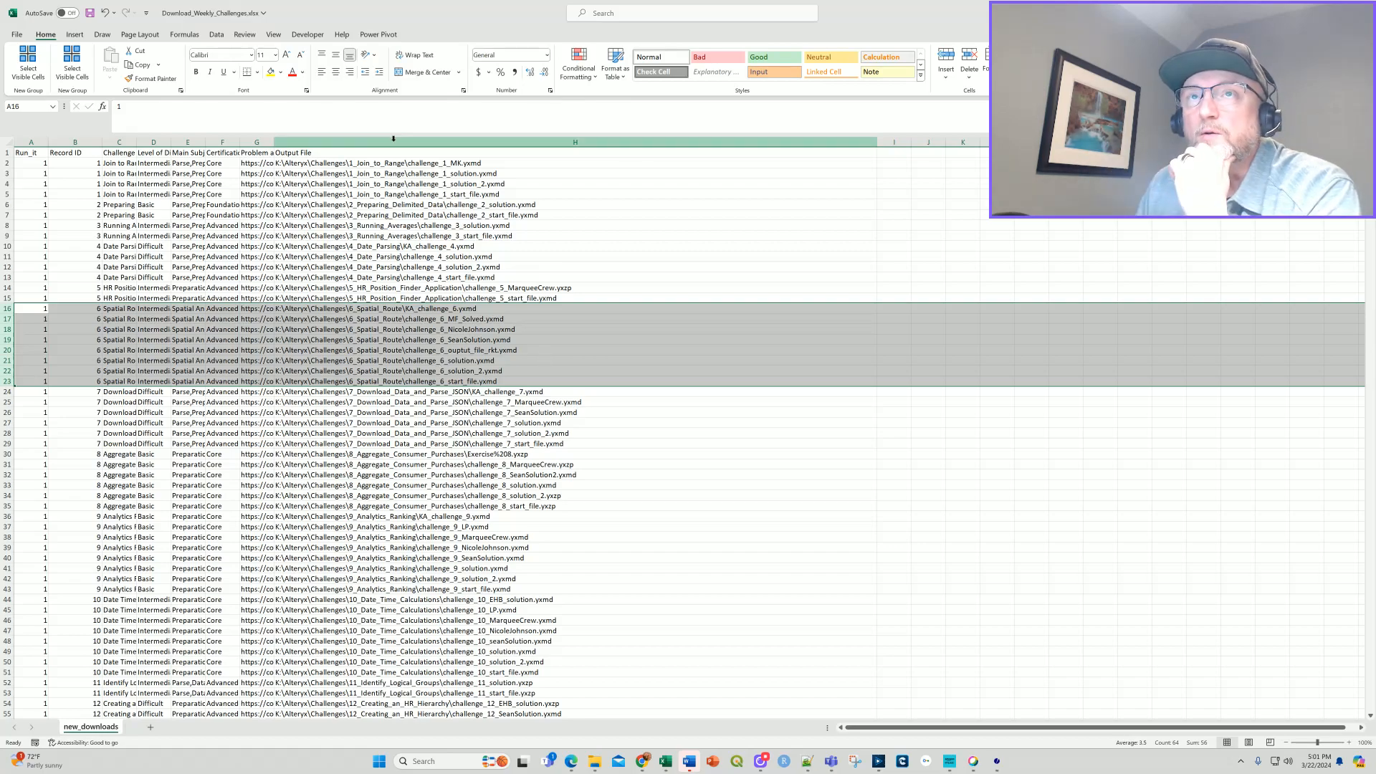
{"action": "scroll", "coordinate": [179, 504], "scroll_direction": "down", "scroll_amount": 2}
{"action": "scroll", "coordinate": [185, 518], "scroll_direction": "down", "scroll_amount": 20}
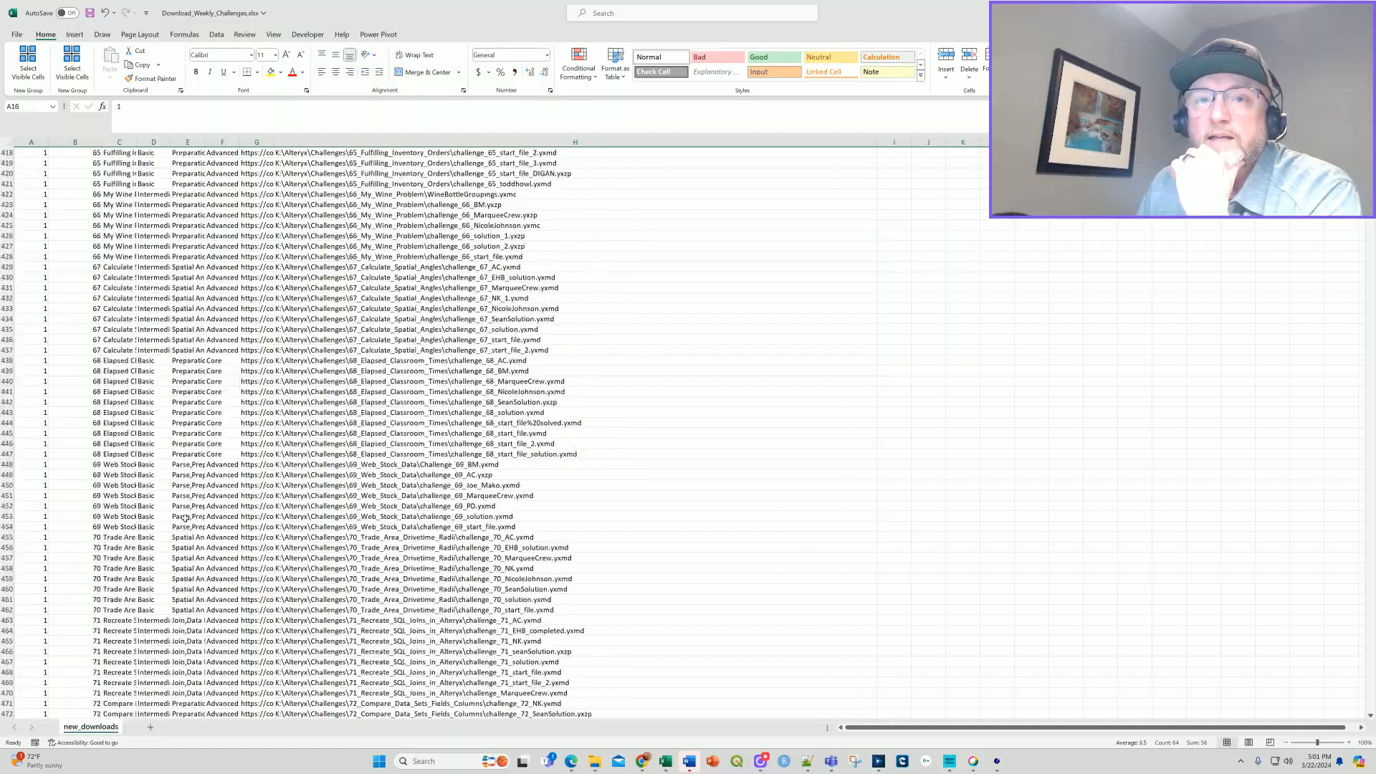
{"action": "scroll", "coordinate": [217, 527], "scroll_direction": "down", "scroll_amount": 20}
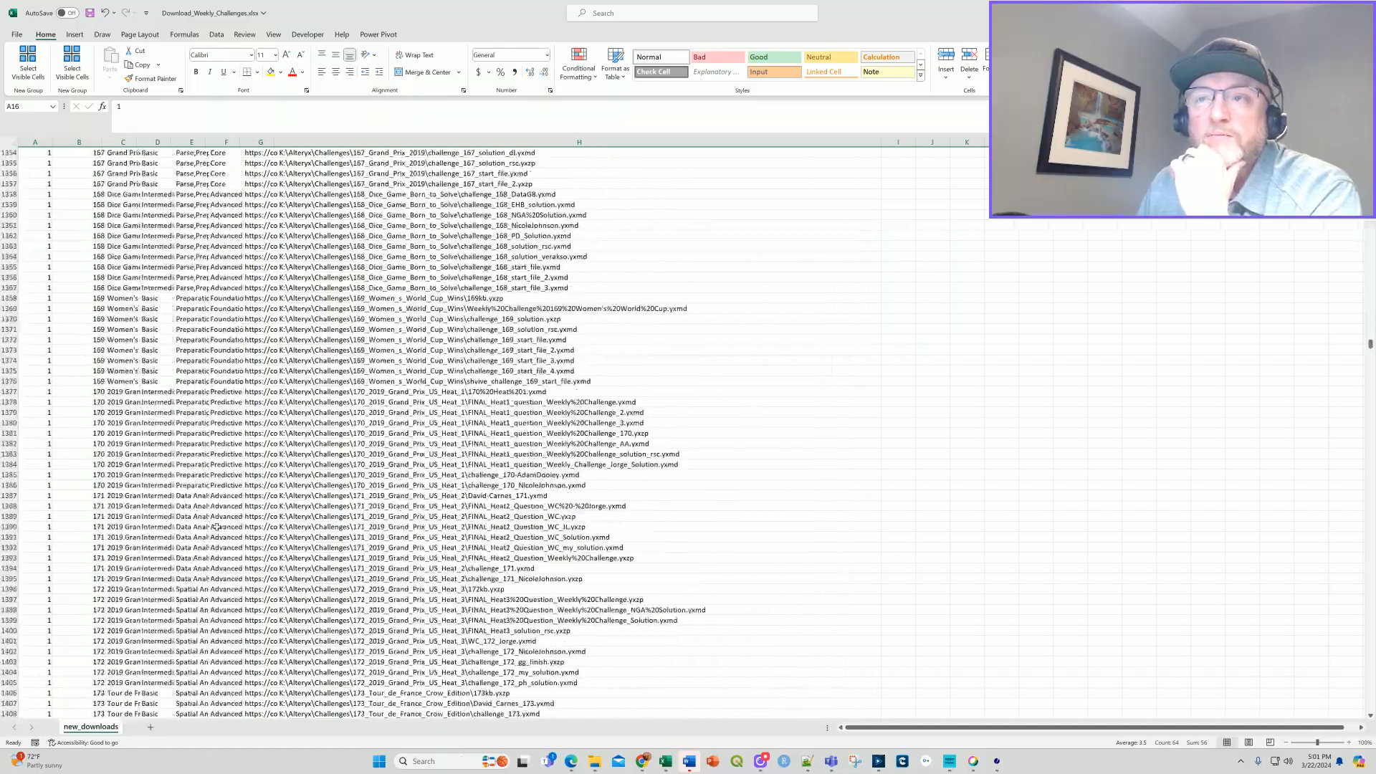
{"action": "scroll", "coordinate": [225, 526], "scroll_direction": "down", "scroll_amount": 20}
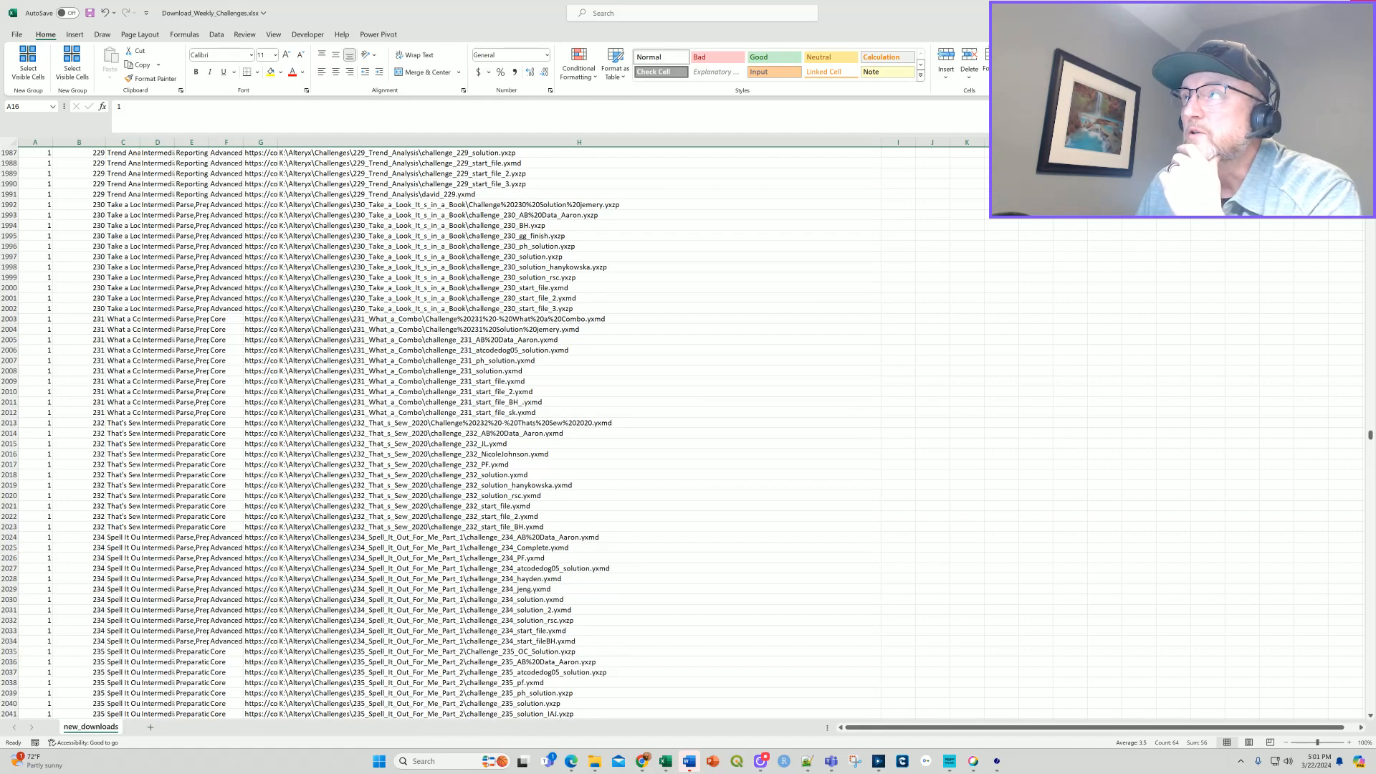
Switch back to Alteryx Designer and inspect the input and Download tool settings in the "Go Grab and Write the Weekly Challenge Files" container.
{"action": "left_click", "coordinate": [1359, 11]}
{"action": "left_click", "coordinate": [728, 458]}
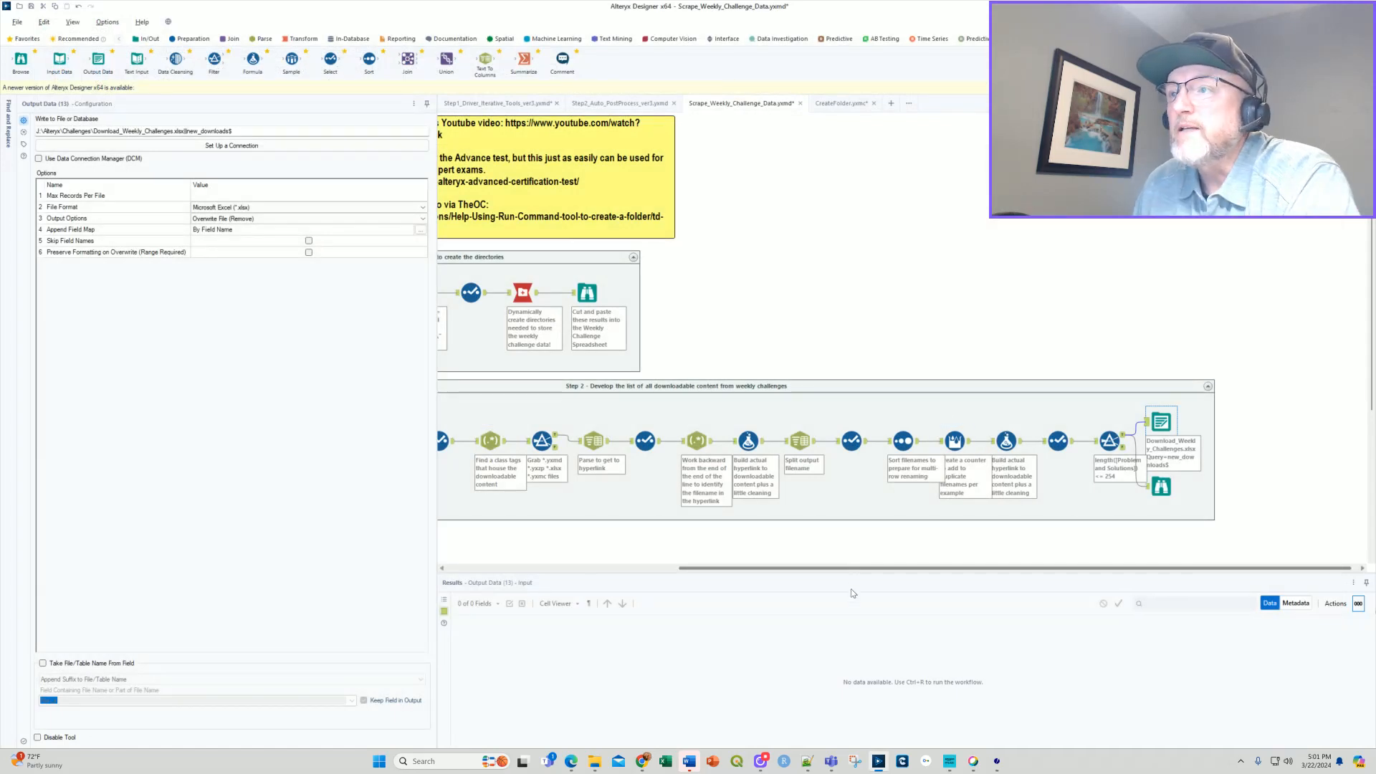
{"action": "left_click_drag", "start_coordinate": [850, 569], "coordinate": [621, 563]}
{"action": "scroll", "coordinate": [703, 459], "scroll_direction": "down", "scroll_amount": 2}
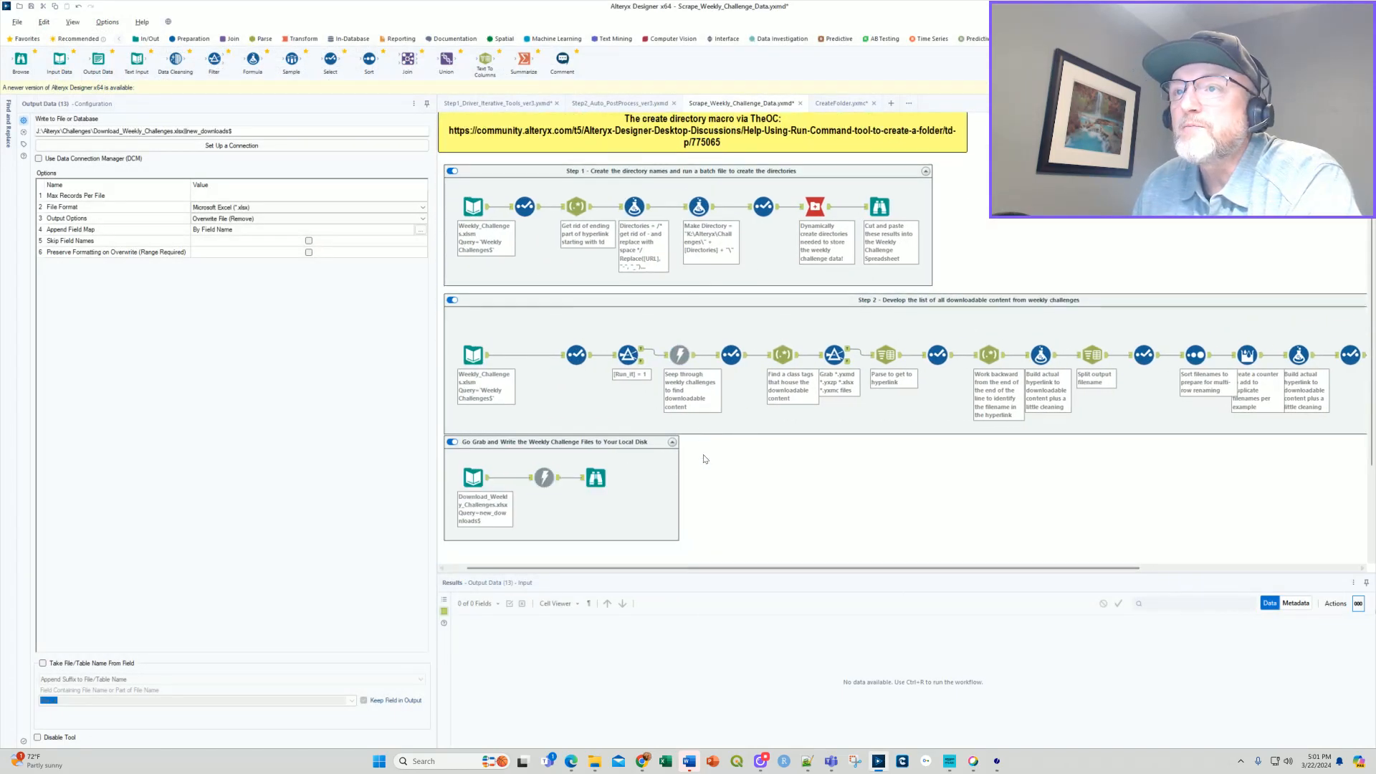
{"action": "left_click", "coordinate": [473, 477]}
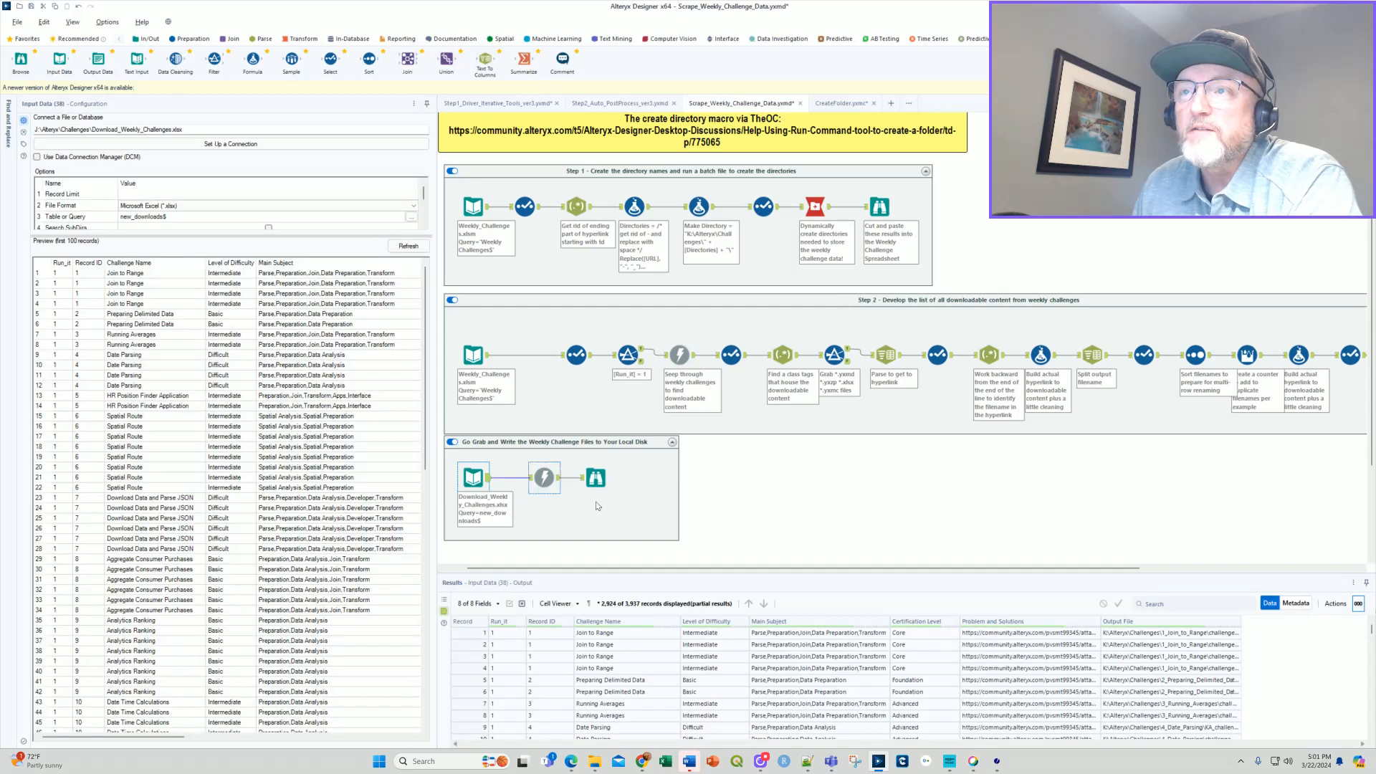
{"action": "left_click", "coordinate": [541, 478]}
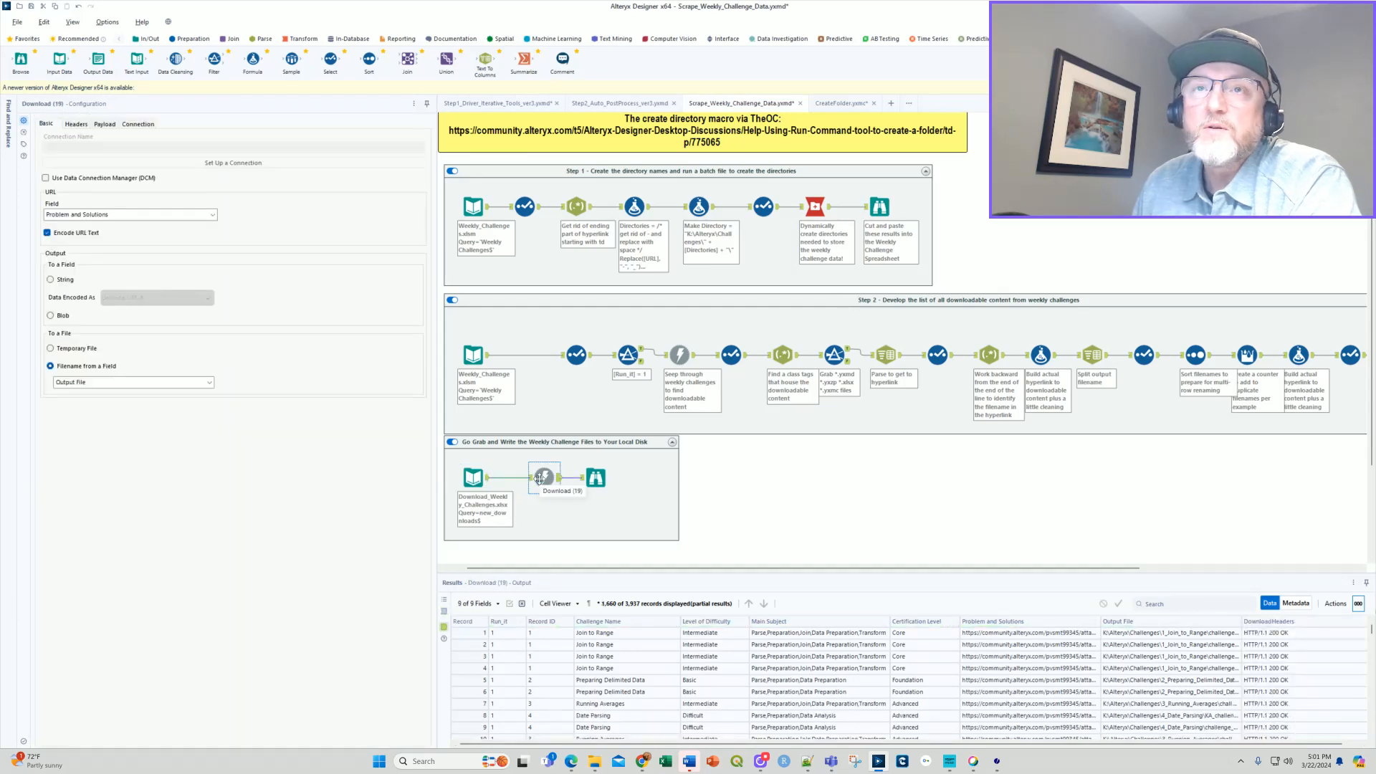
Review the downloaded records in that container's Browse tool and the workflow's last-run messages.
{"action": "left_click", "coordinate": [596, 477]}
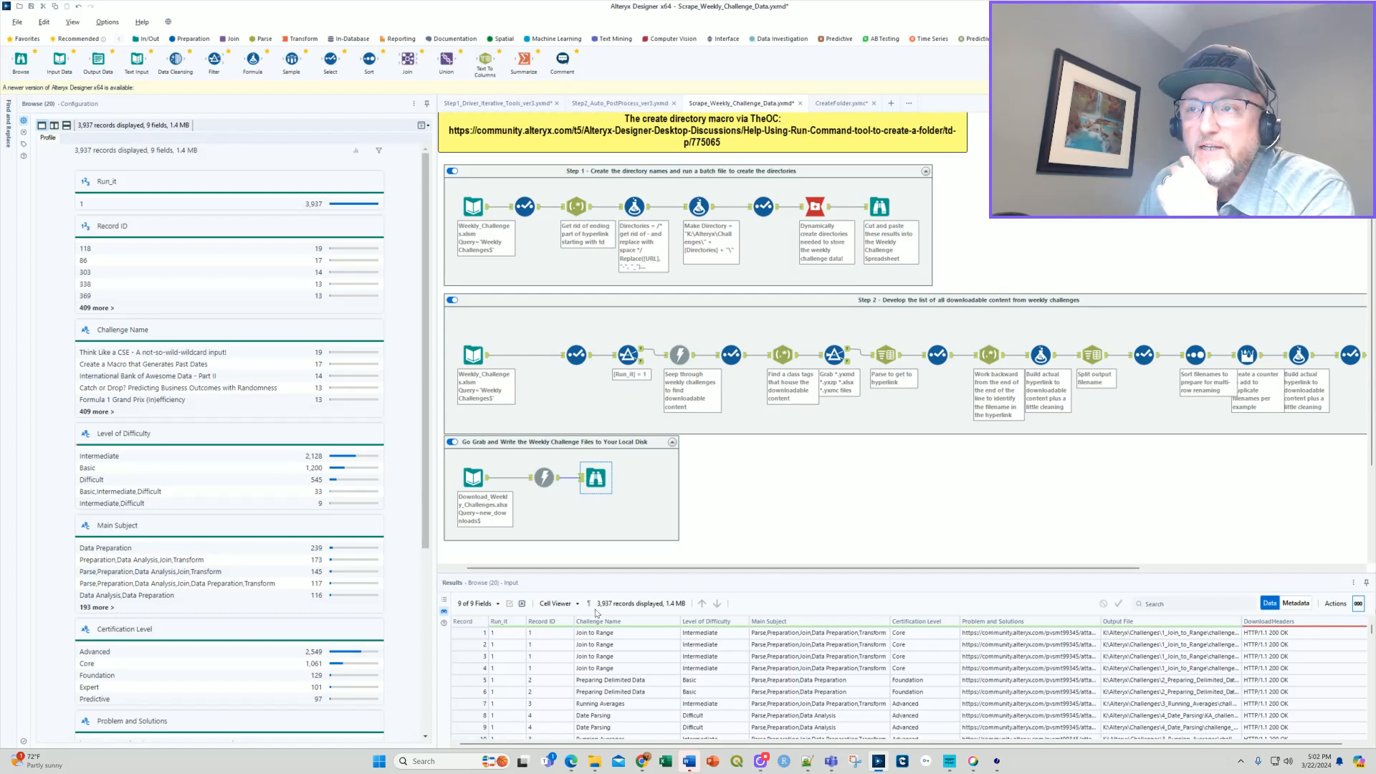
{"action": "scroll", "coordinate": [649, 655], "scroll_direction": "down", "scroll_amount": 5}
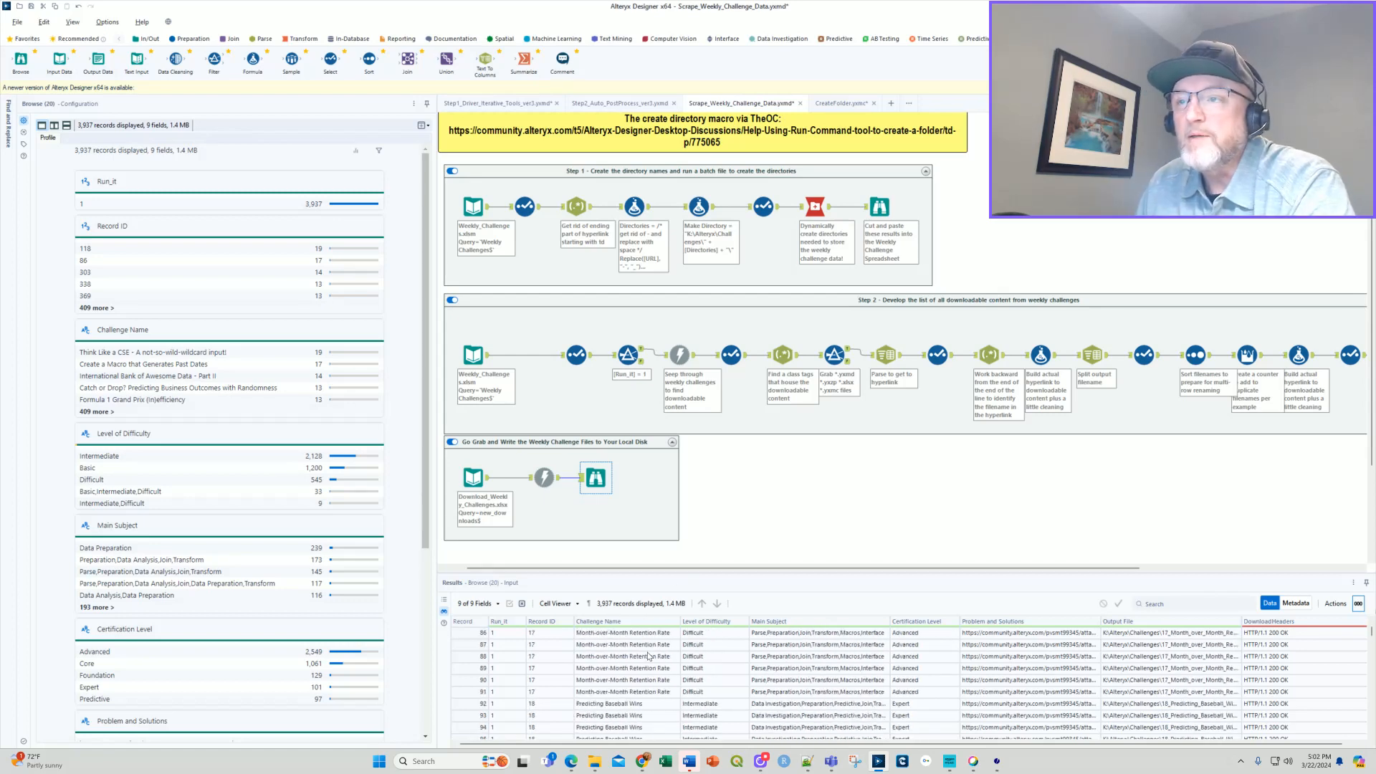
{"action": "left_click", "coordinate": [769, 516]}
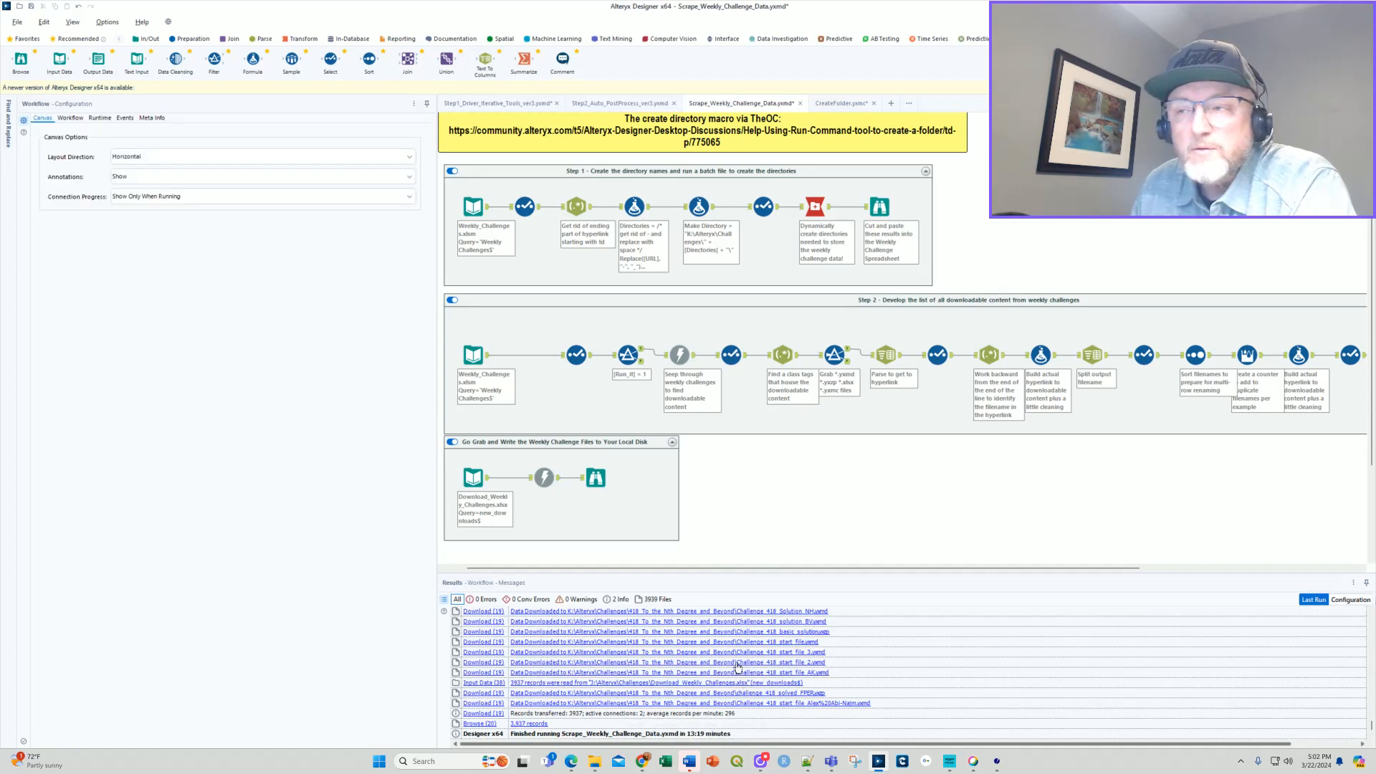
Switch to File Explorer at K:\Alteryx\Challenges and open the 1_Join_to_Range folder.
{"action": "mouse_move", "coordinate": [595, 765]}
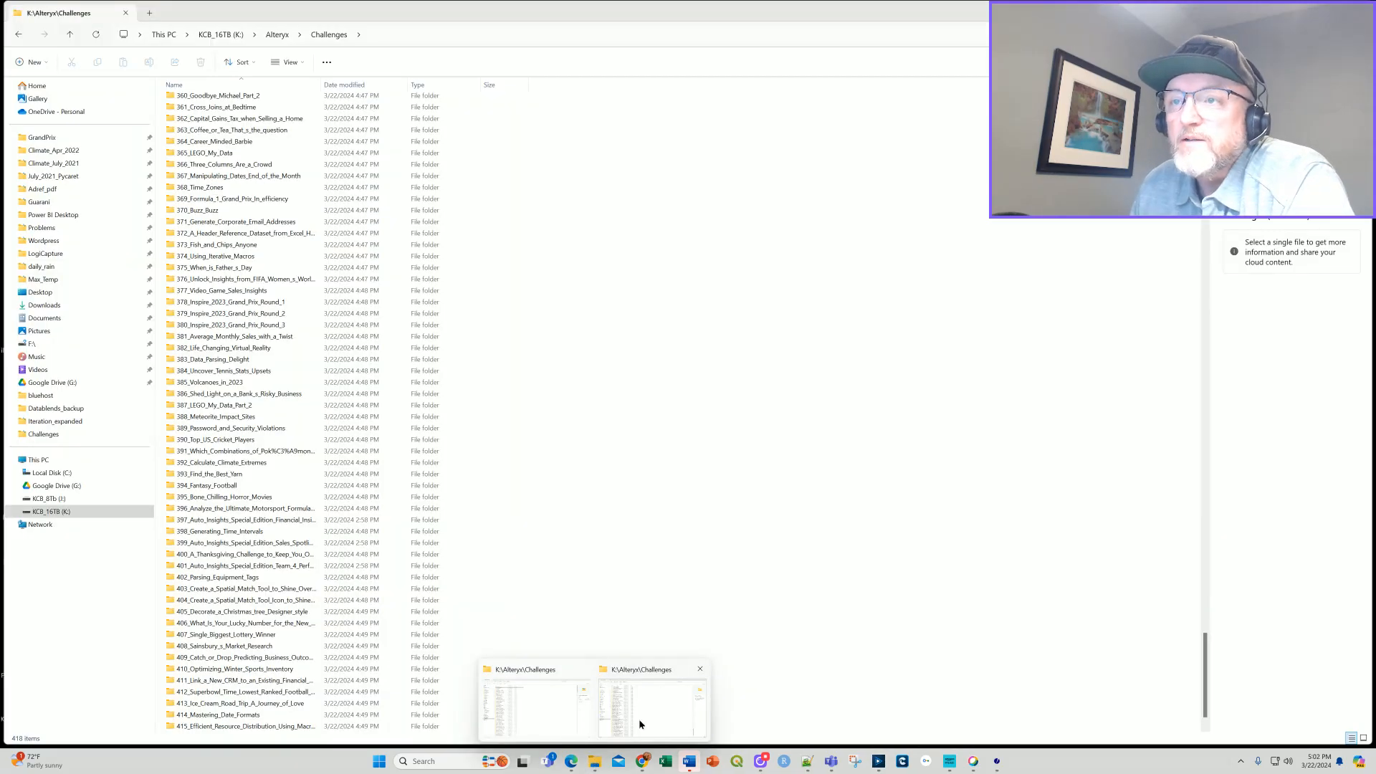
{"action": "left_click", "coordinate": [640, 724]}
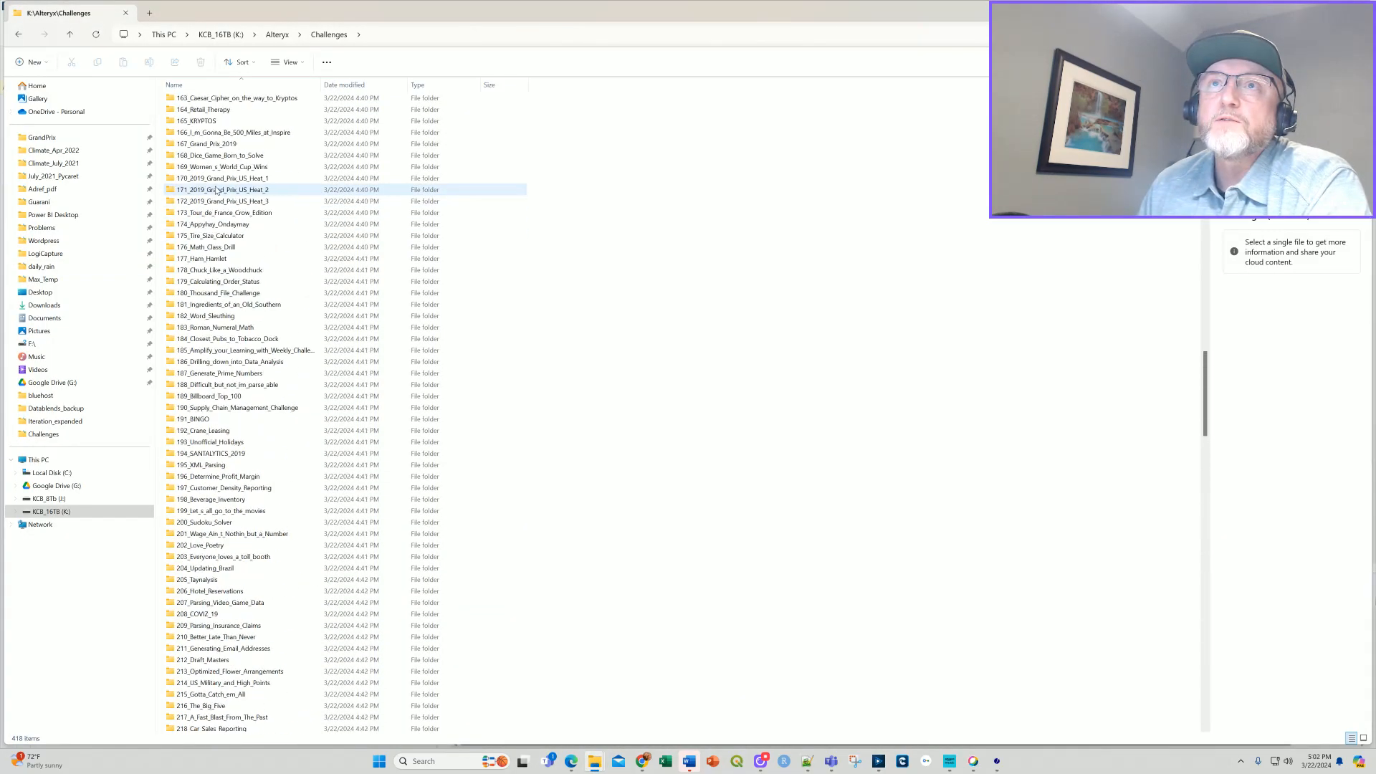
{"action": "scroll", "coordinate": [220, 165], "scroll_direction": "up", "scroll_amount": 20}
{"action": "left_click", "coordinate": [220, 106]}
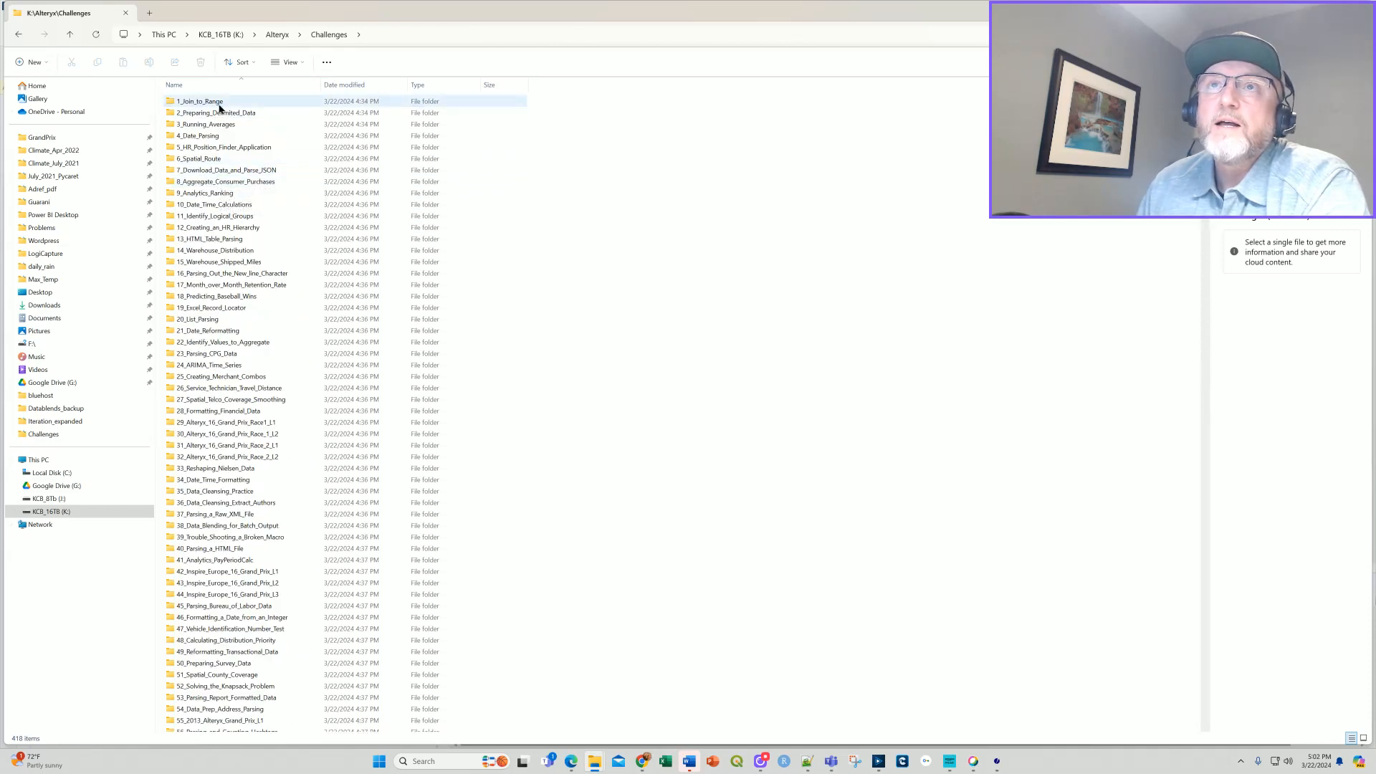
{"action": "double_click", "coordinate": [219, 106]}
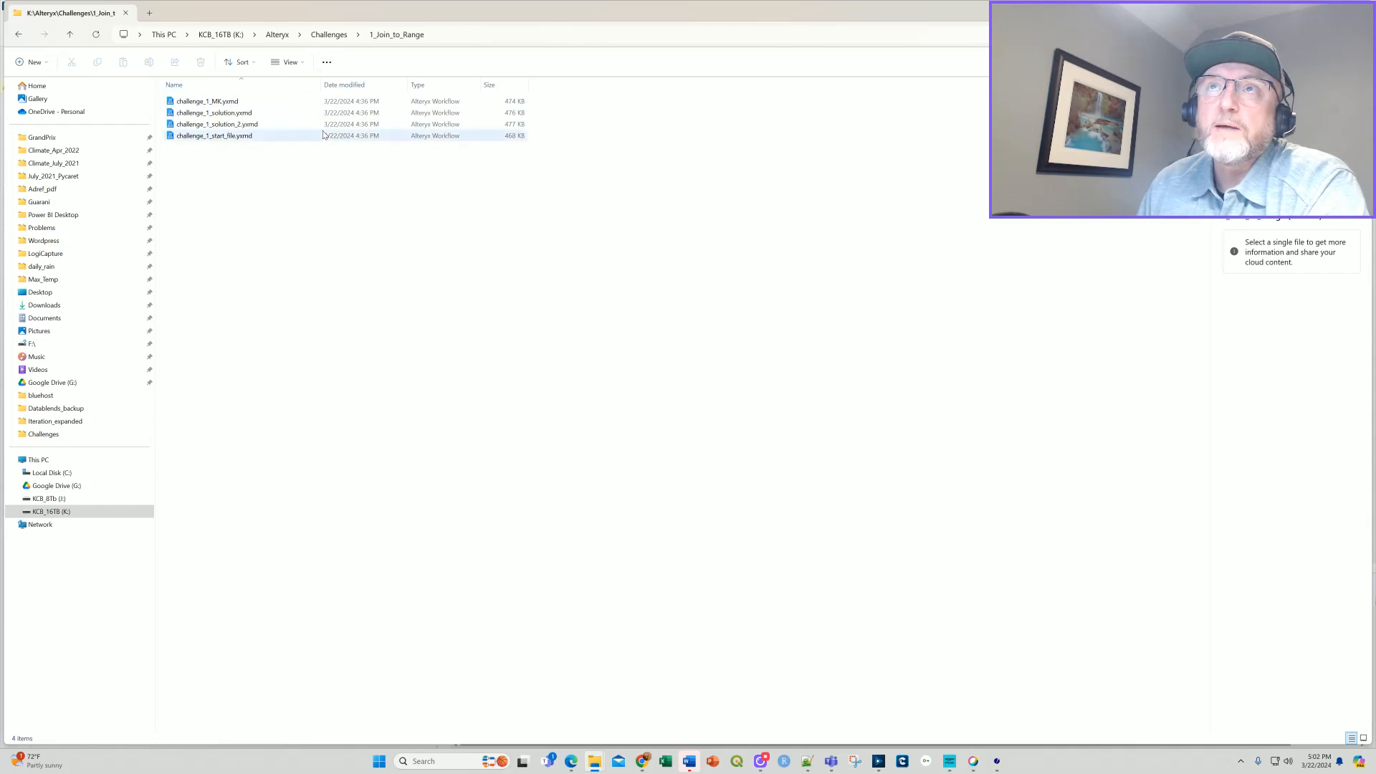
Open challenge_1_solution.yxmd in Alteryx Designer, run the workflow and dismiss the completion message.
{"action": "left_click", "coordinate": [213, 113]}
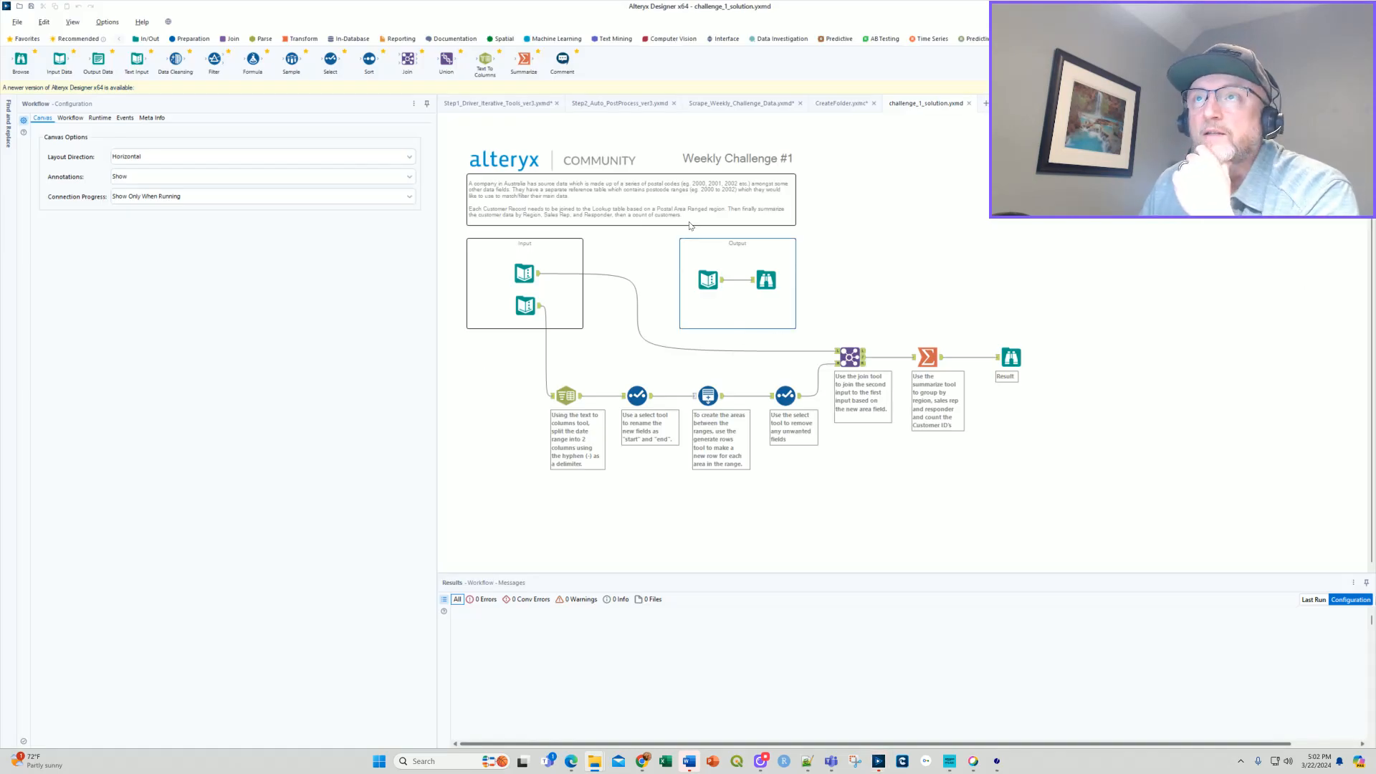
{"action": "key", "text": "ctrl+r"}
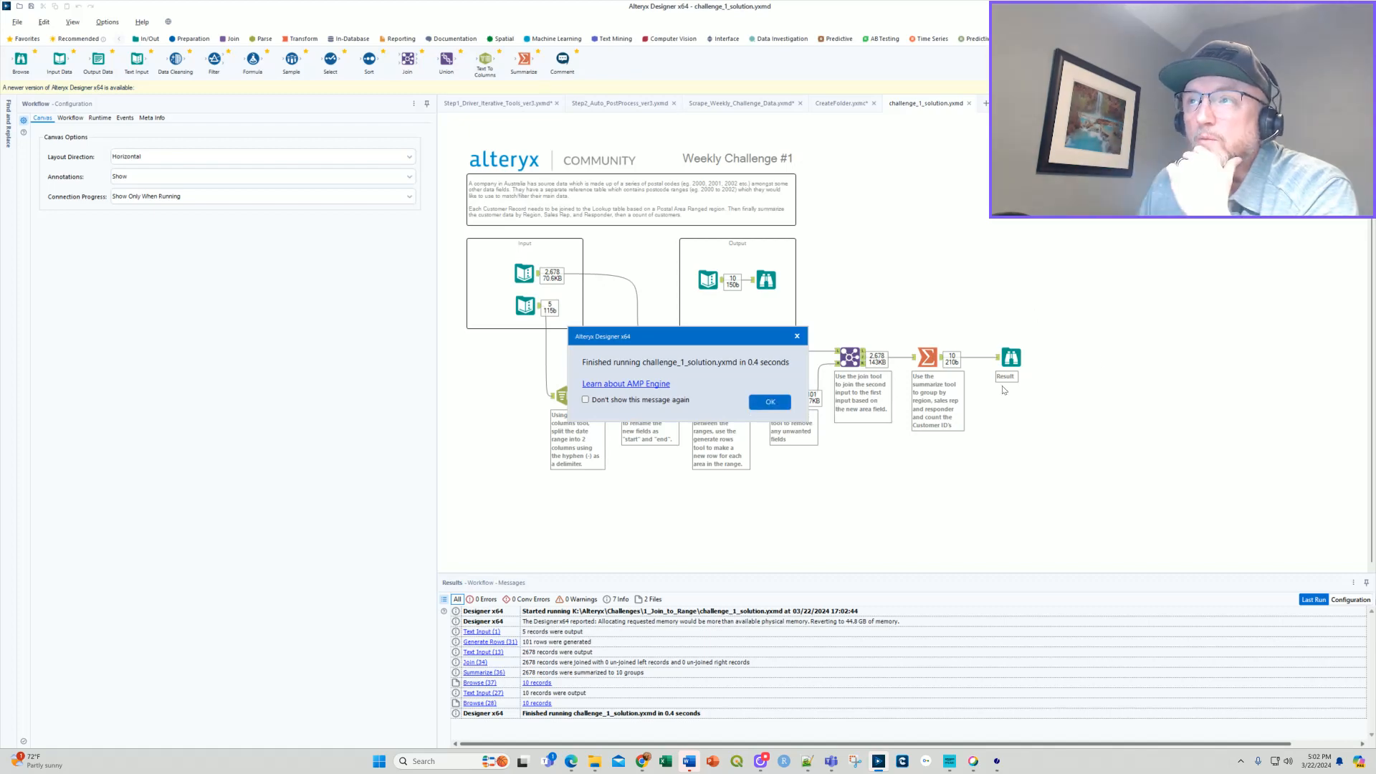
{"action": "left_click", "coordinate": [770, 401]}
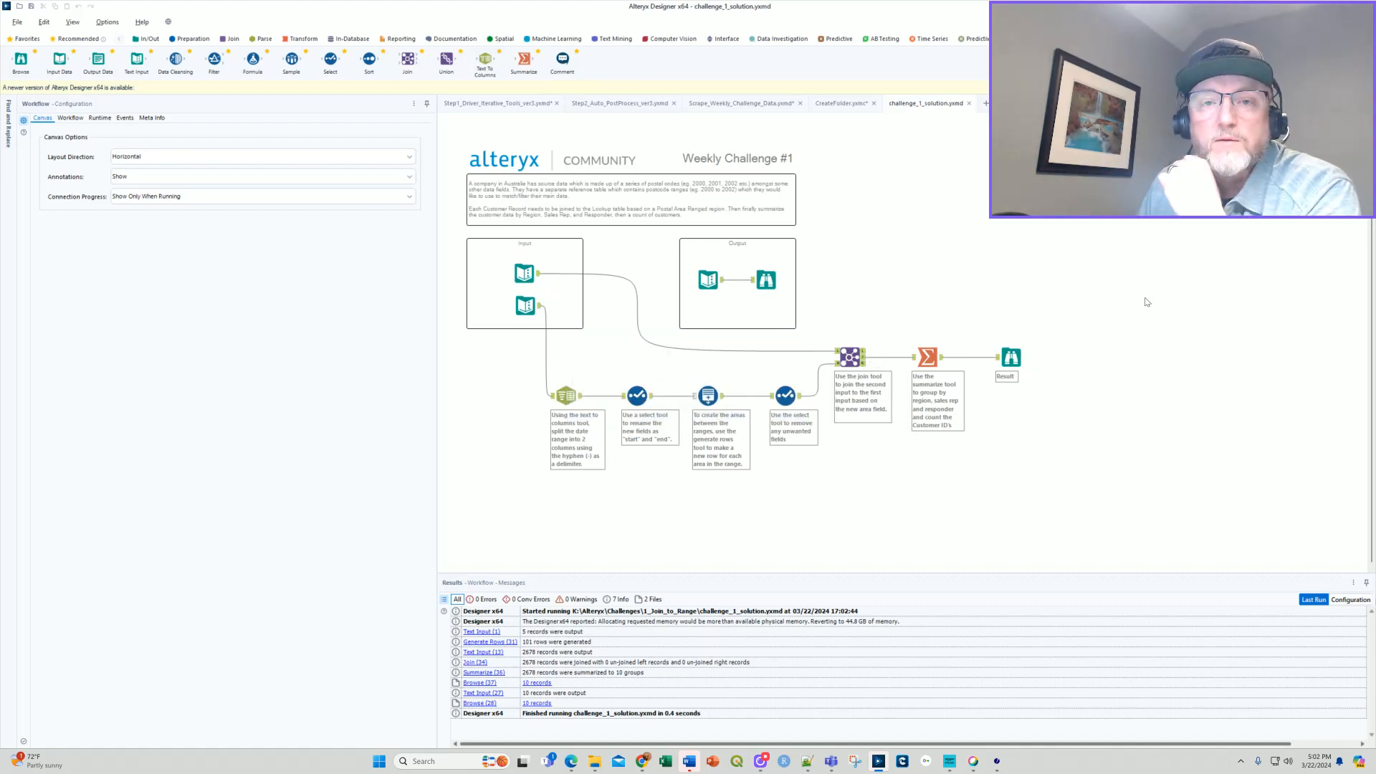